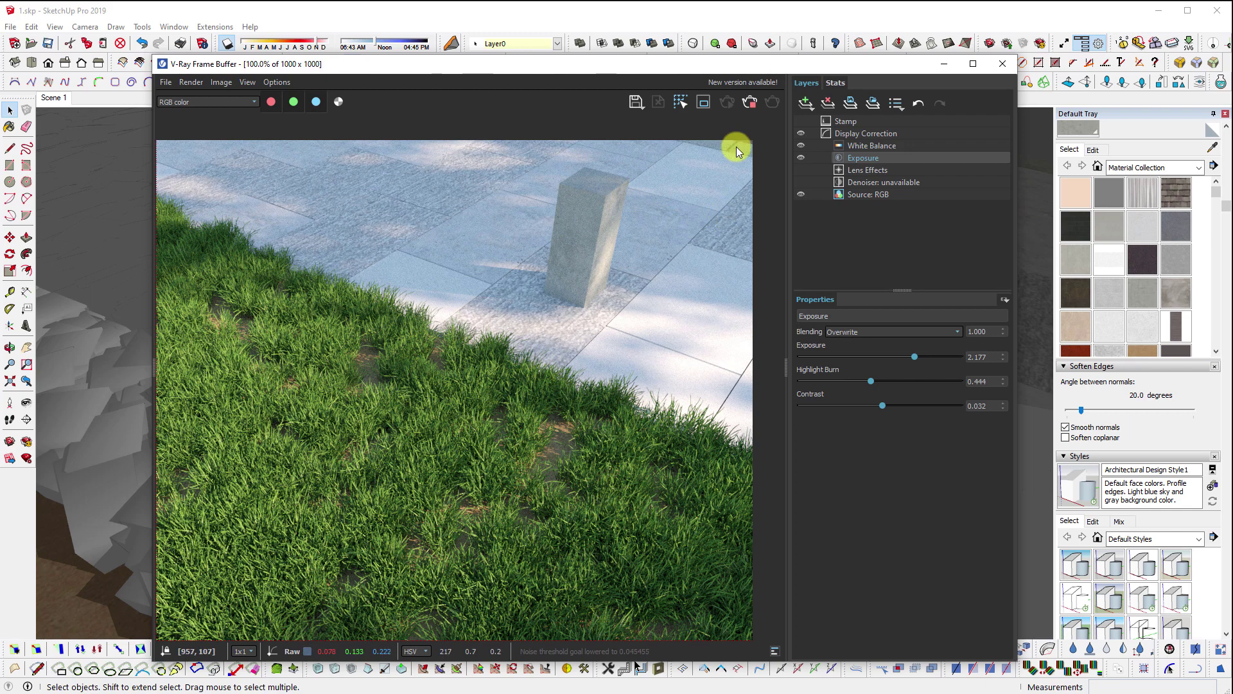
- Stop the interactive render and close the V-Ray Frame Buffer
click(750, 101)
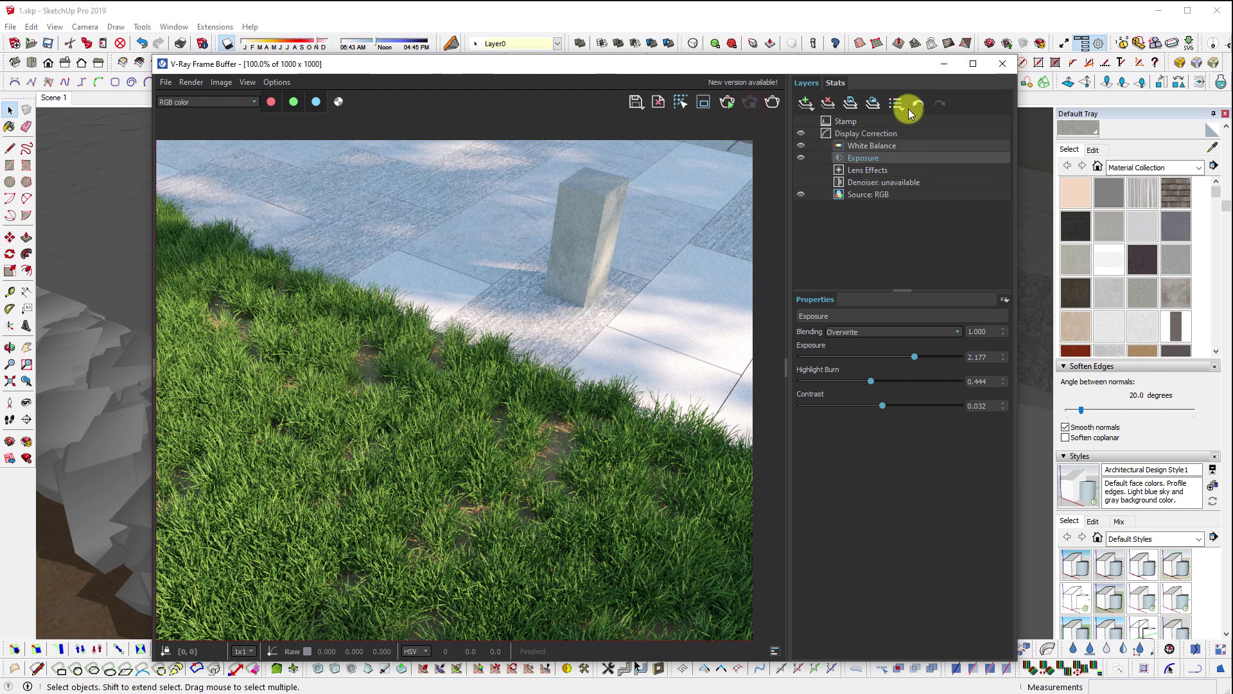
click(1004, 63)
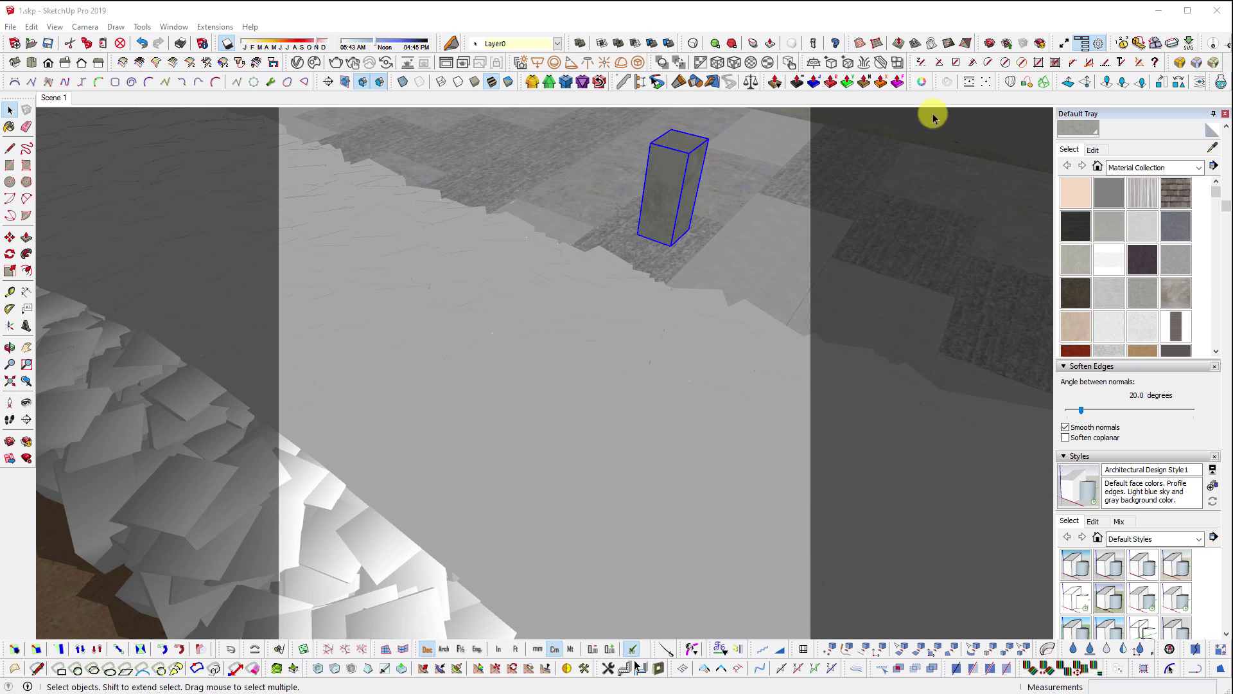
- Float the Random Tools toolbar over the model and dock it back in its place
drag(1058, 84, 491, 267)
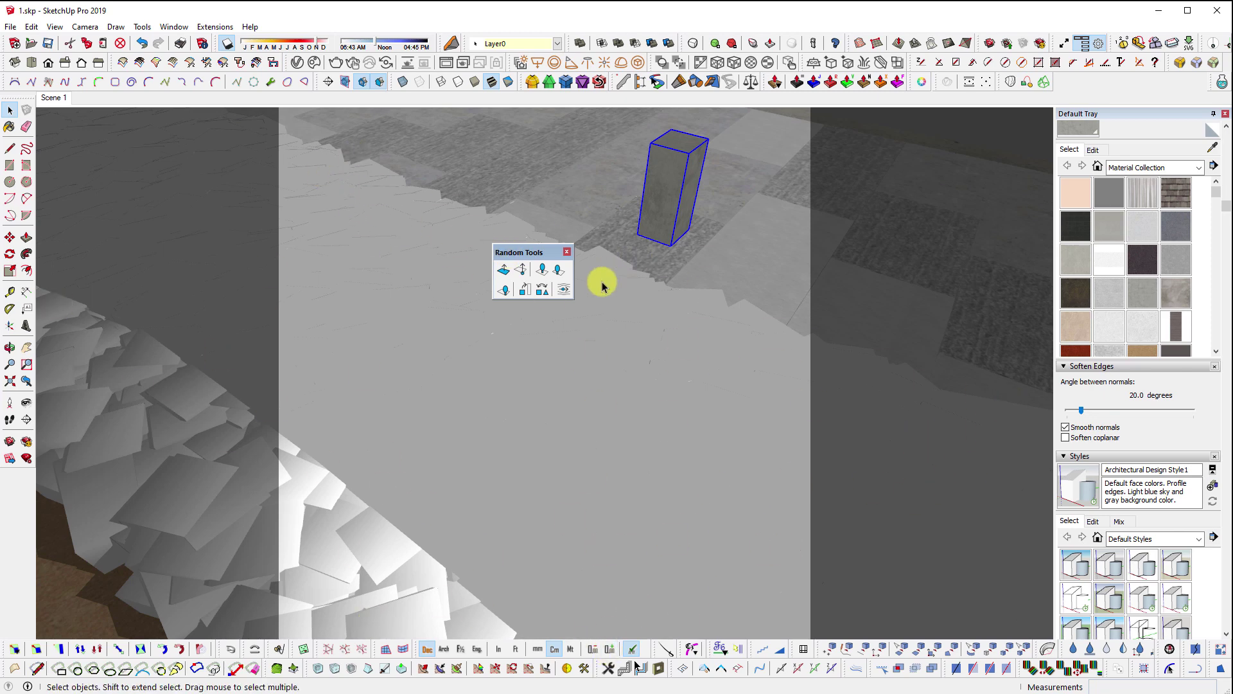
double_click(530, 255)
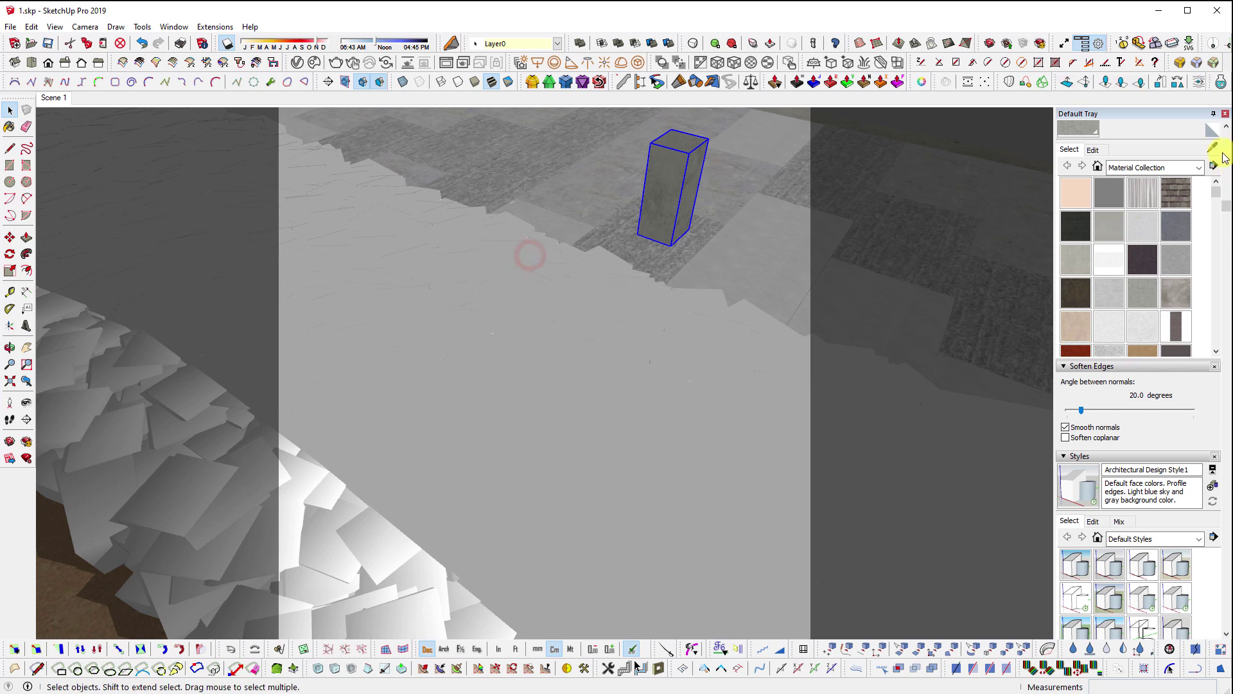
double_click(1055, 82)
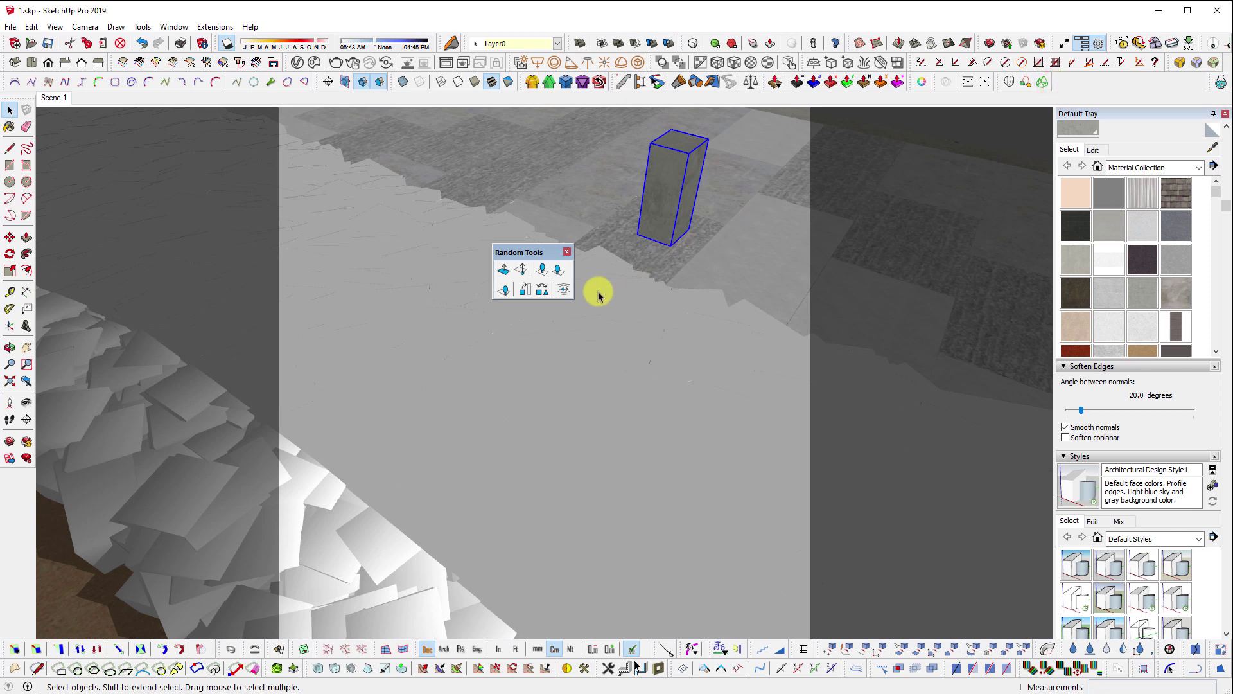
double_click(515, 253)
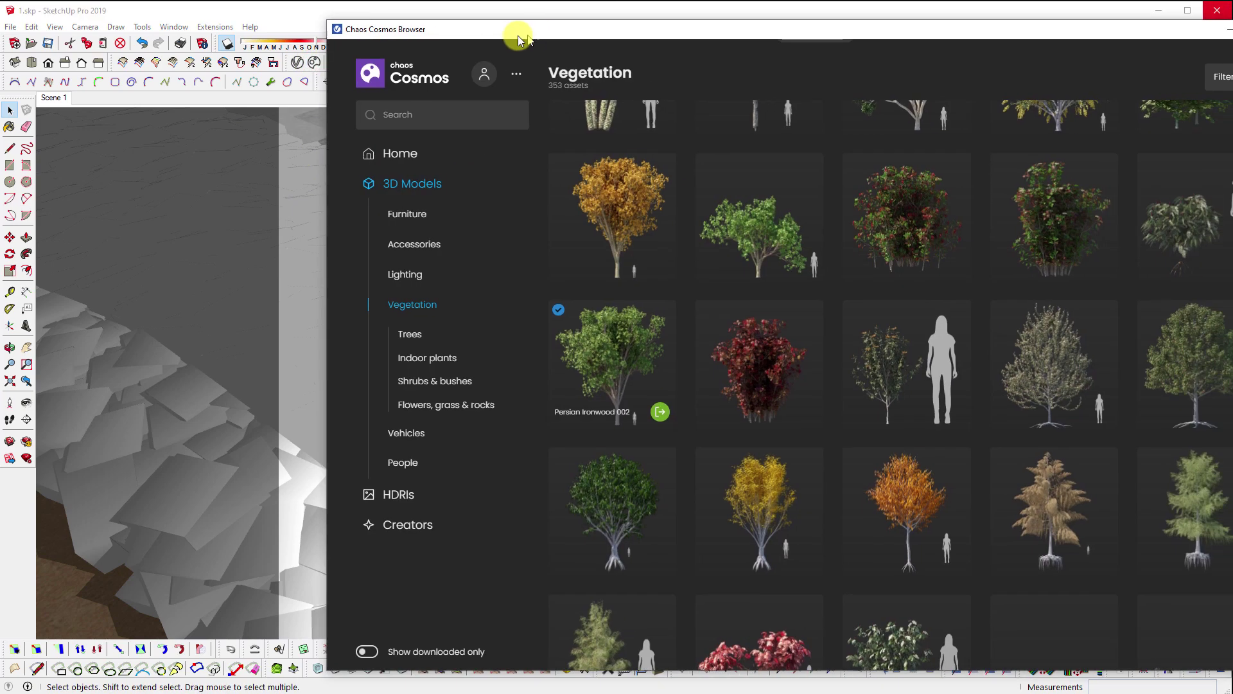
- Search the Chaos Cosmos asset library for "grass"
drag(514, 22, 280, 35)
scroll(643, 520, up, 10)
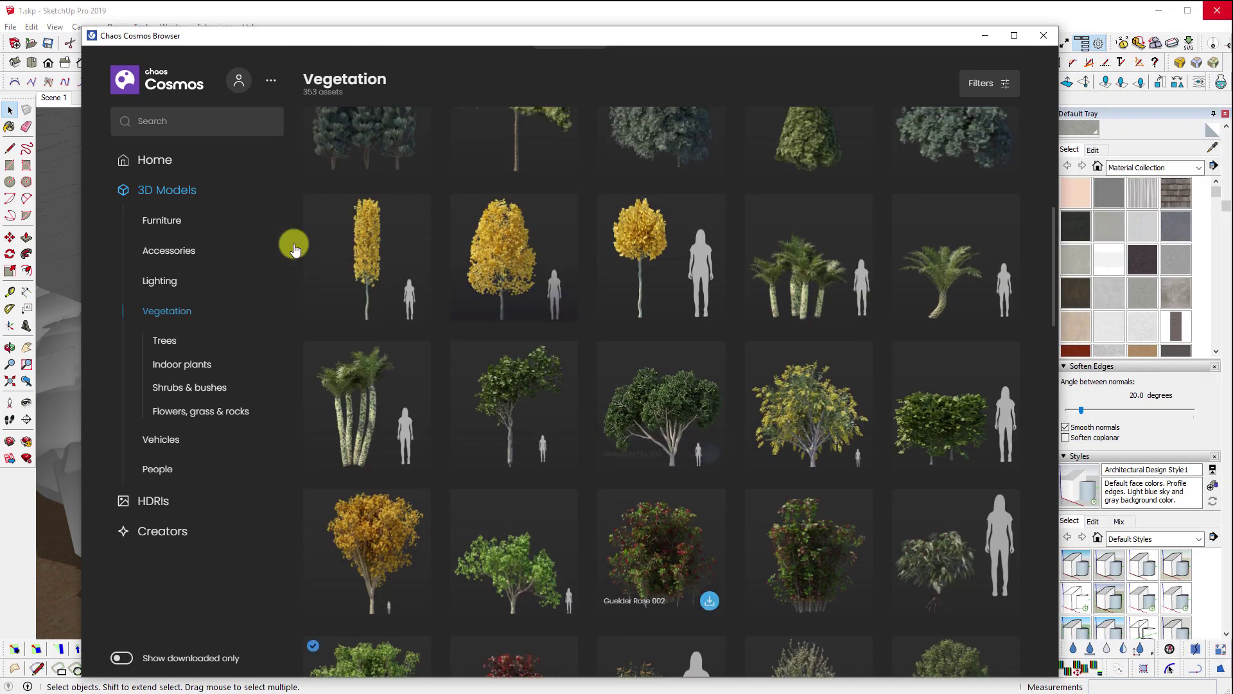
click(170, 126)
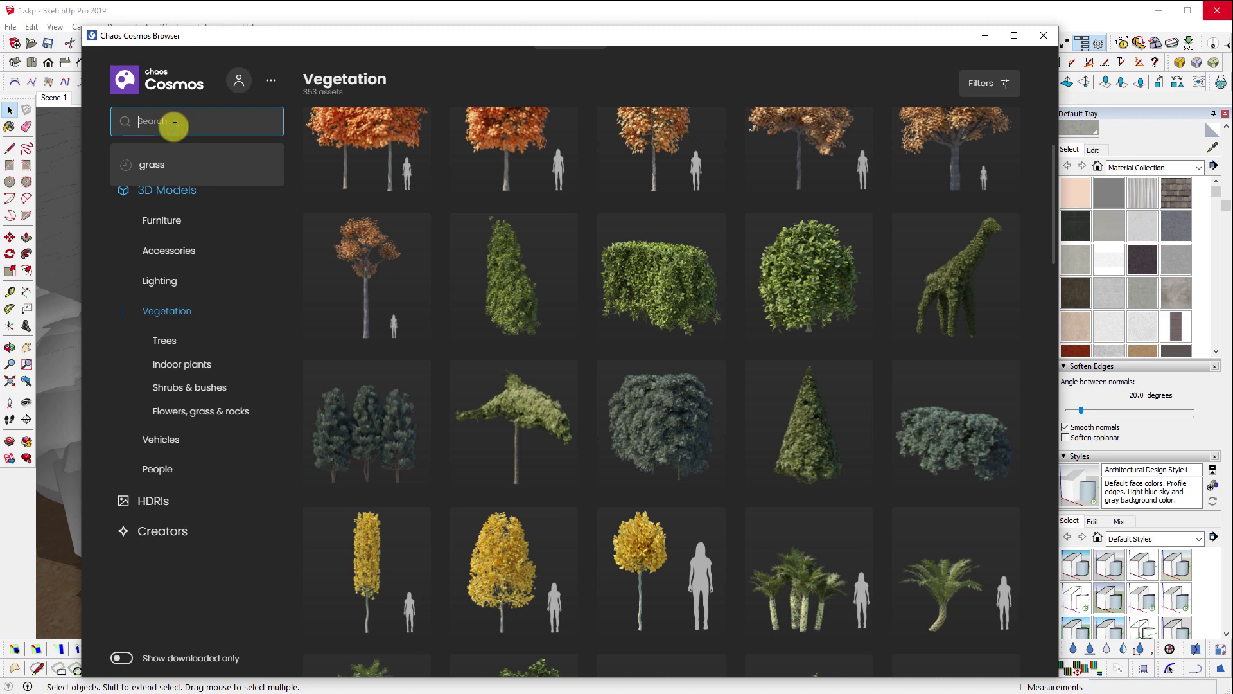
text(g)
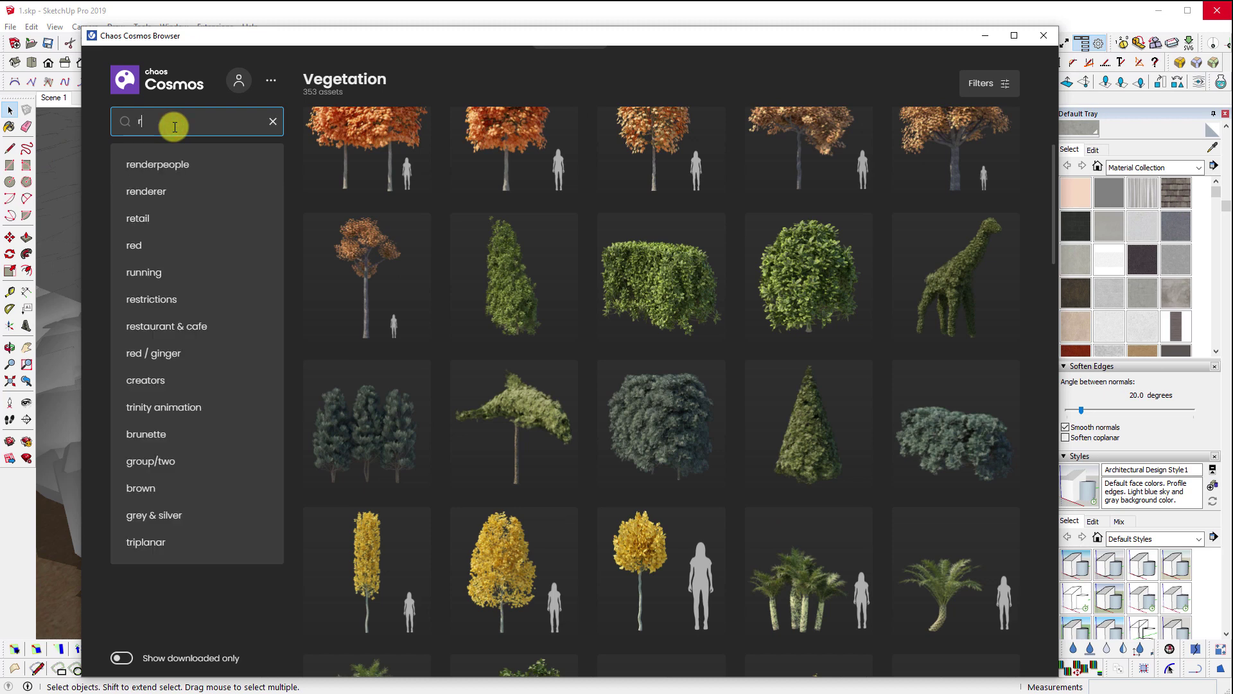
key(BackSpace)
text(grass)
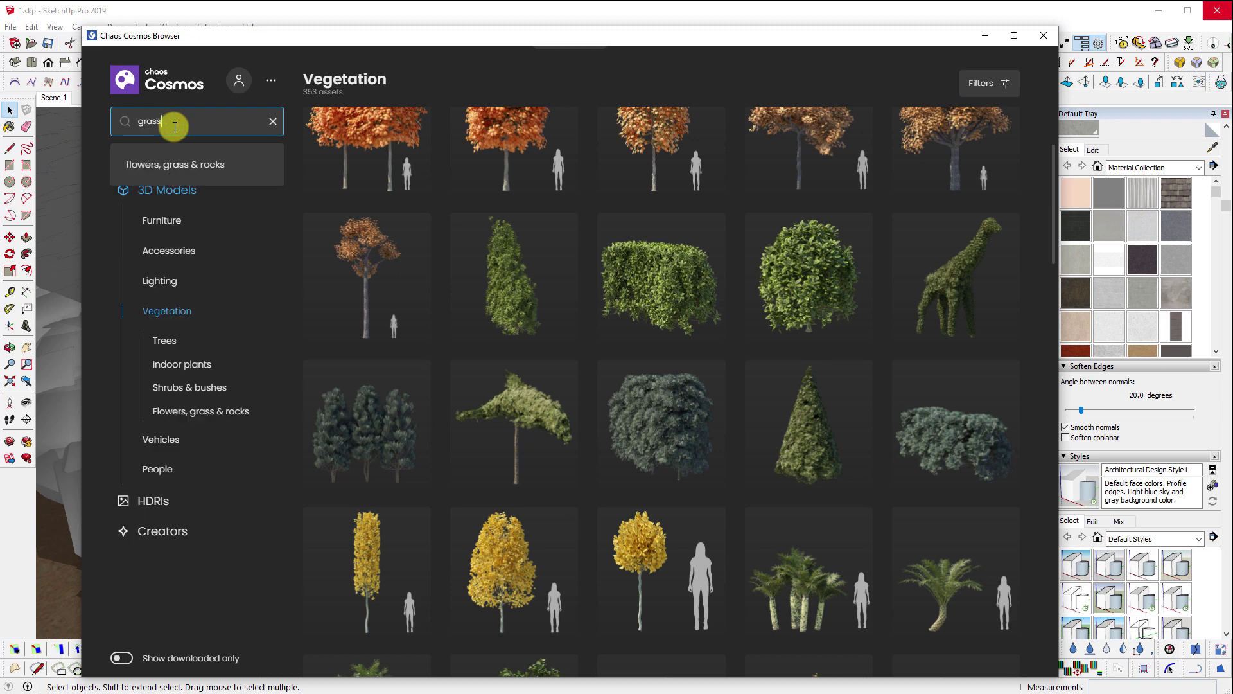
key(Return)
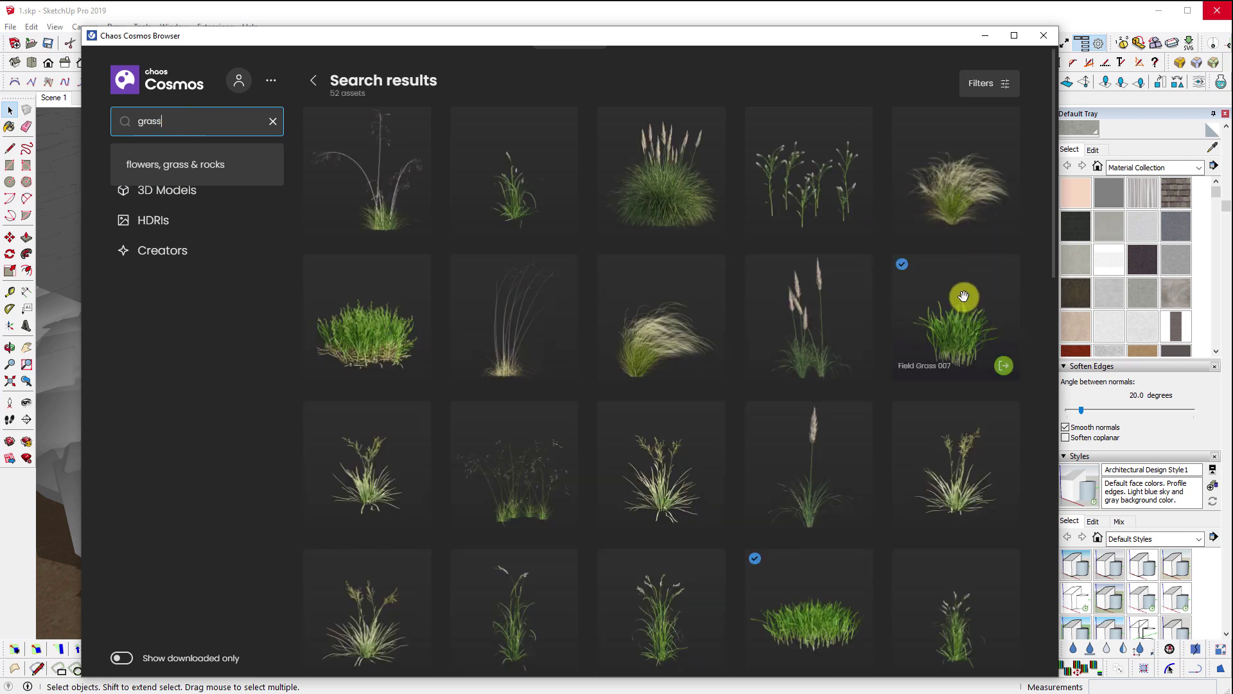
- View the details of the Field Grass 007 and Field Grass 008 assets, closing the Chaos Cosmos browser when finished
click(963, 296)
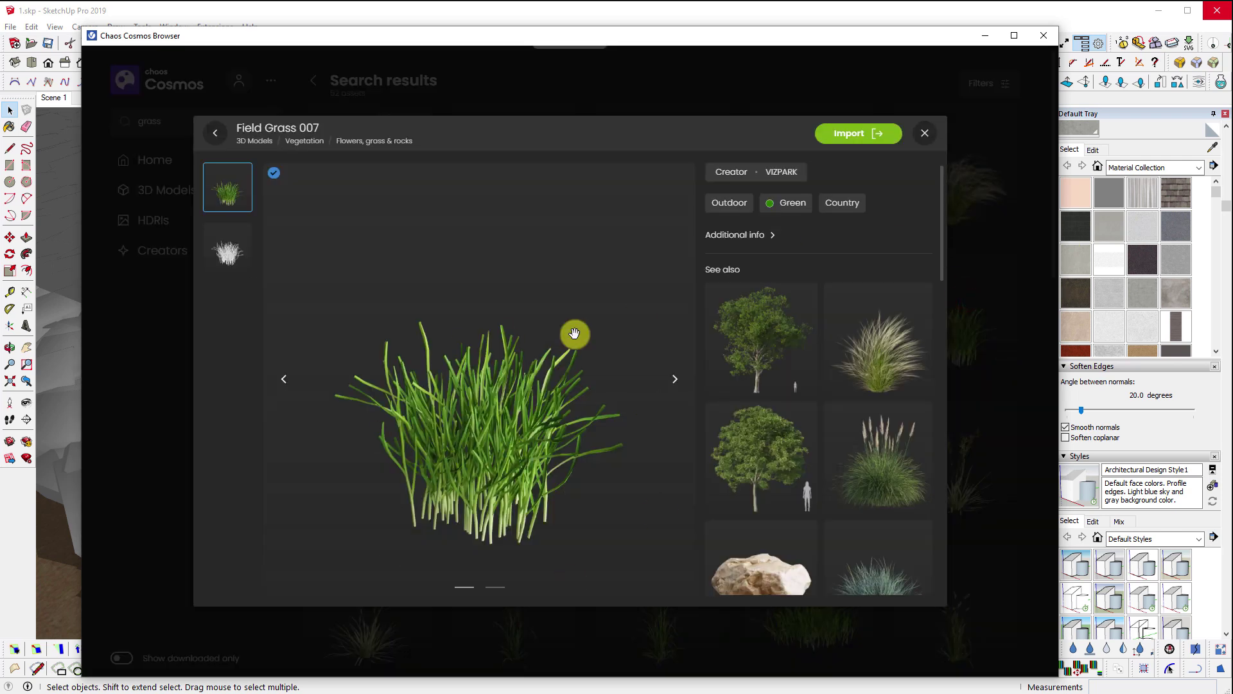
click(925, 133)
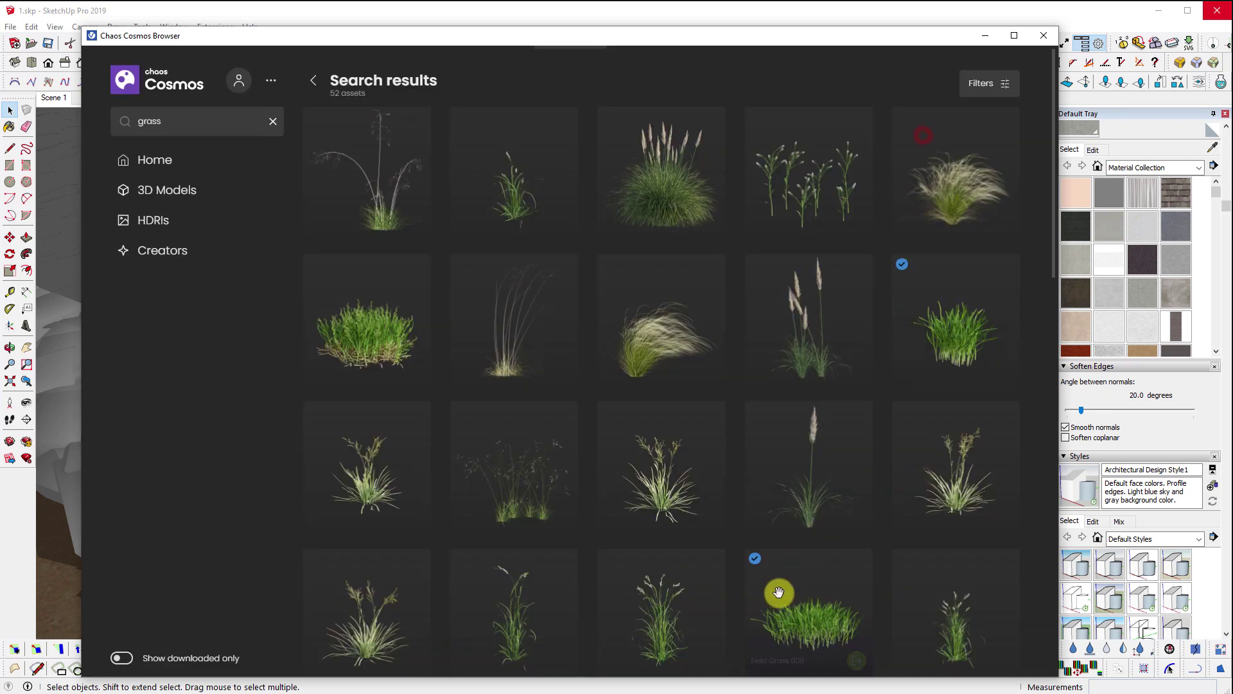
click(787, 602)
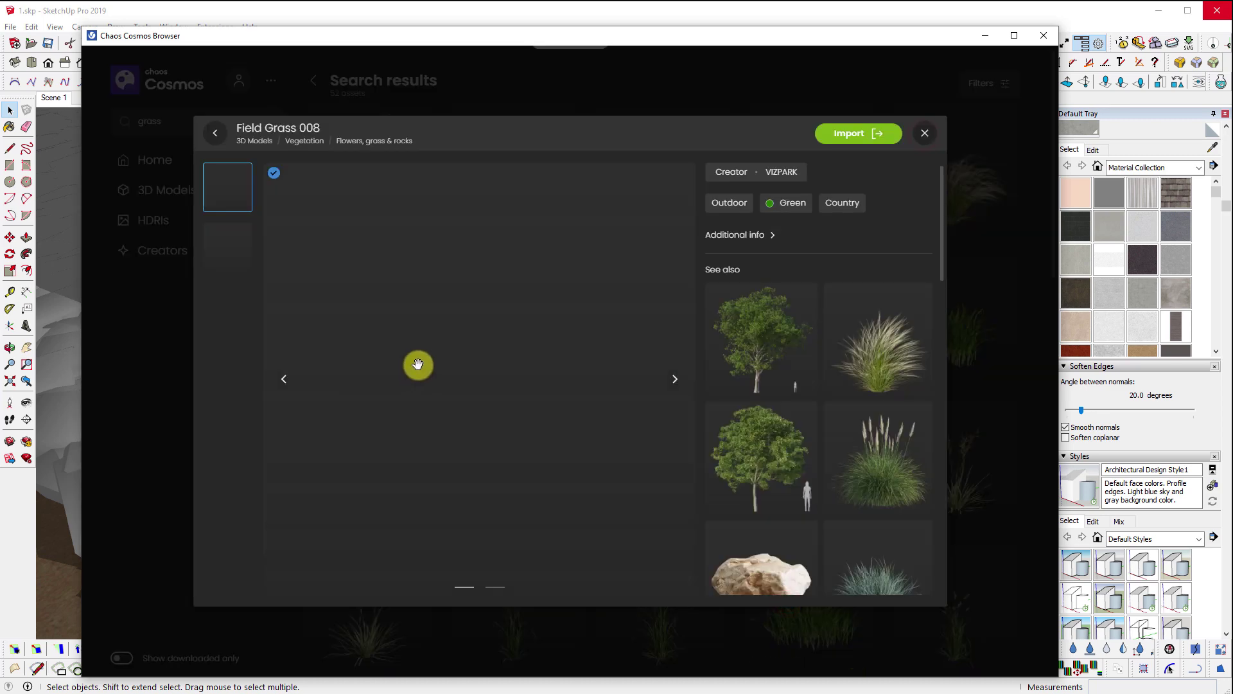
click(925, 134)
click(959, 377)
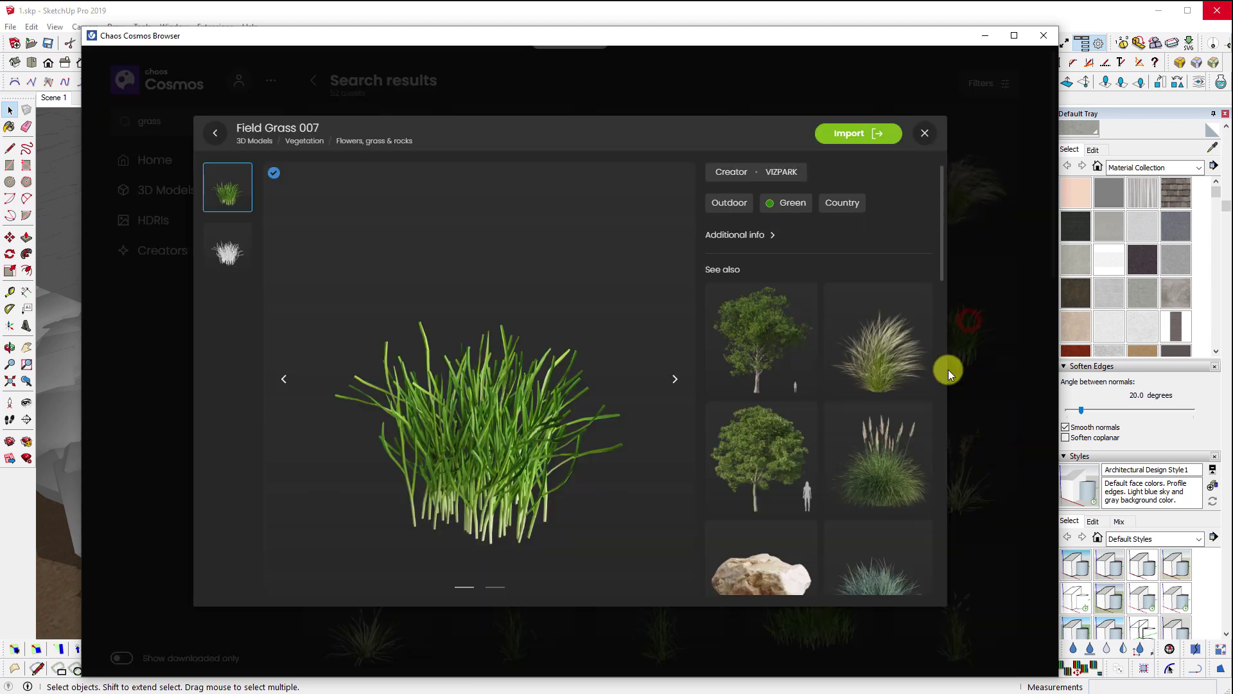
click(925, 133)
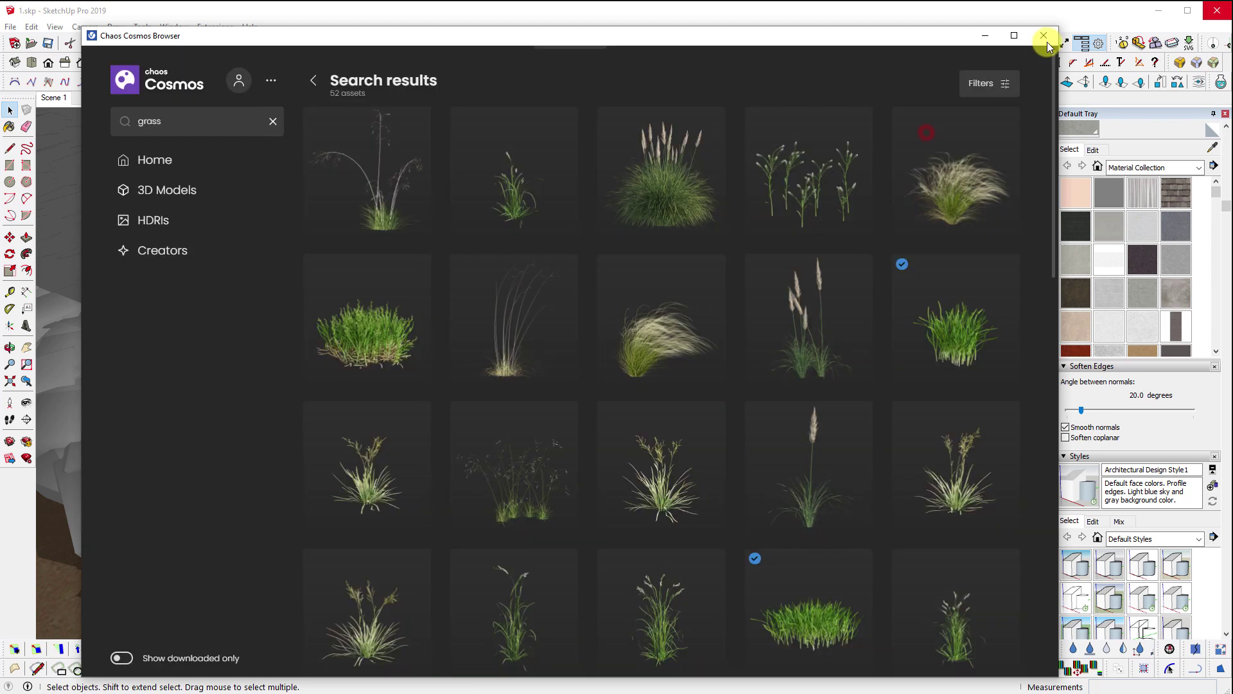
click(1050, 37)
mouse_move(578, 358)
middle_down()
mouse_move(591, 295)
mouse_move(818, 503)
mouse_move(489, 226)
mouse_move(353, 394)
mouse_move(578, 427)
middle_up()
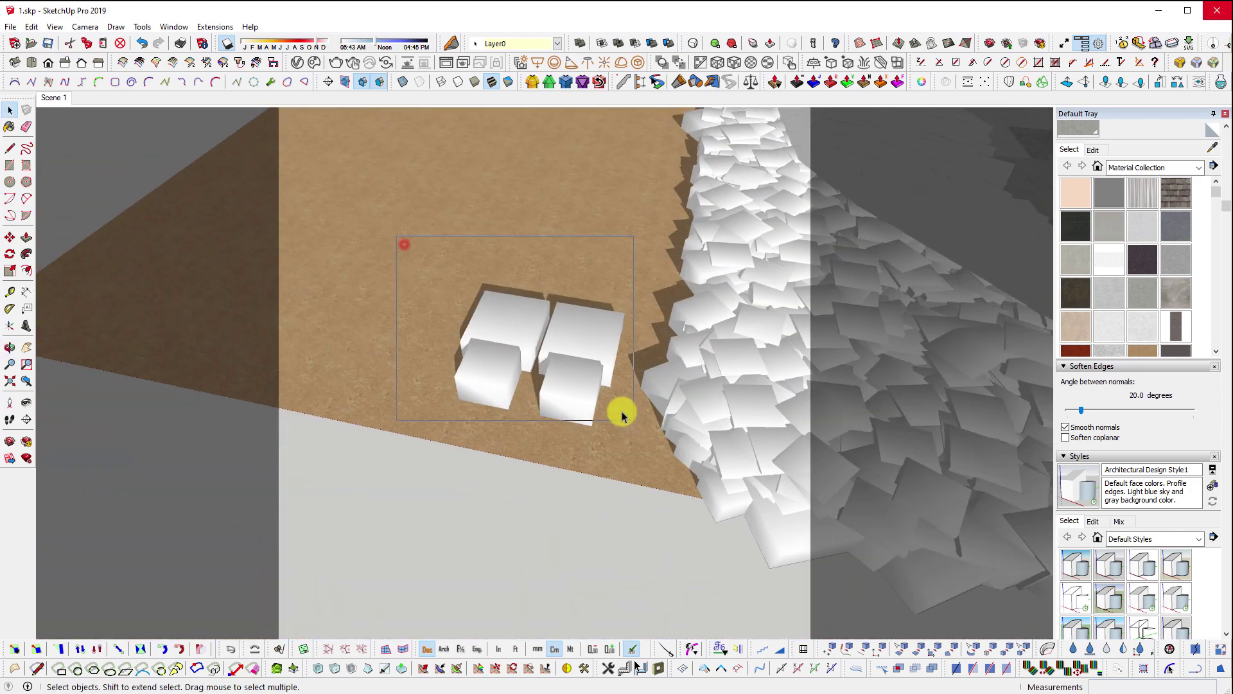
click(522, 359)
click(498, 376)
shift+click(512, 324)
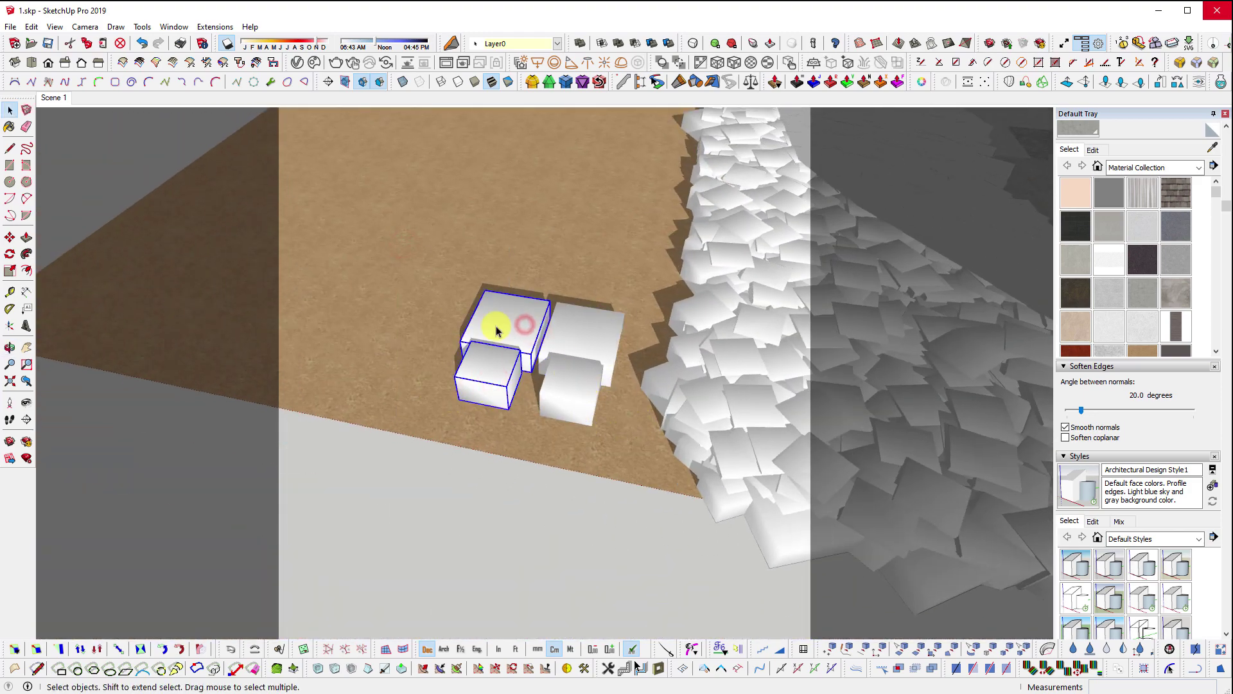
key(m)
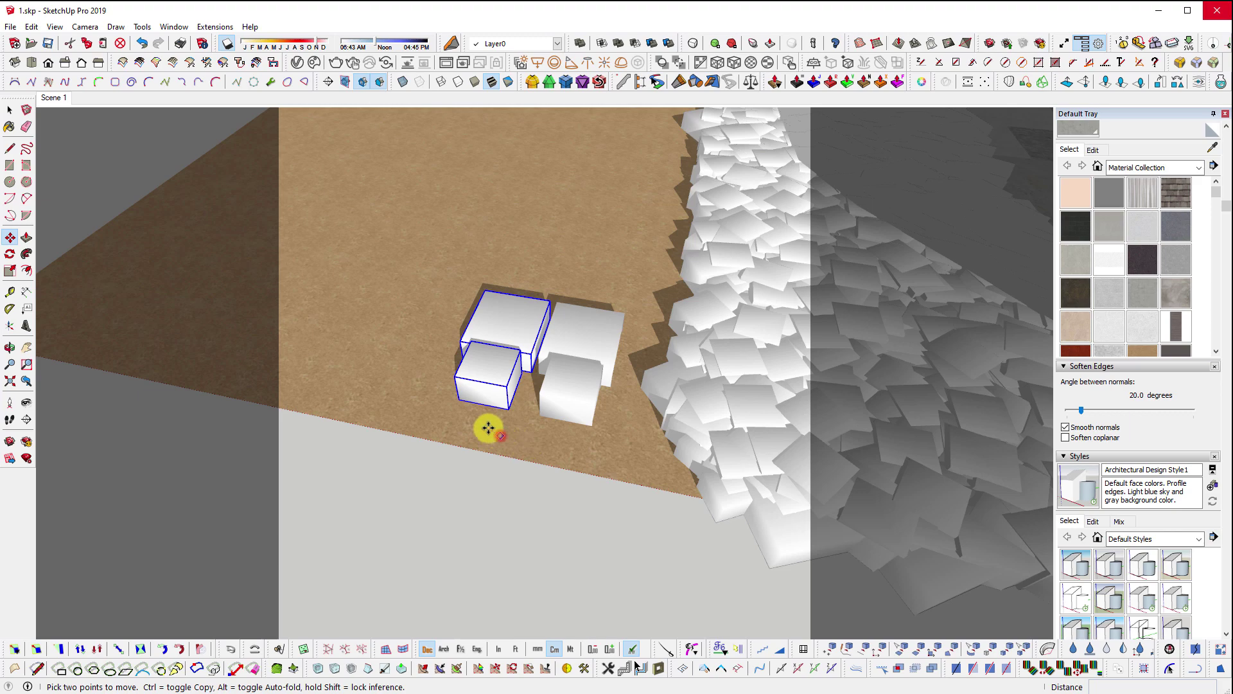
click(499, 432)
key(ctrl)
scroll(422, 390, down, 2)
key(space)
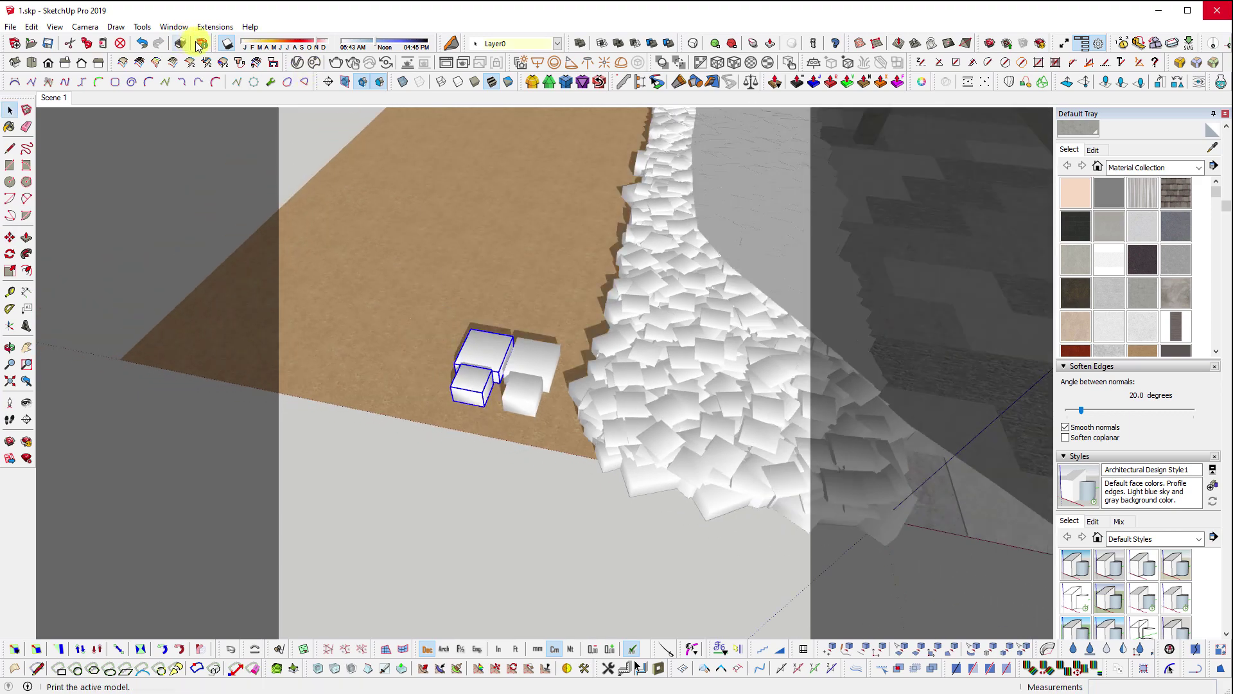
- Turn off the model's shadows
click(224, 42)
scroll(534, 457, down, 3)
scroll(454, 434, down, 8)
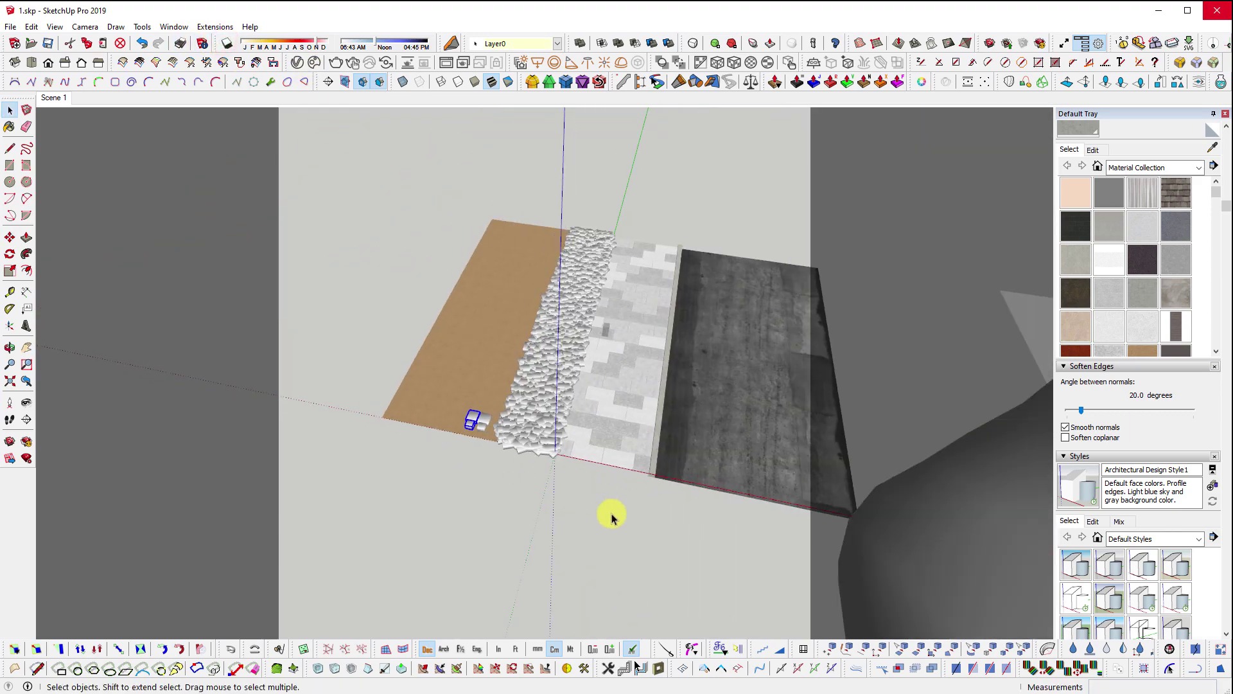
- Copy the soil, grass strip, paving, road and grass boxes together to an empty area behind the original along the green axis
scroll(535, 413, up, 3)
middle_drag(454, 394, 564, 308)
scroll(565, 308, down, 3)
drag(394, 198, 858, 514)
key(space)
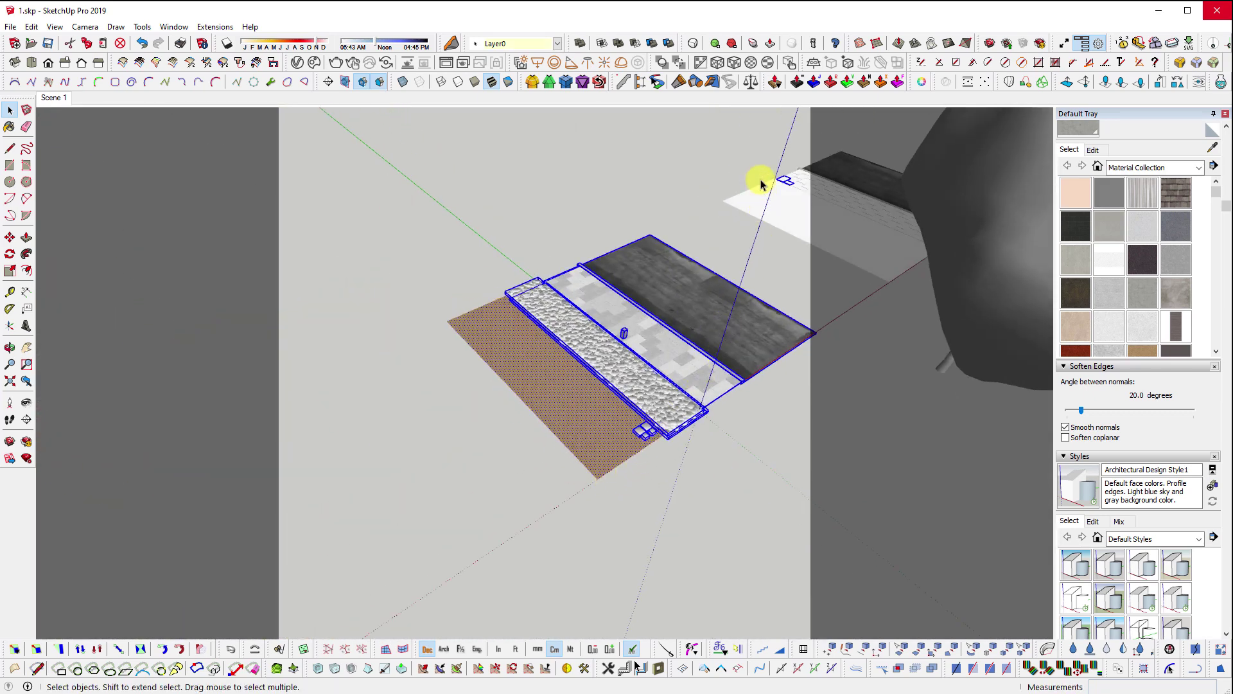
shift+drag(757, 159, 821, 214)
key(m)
key(ctrl)
click(669, 463)
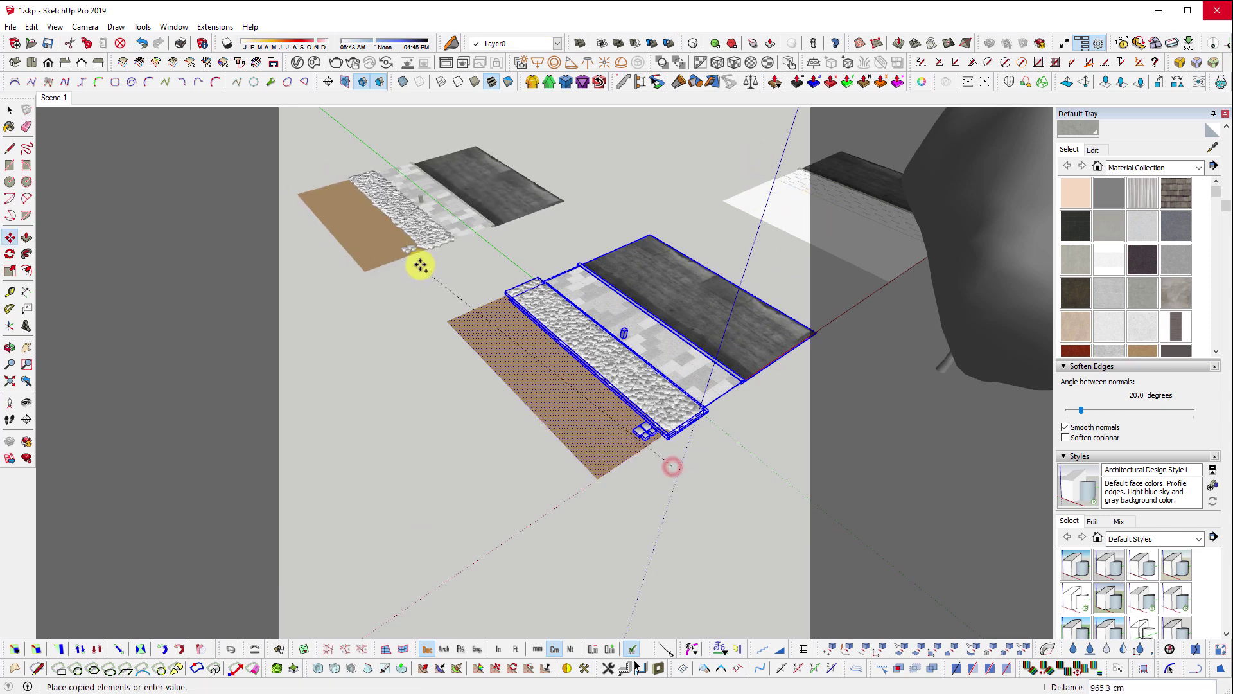
click(414, 237)
key(space)
- In the original scene, delete the two overlapping scattered grass groups covering the soil beside the paving
middle_drag(809, 403, 548, 578)
scroll(548, 495, up, 6)
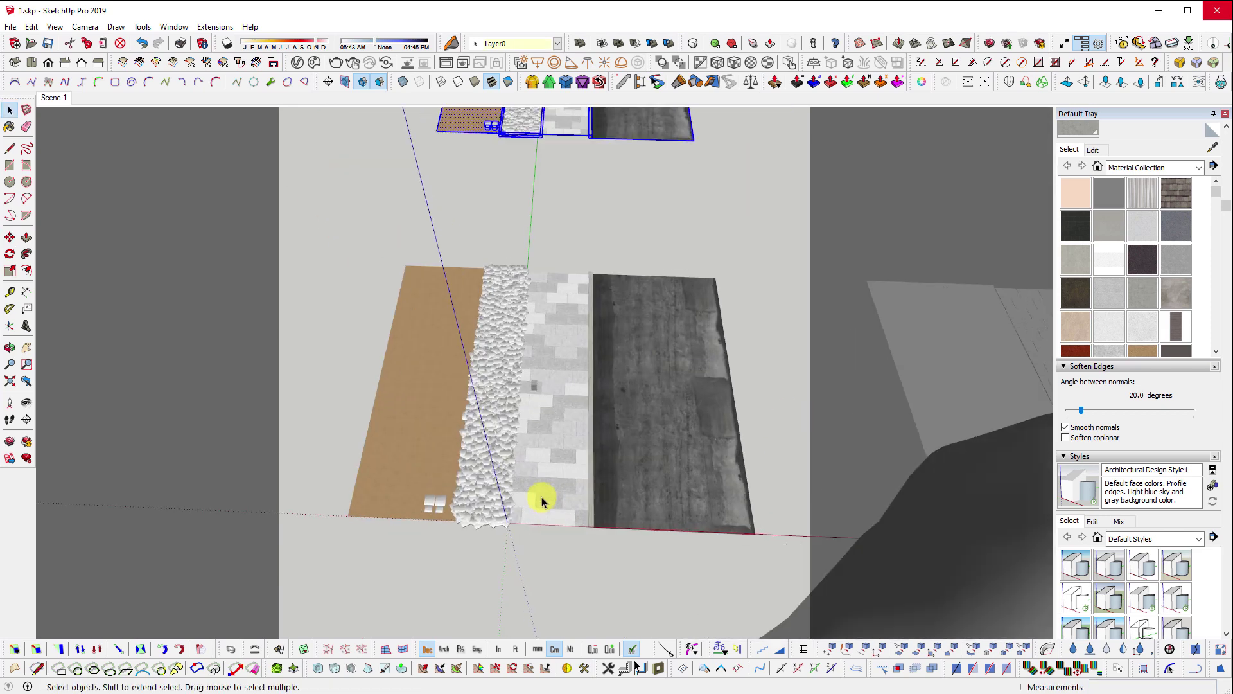
key(F2)
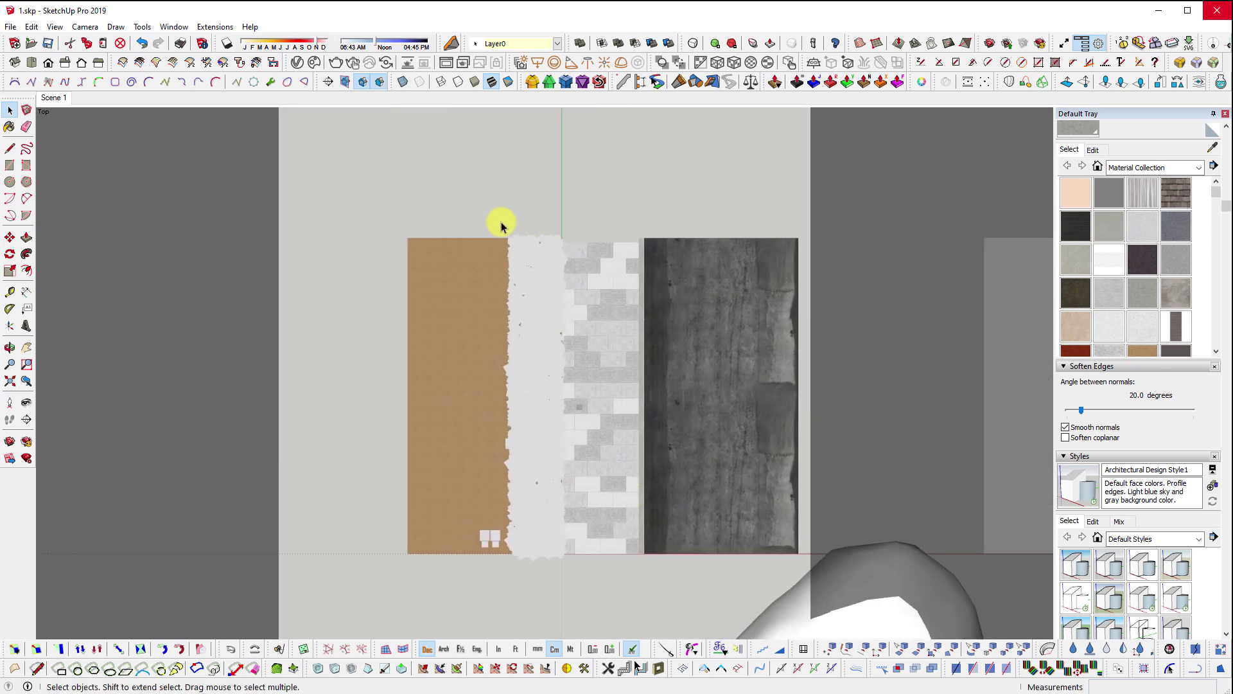
drag(500, 221, 575, 617)
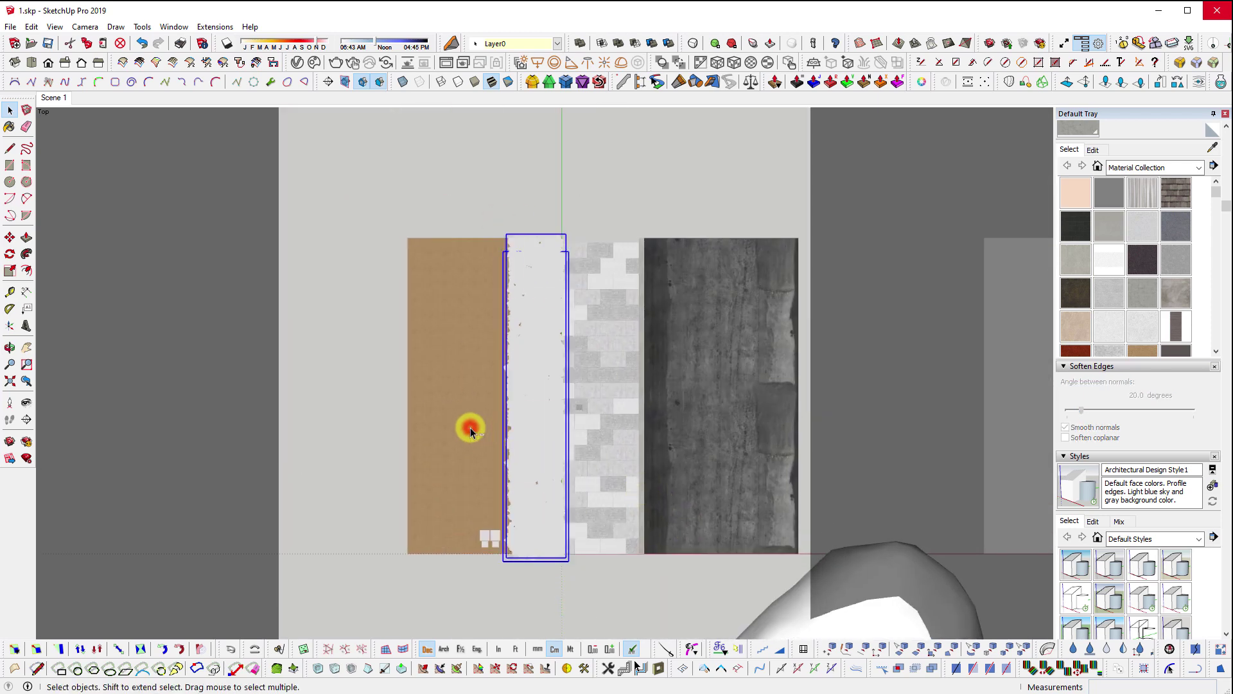
key(Delete)
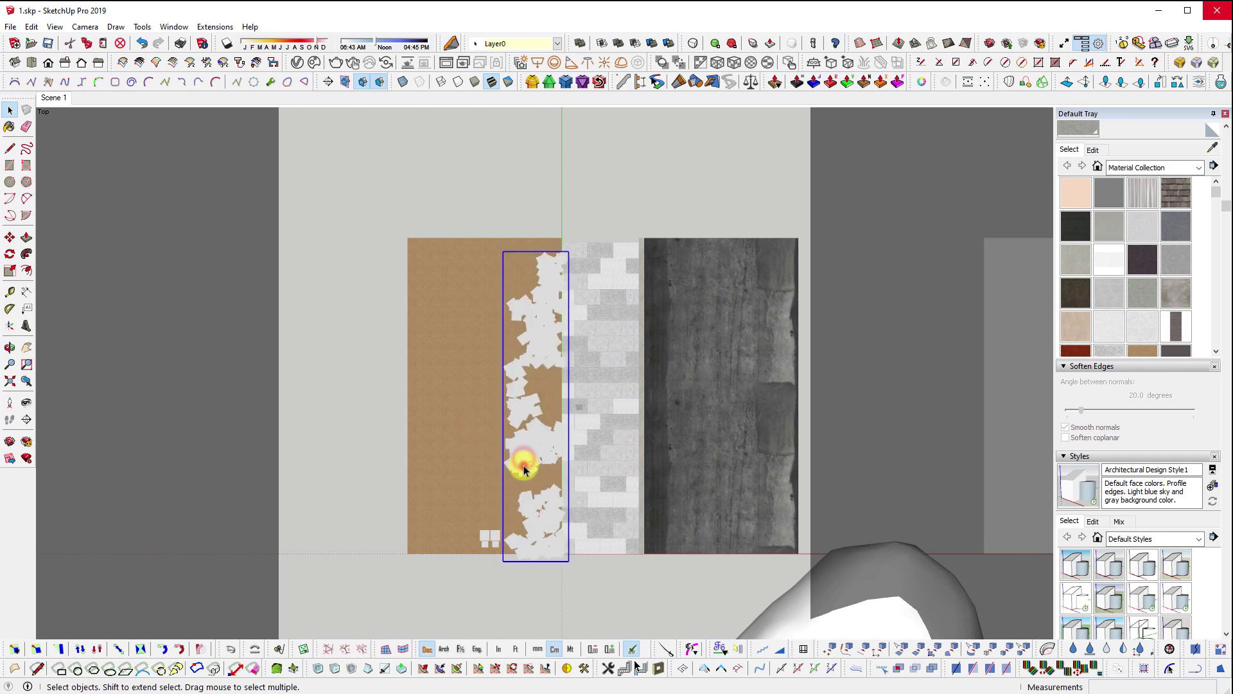
- Delete one small and one large grass bounding box from the front of the soil, keeping the pair nearest the paving
middle_drag(611, 610, 700, 382)
scroll(550, 552, up, 7)
scroll(544, 487, down, 2)
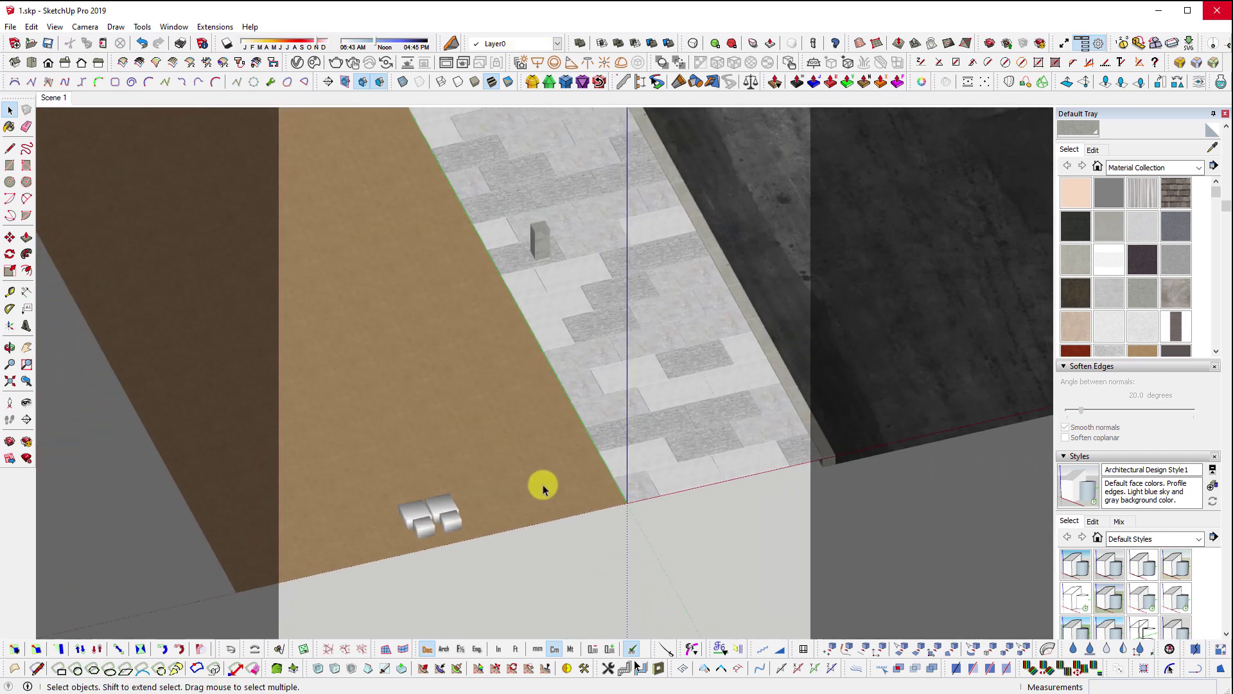
mouse_move(551, 432)
middle_down()
mouse_move(421, 534)
mouse_move(630, 424)
mouse_move(482, 473)
middle_up()
click(497, 408)
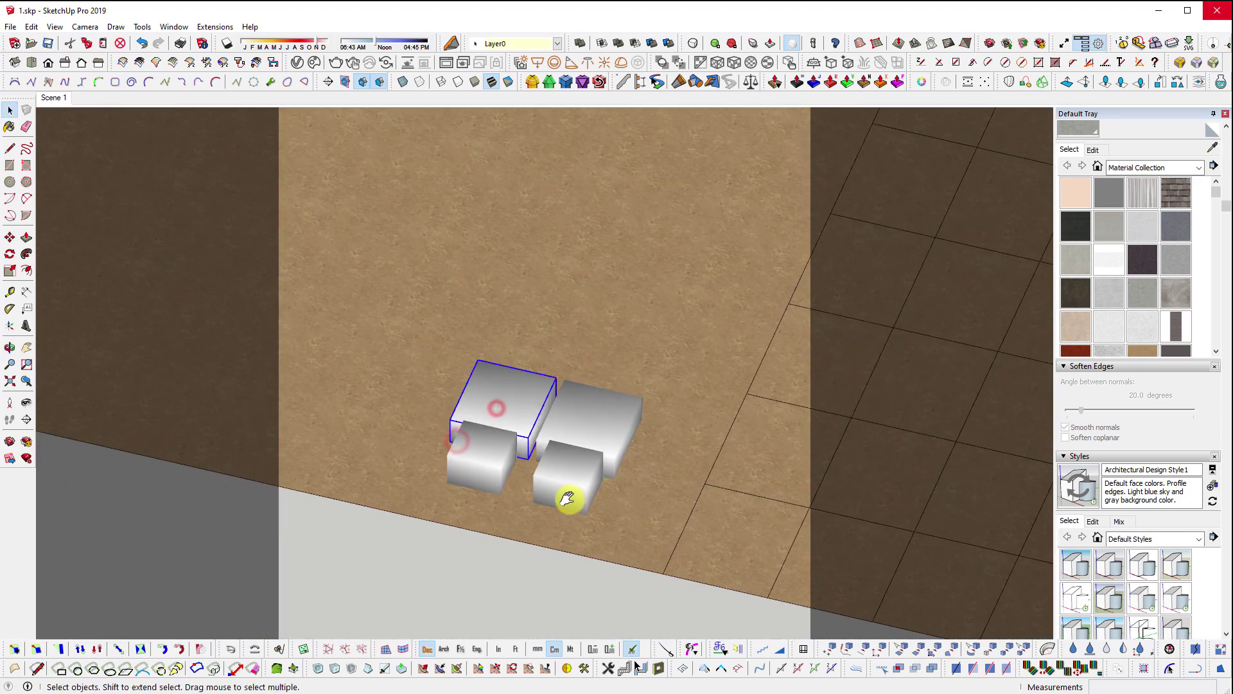
scroll(368, 480, up, 3)
click(369, 480)
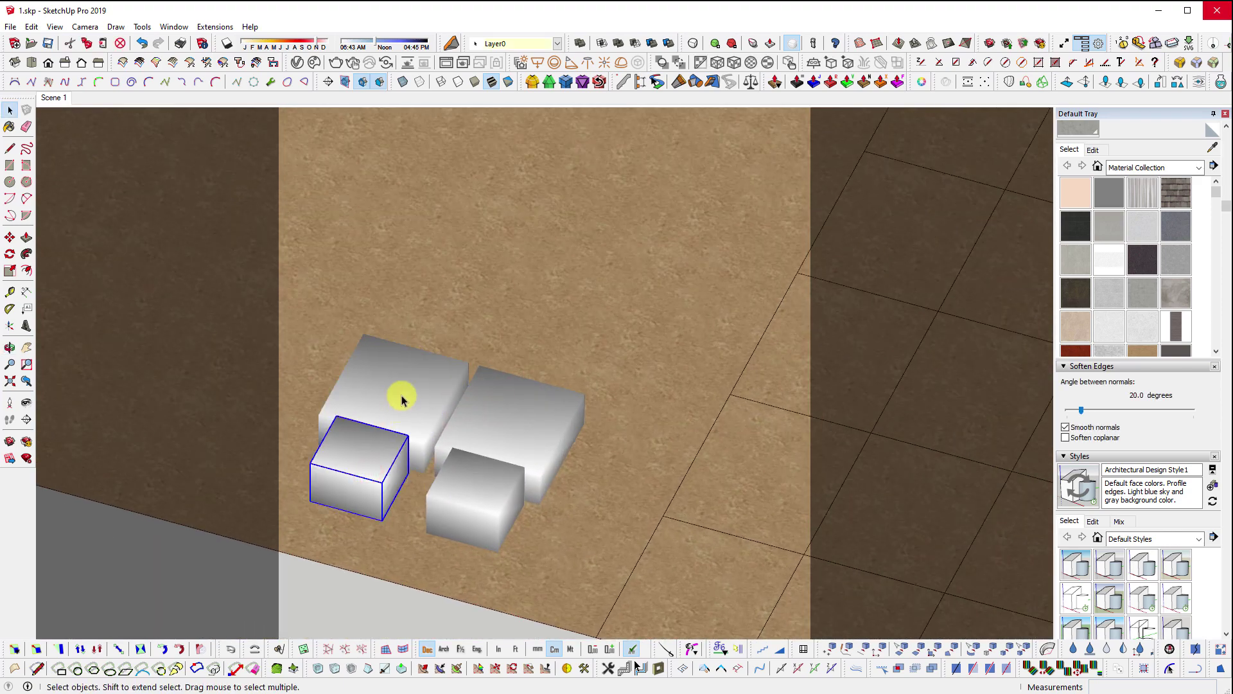
key(Delete)
click(401, 400)
key(Delete)
- Review the Field Grass 007 and Field Grass 008 geometries in the V-Ray Asset Editor
middle_drag(432, 392, 486, 501)
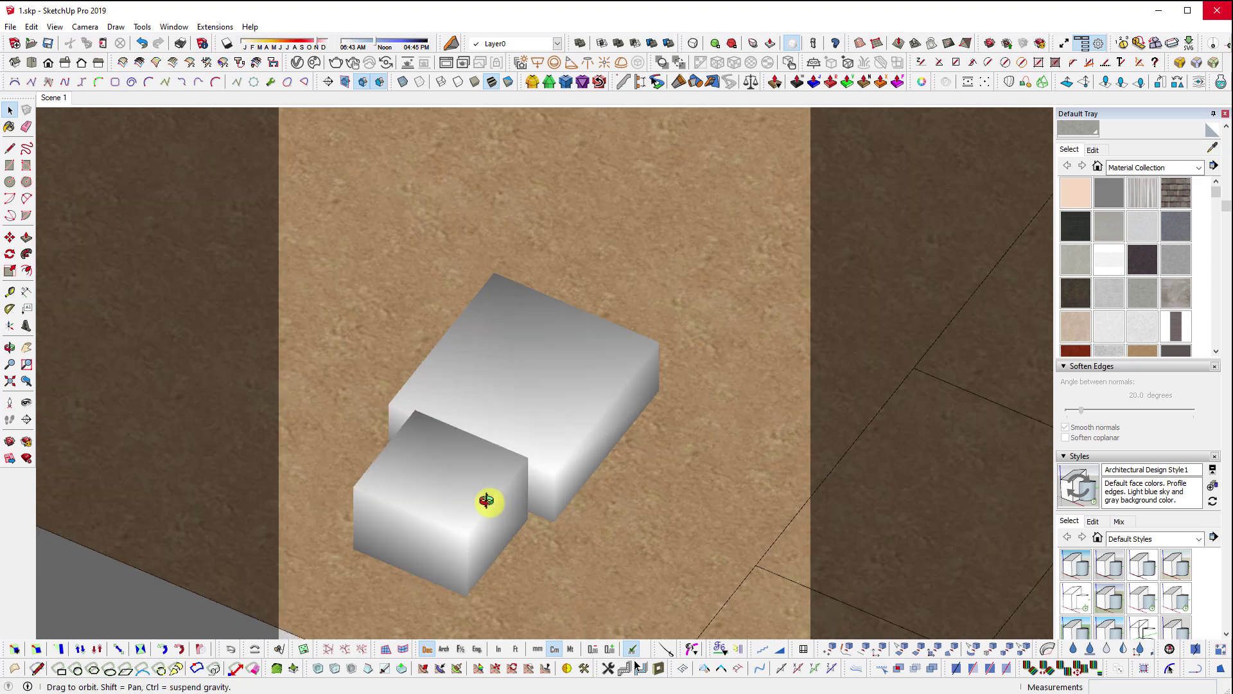
scroll(507, 331, down, 5)
click(985, 82)
shift+middle_drag(840, 157, 468, 443)
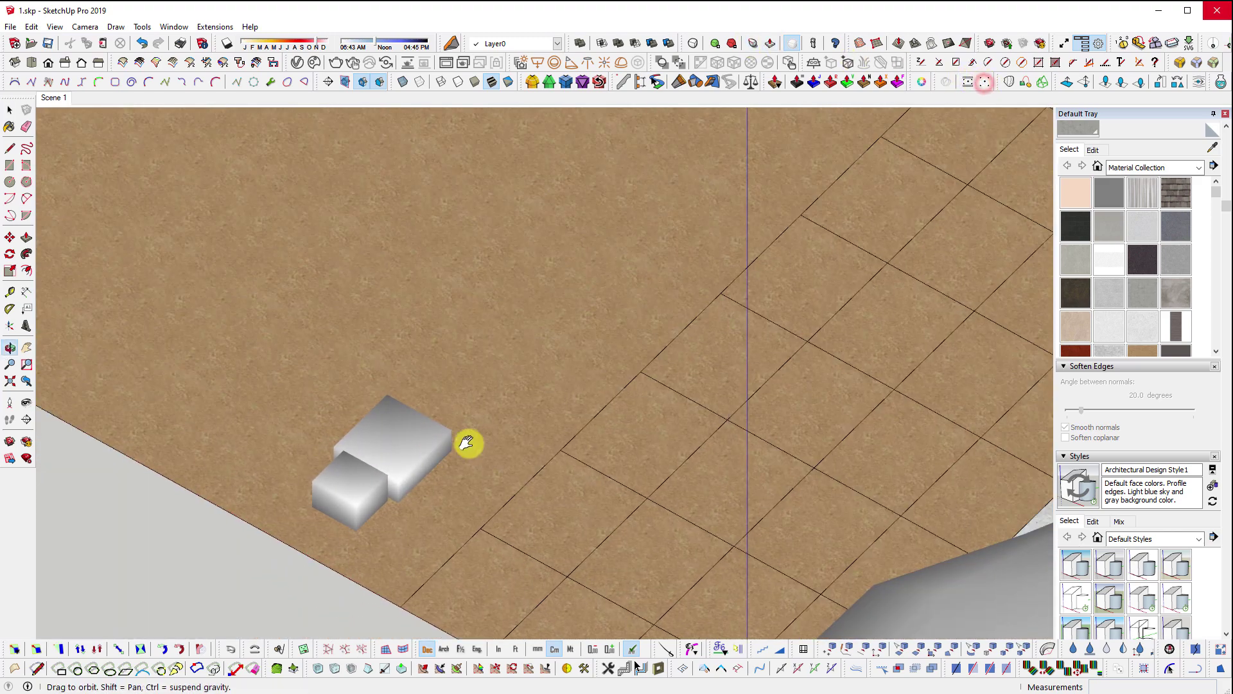
scroll(468, 443, down, 3)
middle_drag(434, 499, 537, 212)
scroll(537, 212, up, 4)
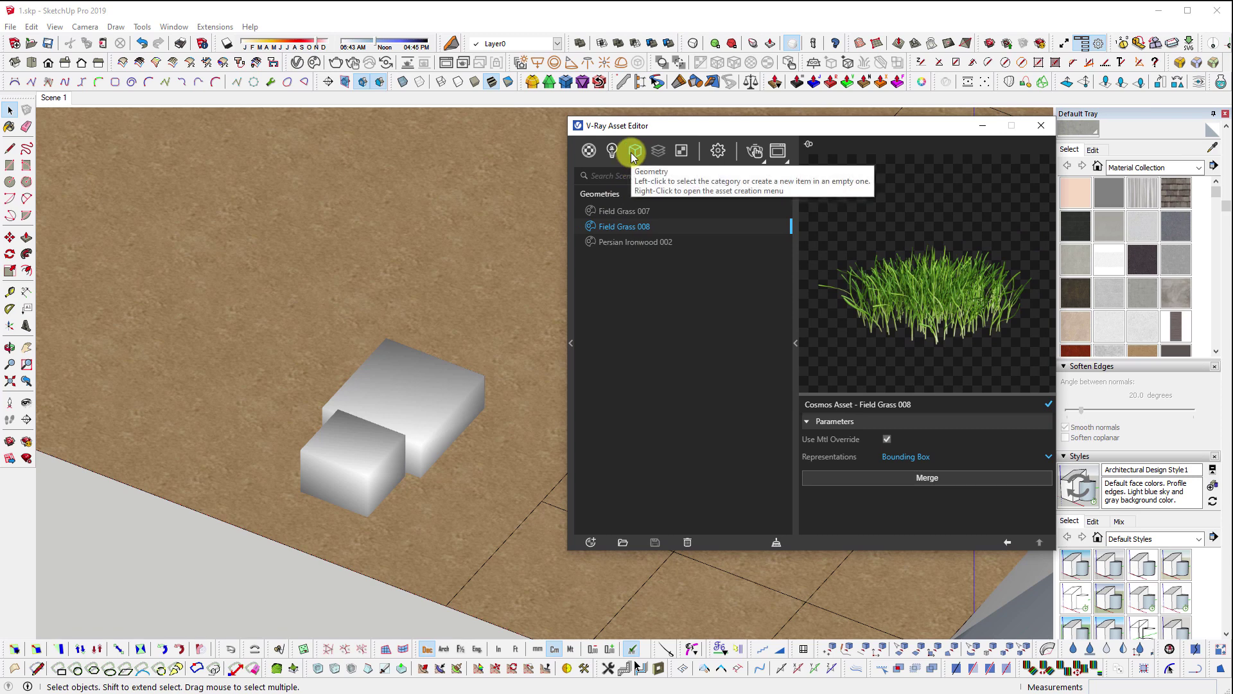
click(633, 212)
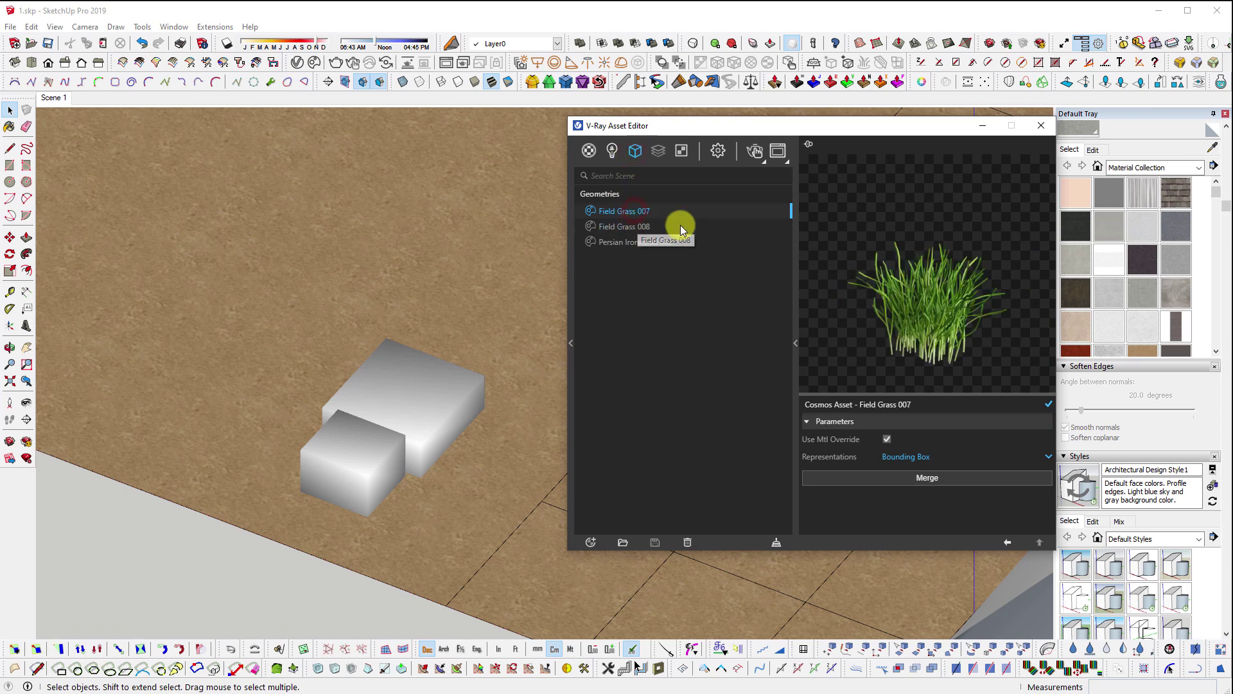
click(648, 226)
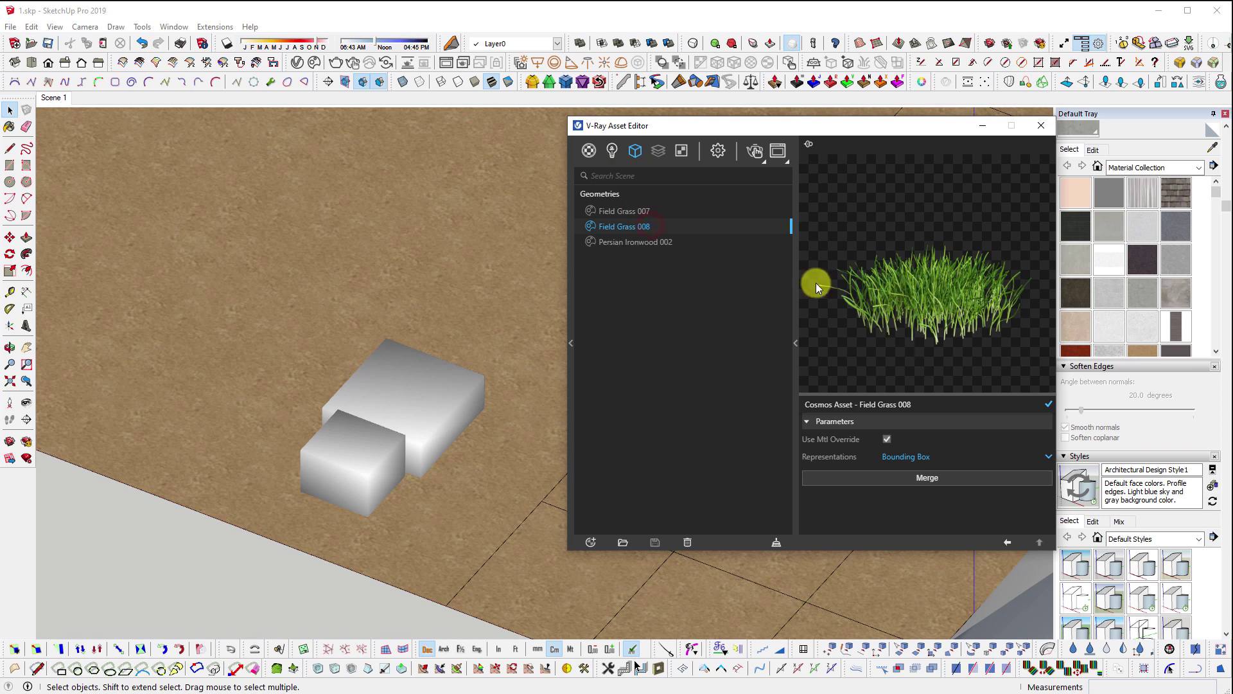
- Switch the Field Grass 007 geometry's representation to Low and inspect its mesh up close
click(642, 211)
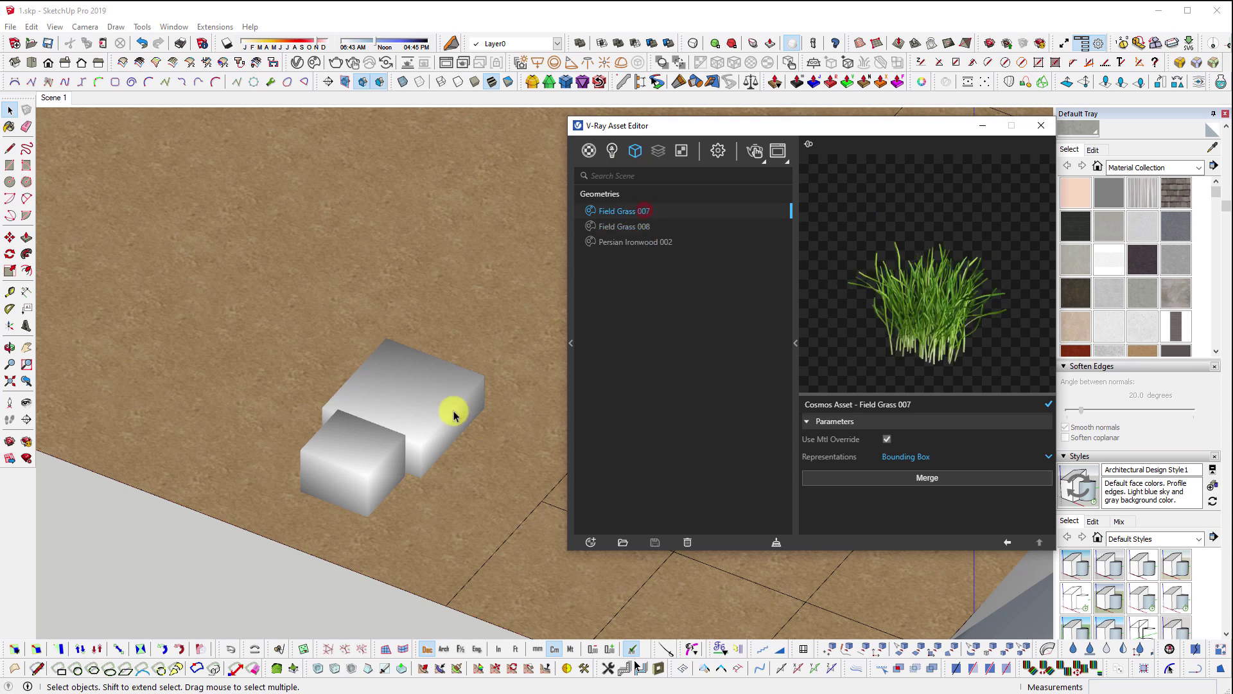
click(902, 457)
click(899, 406)
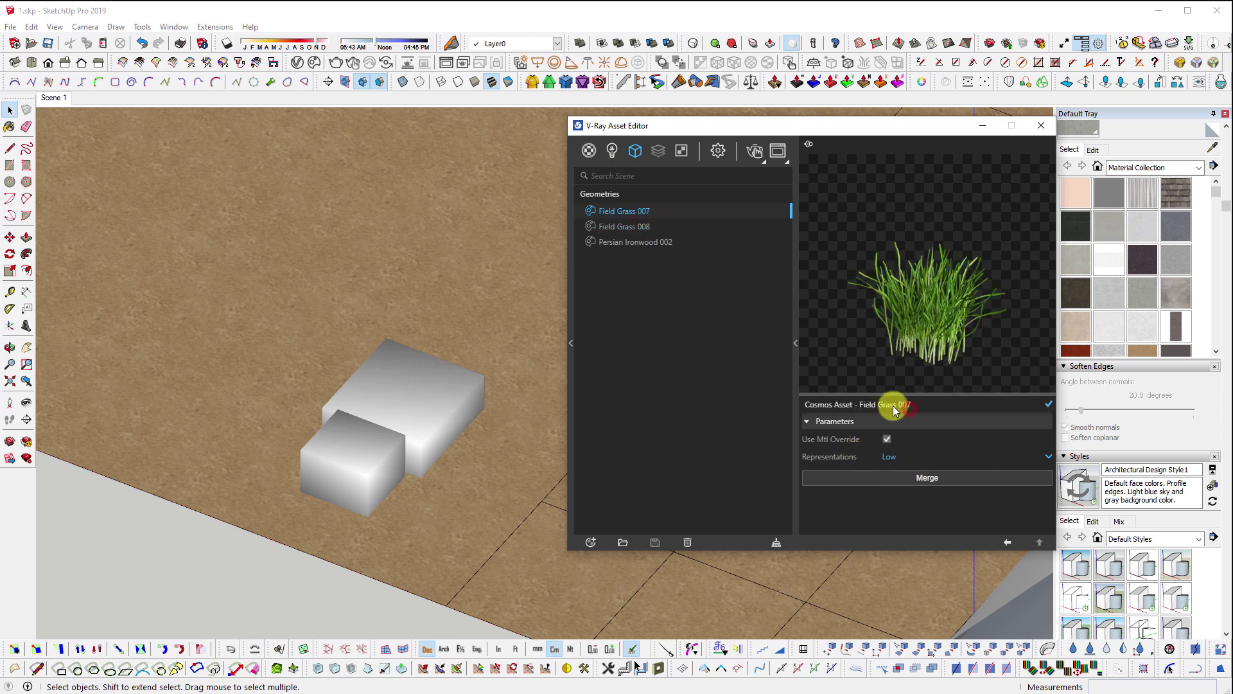
scroll(350, 485, up, 3)
scroll(354, 481, up, 2)
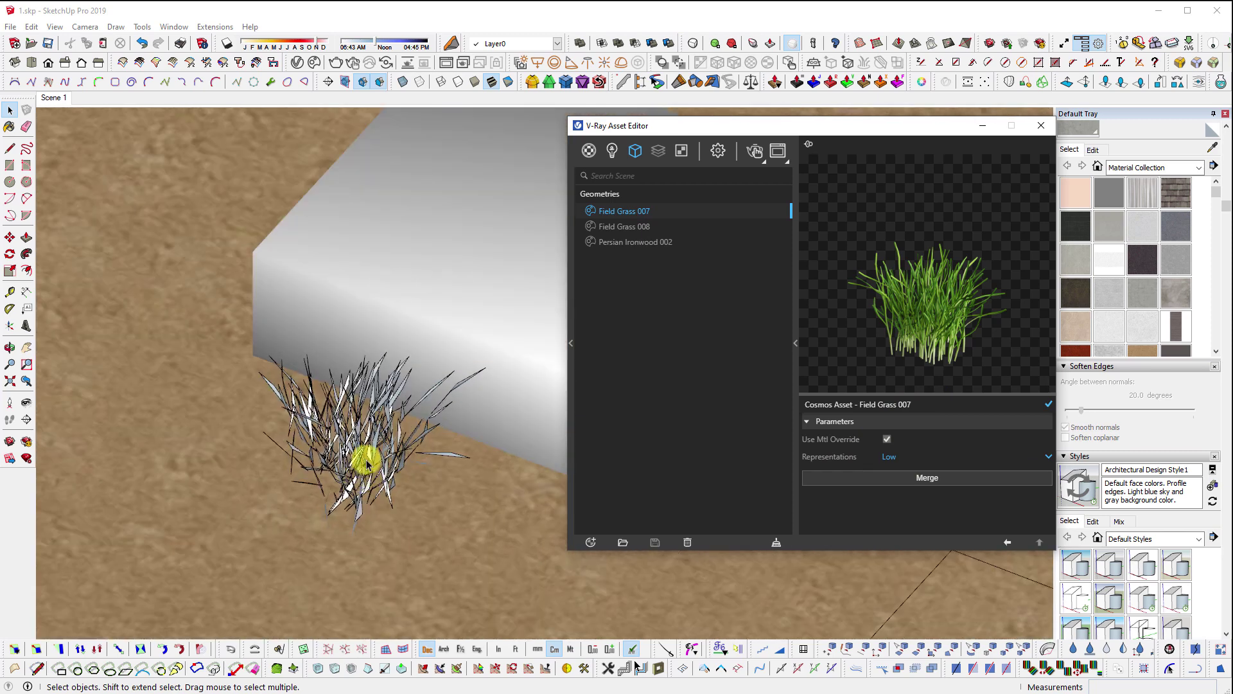
- Set the Field Grass 007 representation to Bounding Box and close the V-Ray Asset Editor
click(918, 457)
click(941, 424)
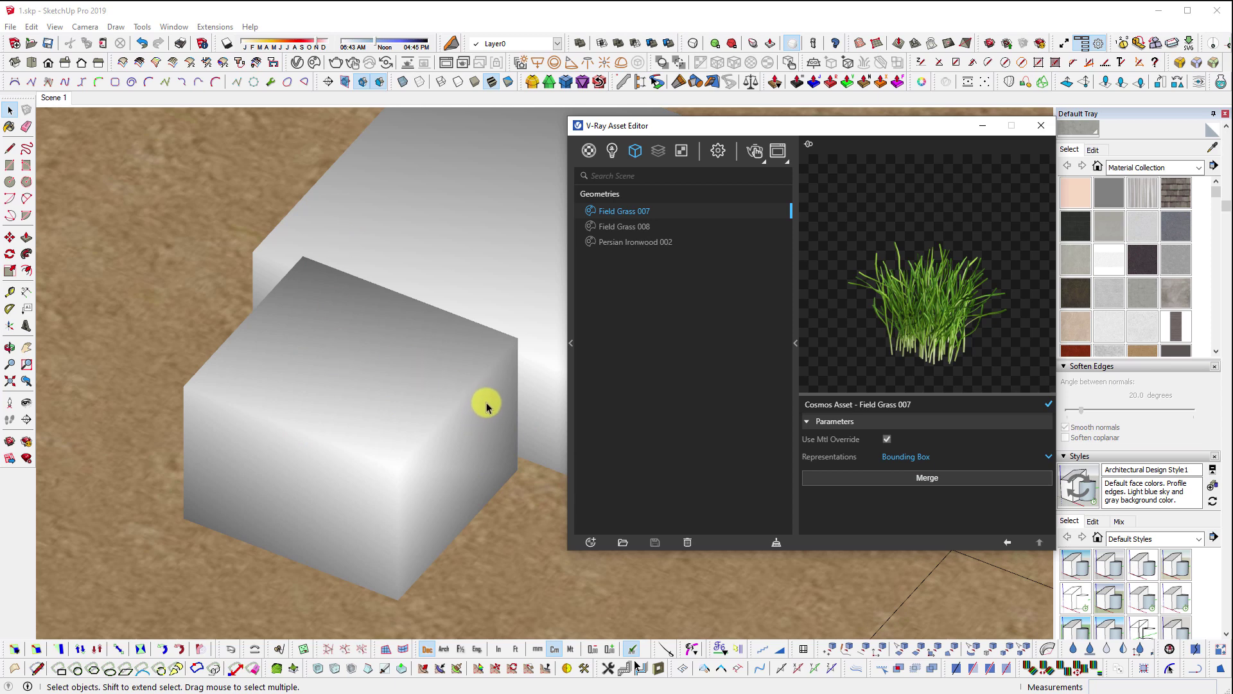
scroll(424, 386, down, 3)
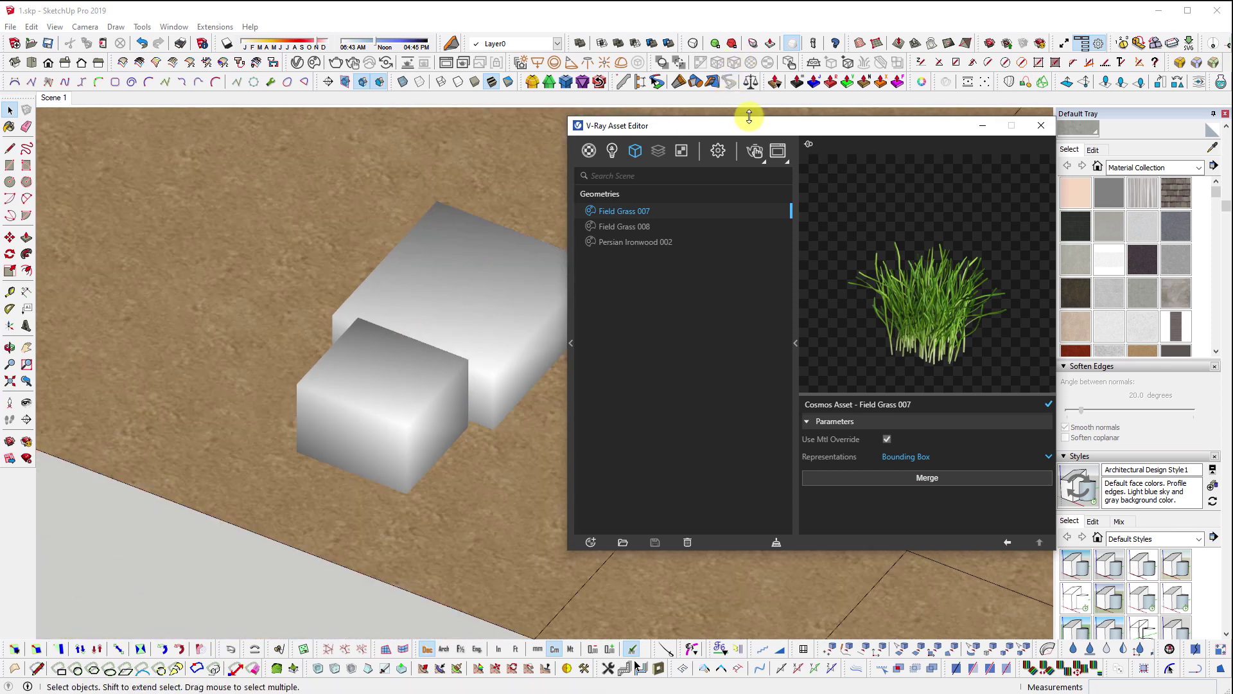
click(1041, 126)
- In the Scene 1 view, select the soil strip faces beside the paving that fall within the camera frame
scroll(321, 356, down, 5)
middle_drag(288, 378, 551, 353)
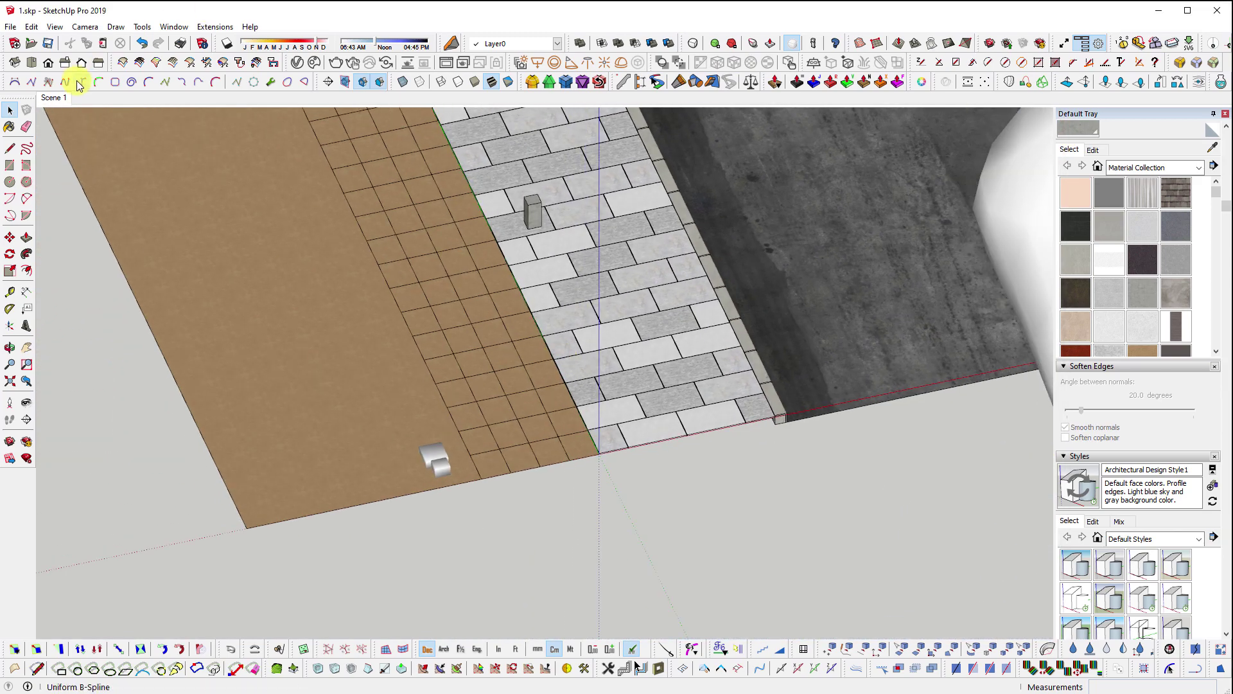
click(48, 99)
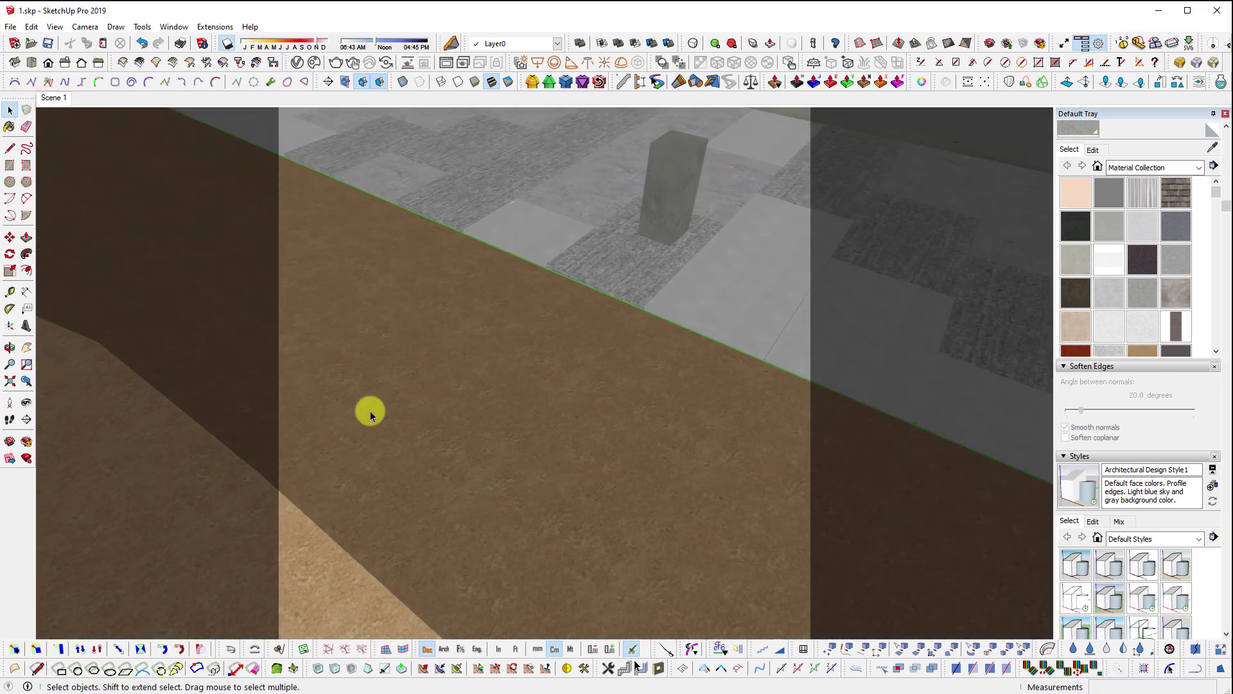
click(578, 498)
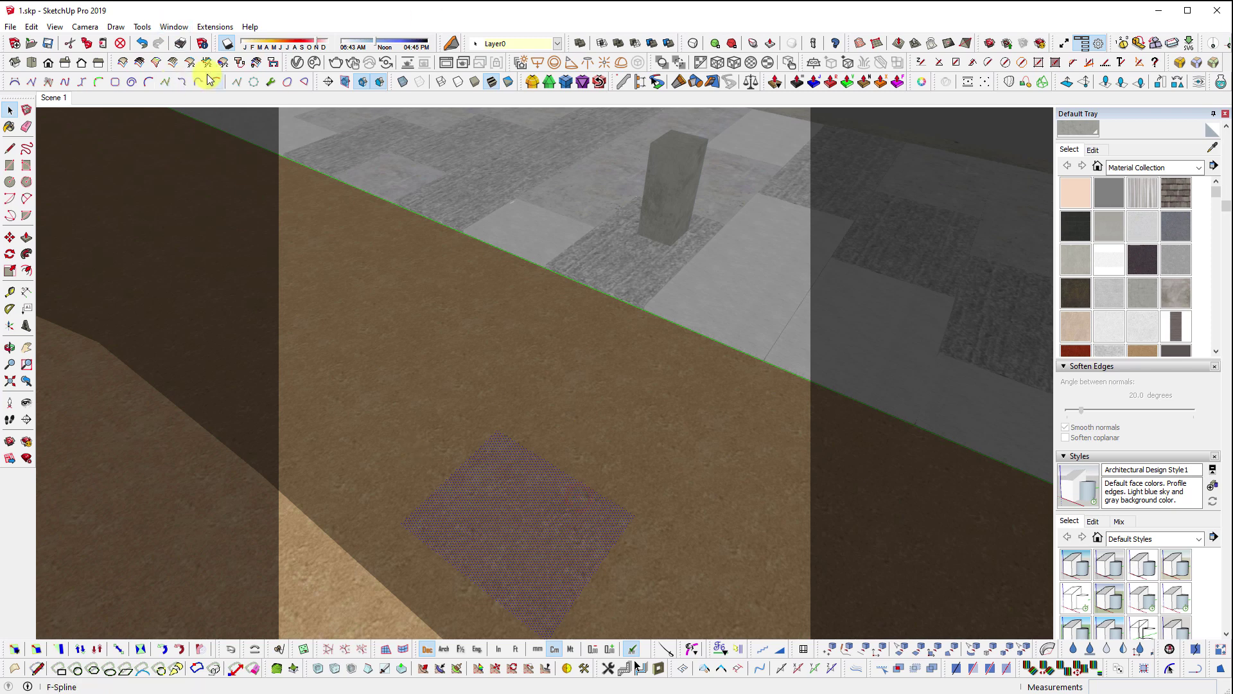
click(726, 85)
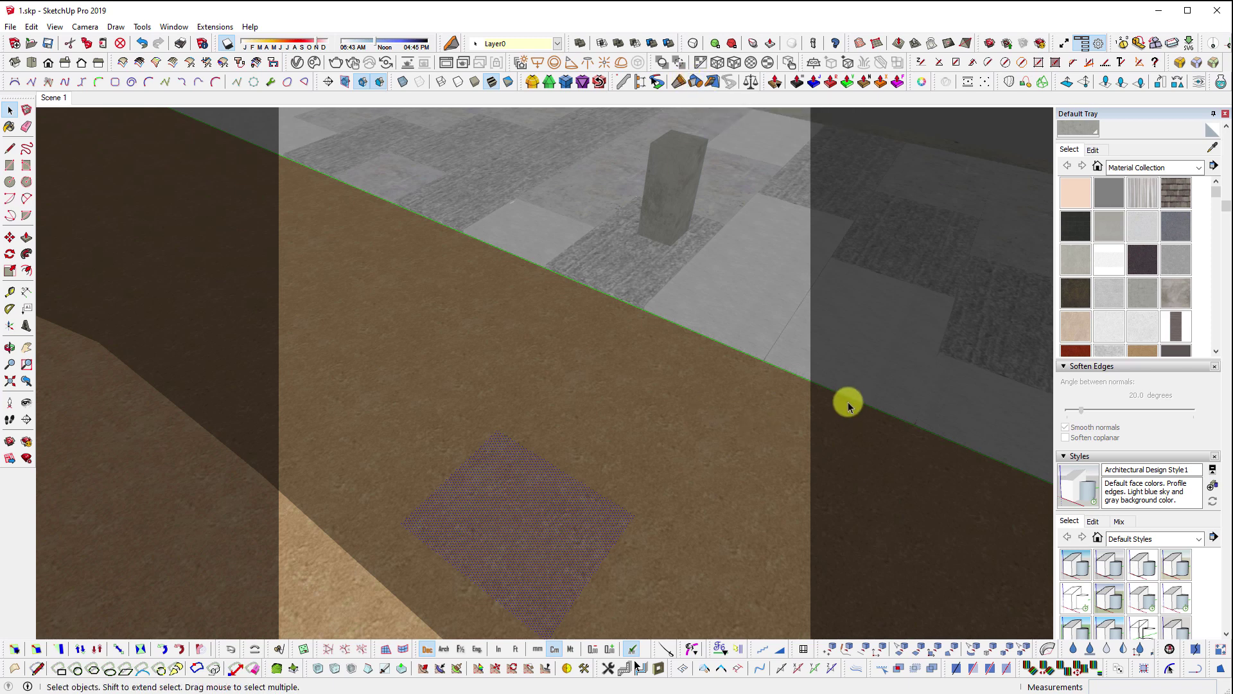
mouse_move(841, 403)
mouse_down()
mouse_move(572, 605)
mouse_move(514, 538)
mouse_up()
mouse_move(579, 311)
mouse_down()
mouse_move(287, 557)
mouse_move(378, 226)
mouse_move(270, 264)
mouse_move(278, 182)
mouse_up()
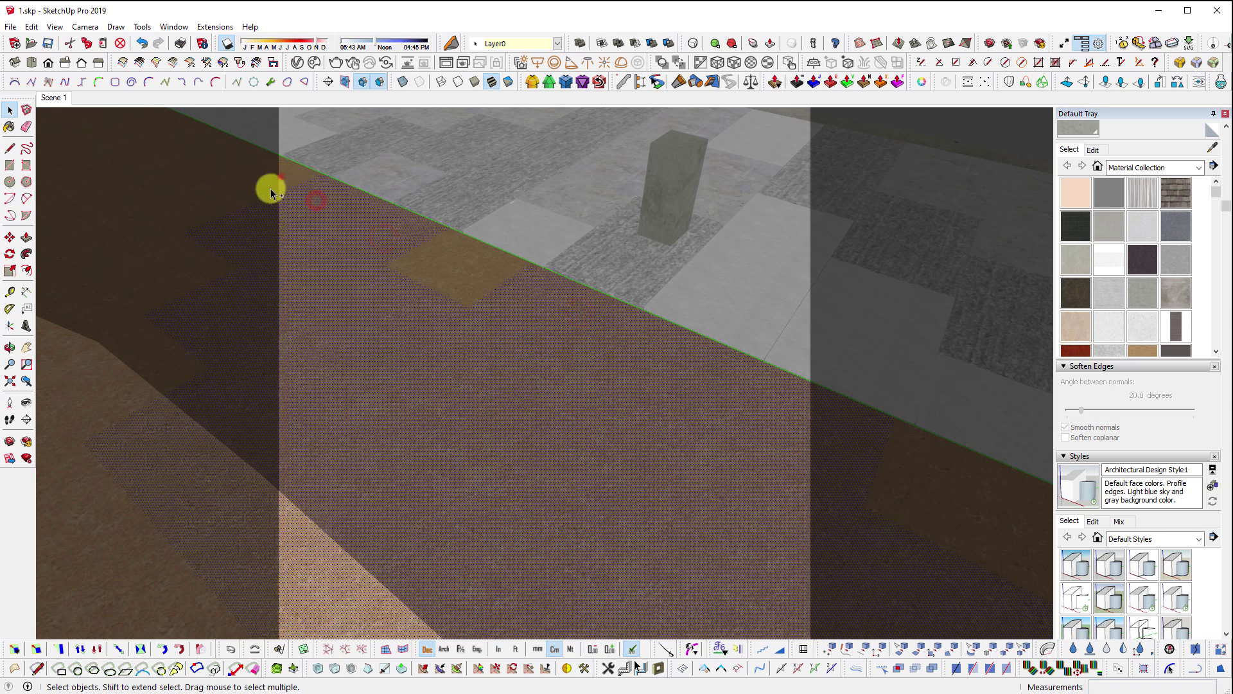
shift+click(451, 264)
shift+click(929, 483)
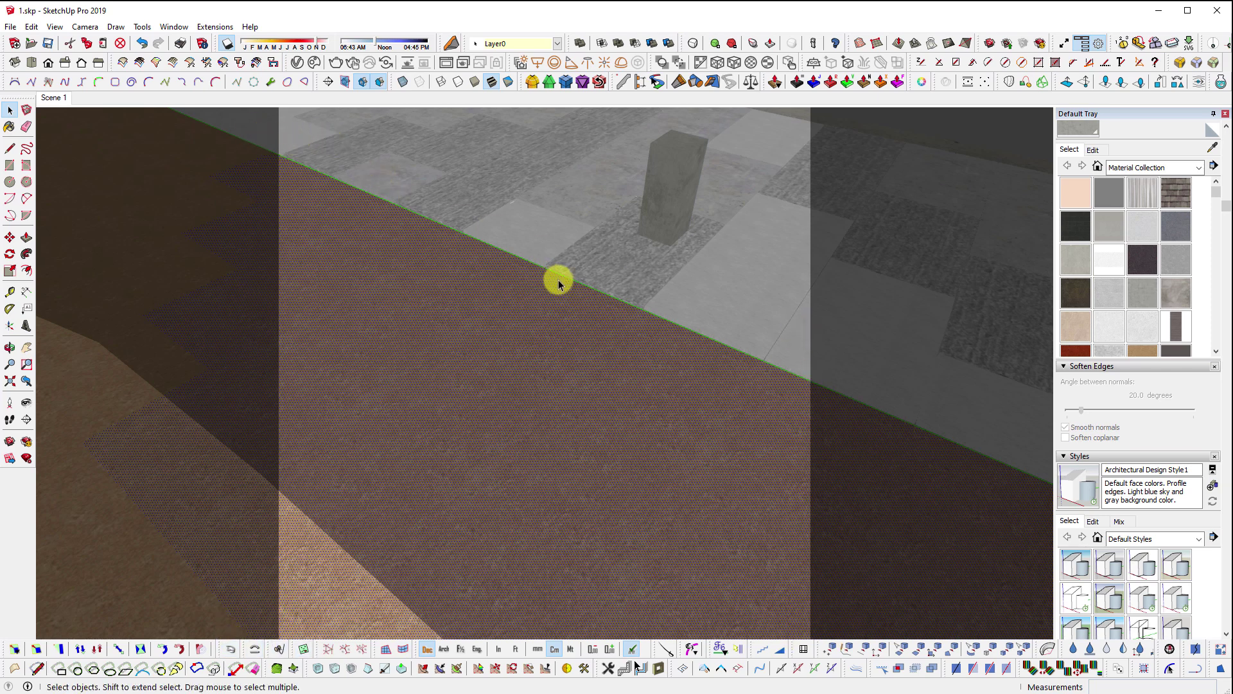
- Examine from several distances and angles how far the selected soil faces extend along the paving
scroll(939, 432, down, 10)
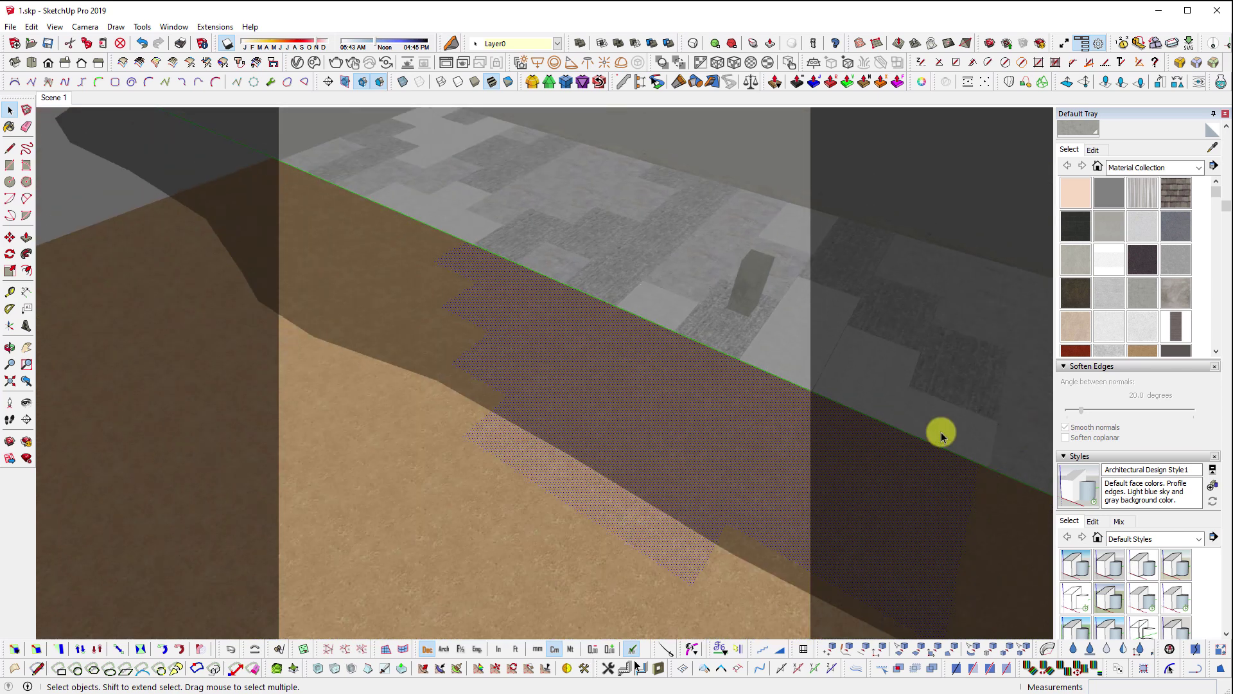
scroll(440, 345, up, 6)
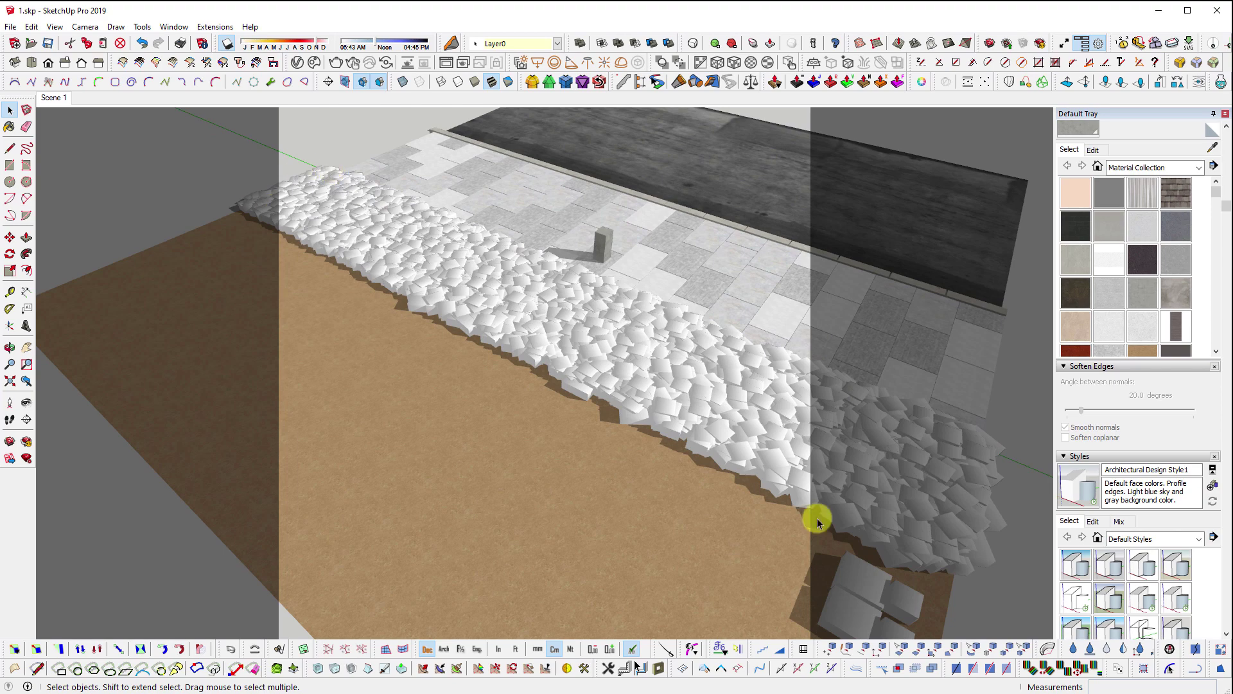
scroll(771, 463, down, 5)
scroll(853, 550, up, 8)
scroll(726, 512, down, 3)
mouse_move(726, 512)
middle_down()
mouse_move(685, 396)
mouse_move(605, 280)
middle_up()
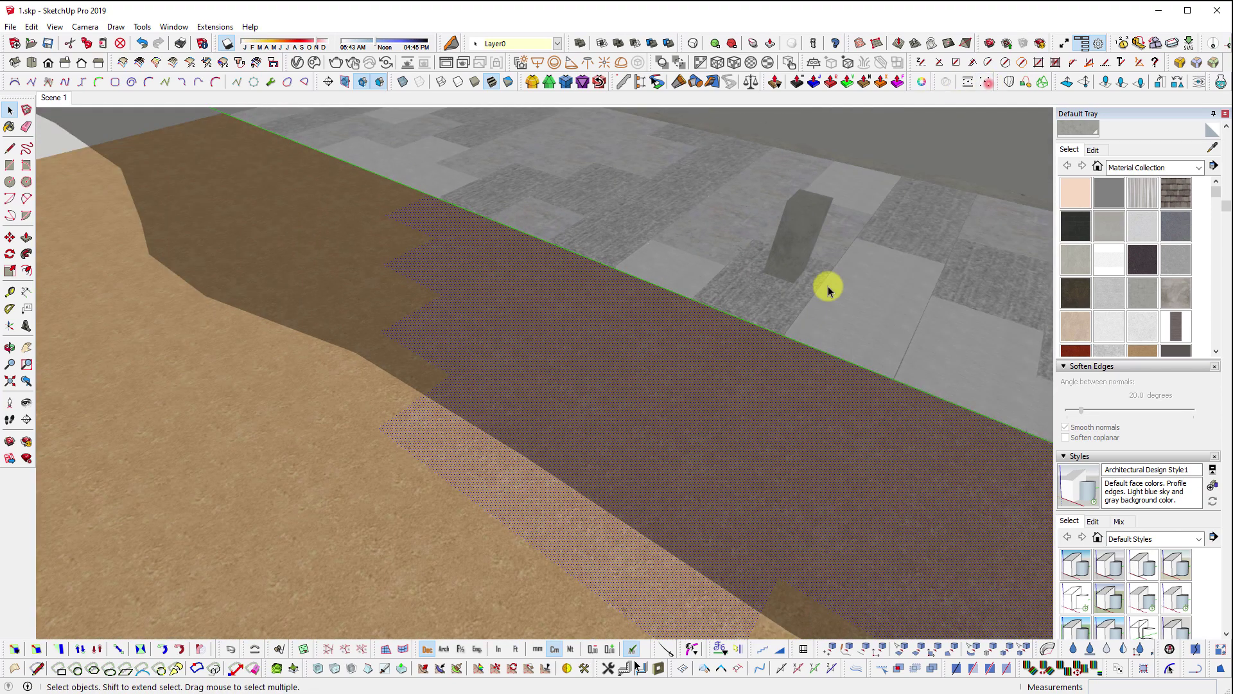
mouse_move(826, 283)
middle_down()
mouse_move(234, 440)
mouse_move(523, 360)
mouse_move(669, 359)
mouse_move(496, 261)
middle_up()
- Turn off the shadows and float the Random Tools palette over the drawing area
click(226, 43)
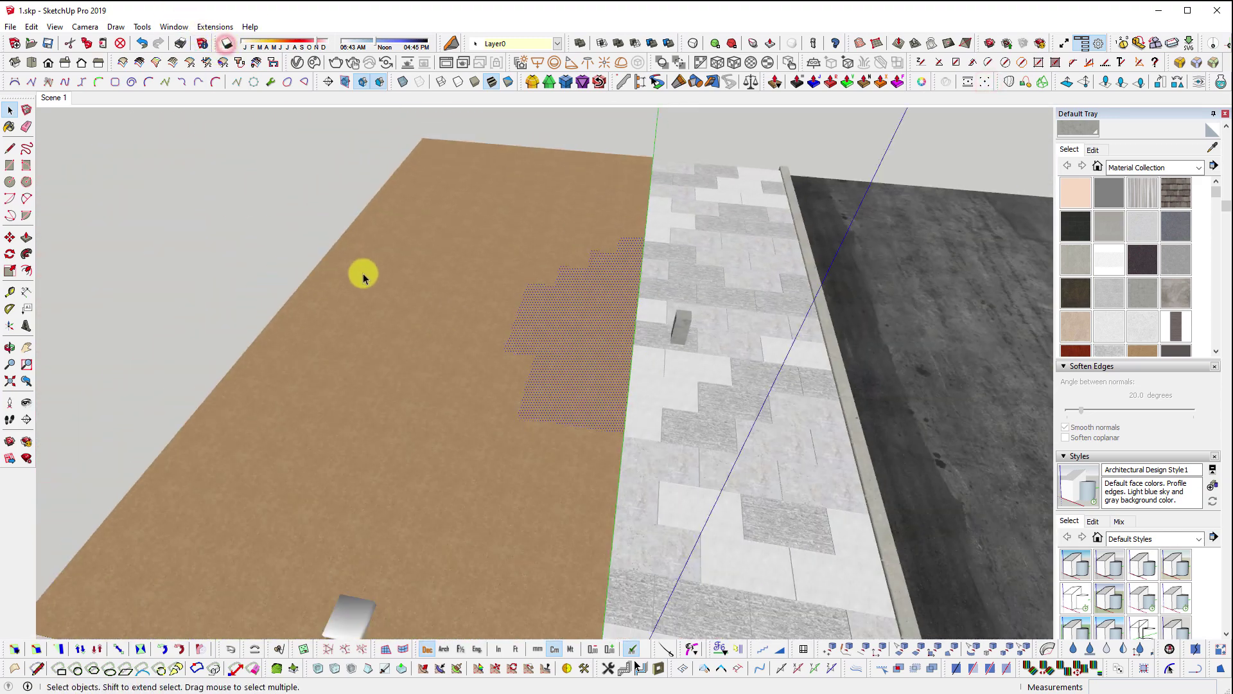
middle_drag(363, 278, 1053, 105)
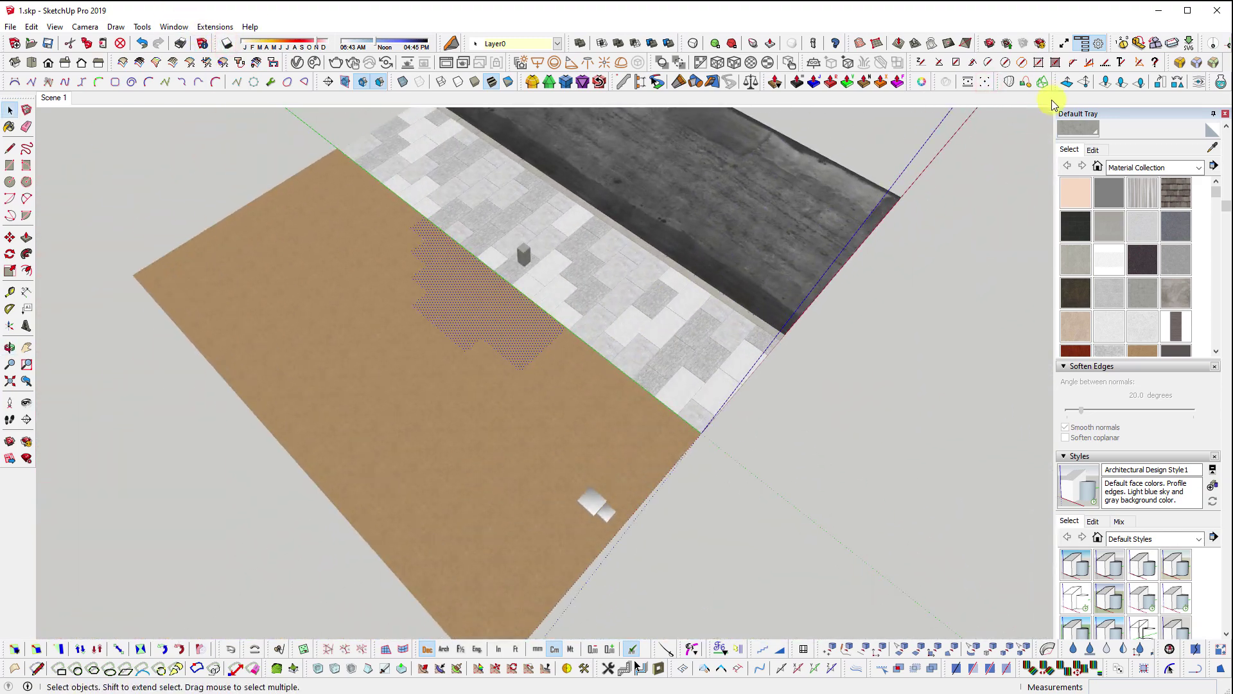
double_click(1056, 84)
drag(521, 251, 828, 374)
- Copy the large and small grass boxes together about 25 cm across the soil, towards the paving
middle_drag(666, 409, 724, 364)
scroll(709, 492, up, 2)
middle_drag(709, 492, 672, 498)
click(629, 537)
scroll(610, 514, up, 2)
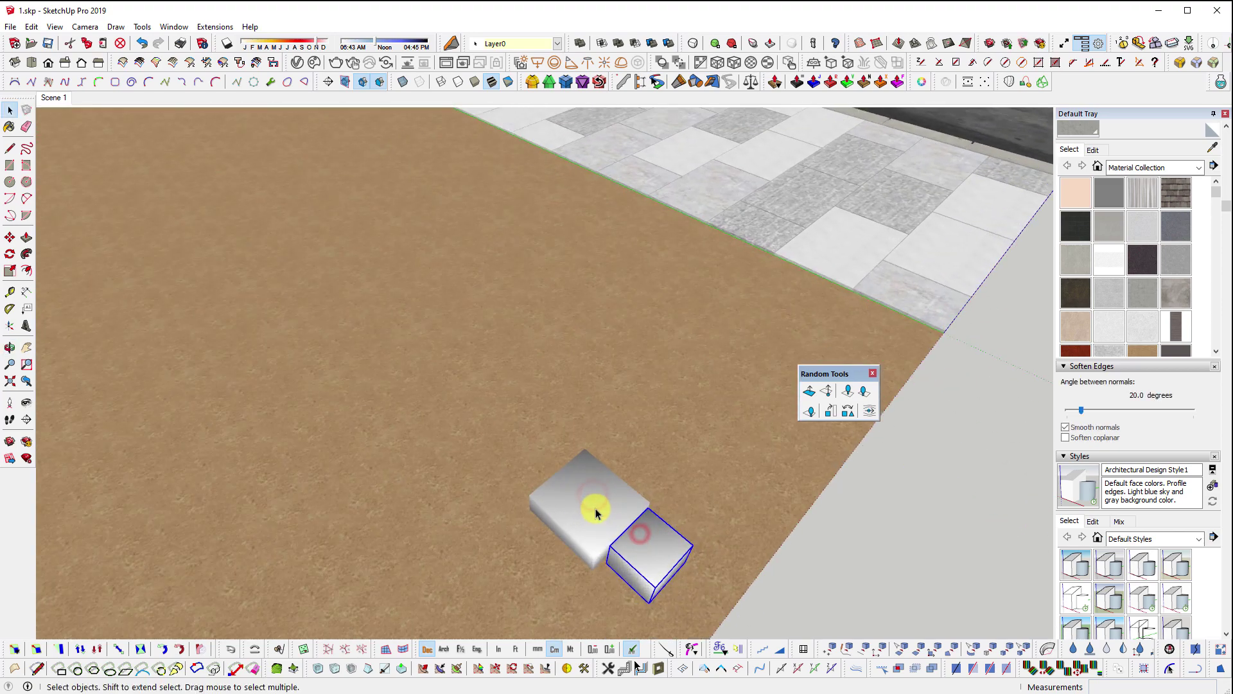
scroll(610, 517, up, 1)
click(594, 523)
shift+click(634, 544)
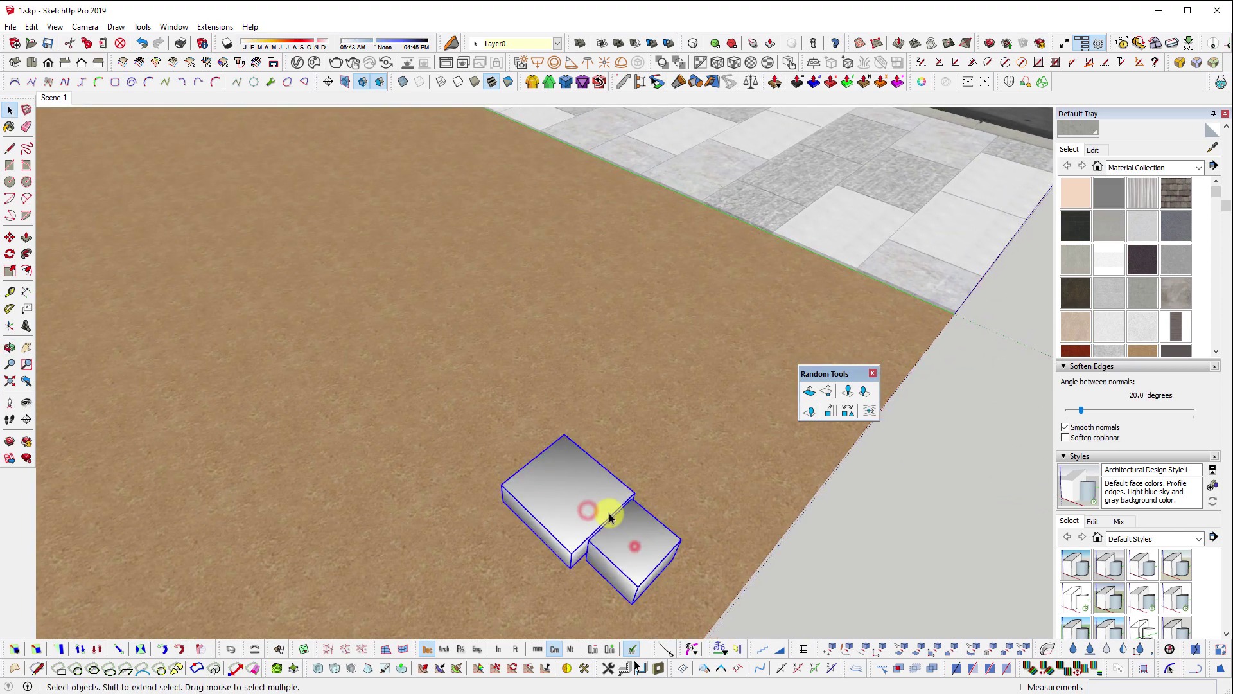
key(m)
click(689, 578)
key(ctrl)
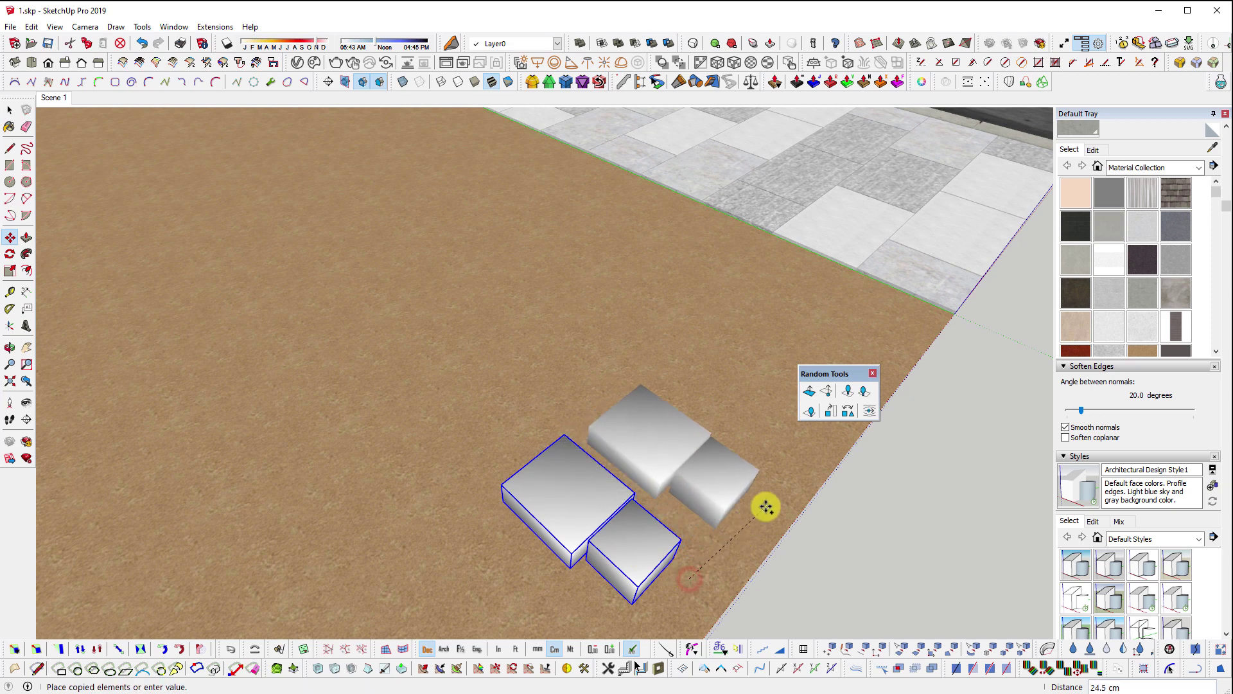
click(760, 498)
key(space)
click(630, 536)
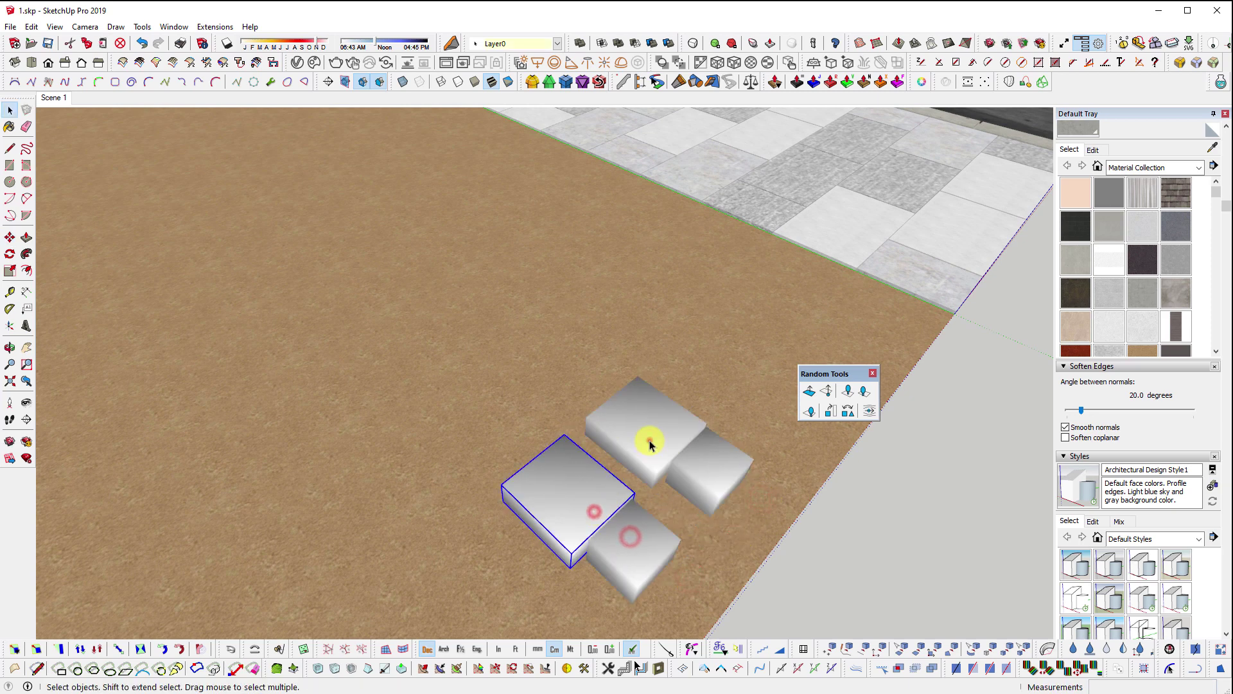
click(706, 472)
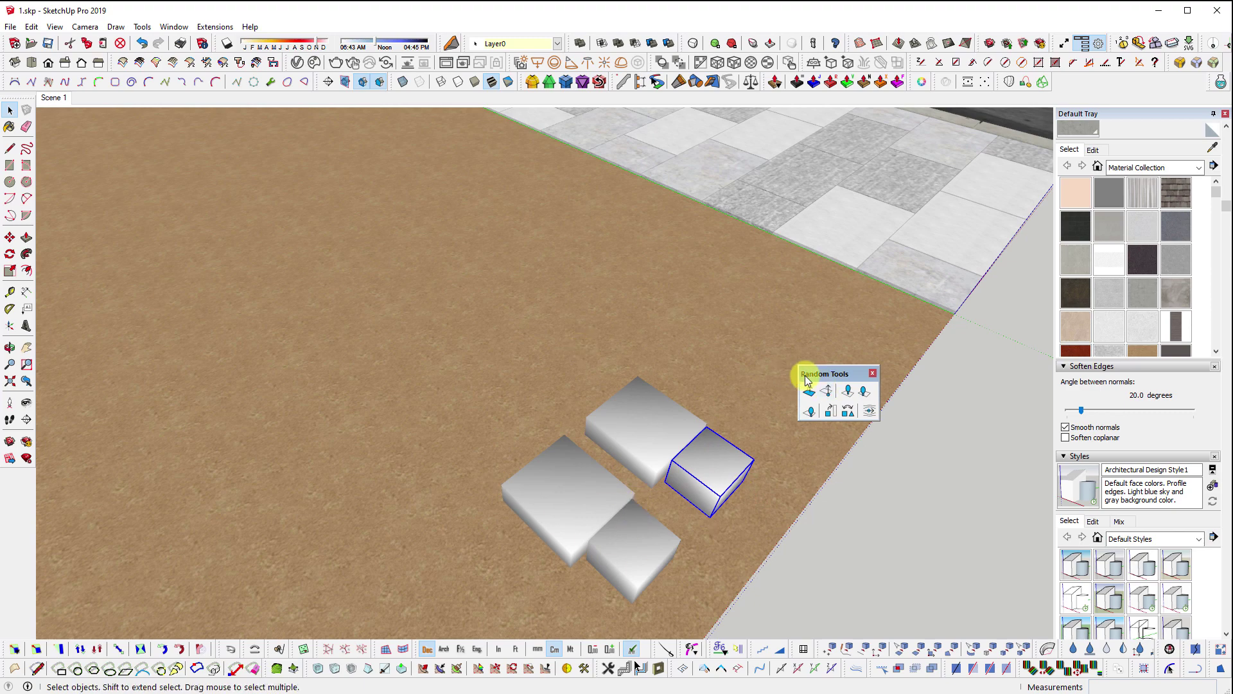
scroll(899, 500, down, 3)
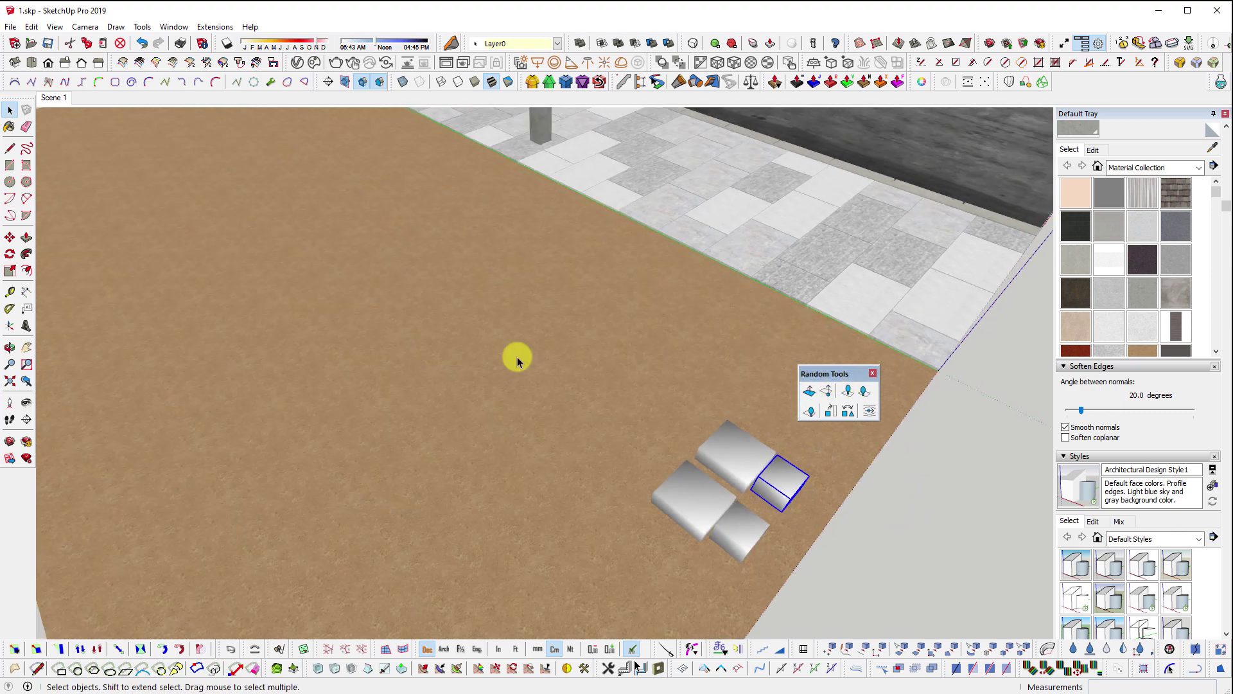
shift+middle_drag(447, 317, 468, 413)
- Return to the Scene 1 view and, with shadows off, select all soil strip faces seen beside the paving within the camera frame
click(60, 100)
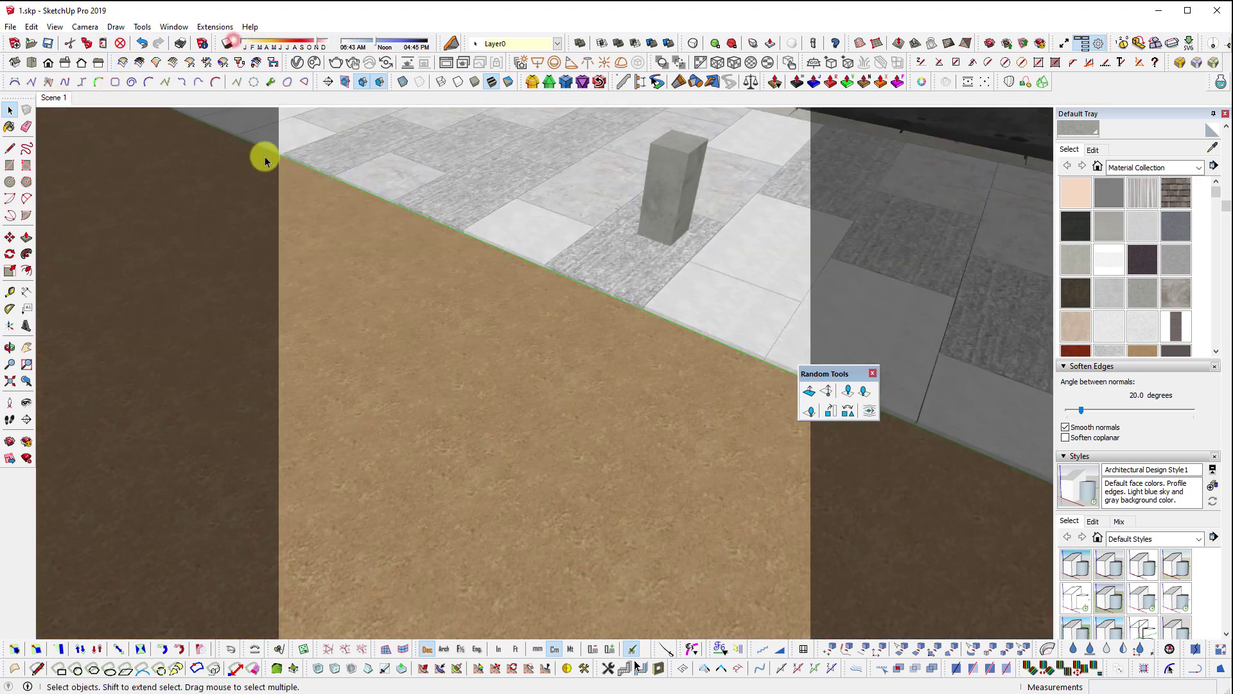
drag(305, 172, 251, 594)
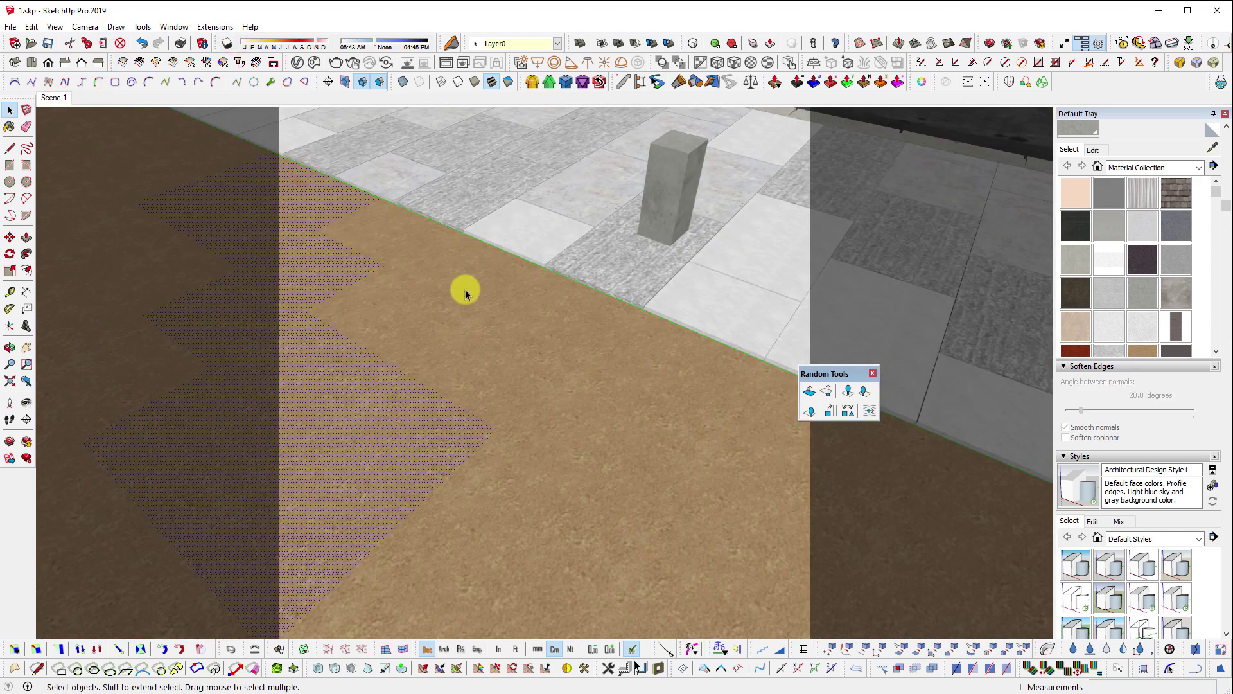
ctrl+click(421, 235)
ctrl+click(528, 314)
ctrl+click(651, 355)
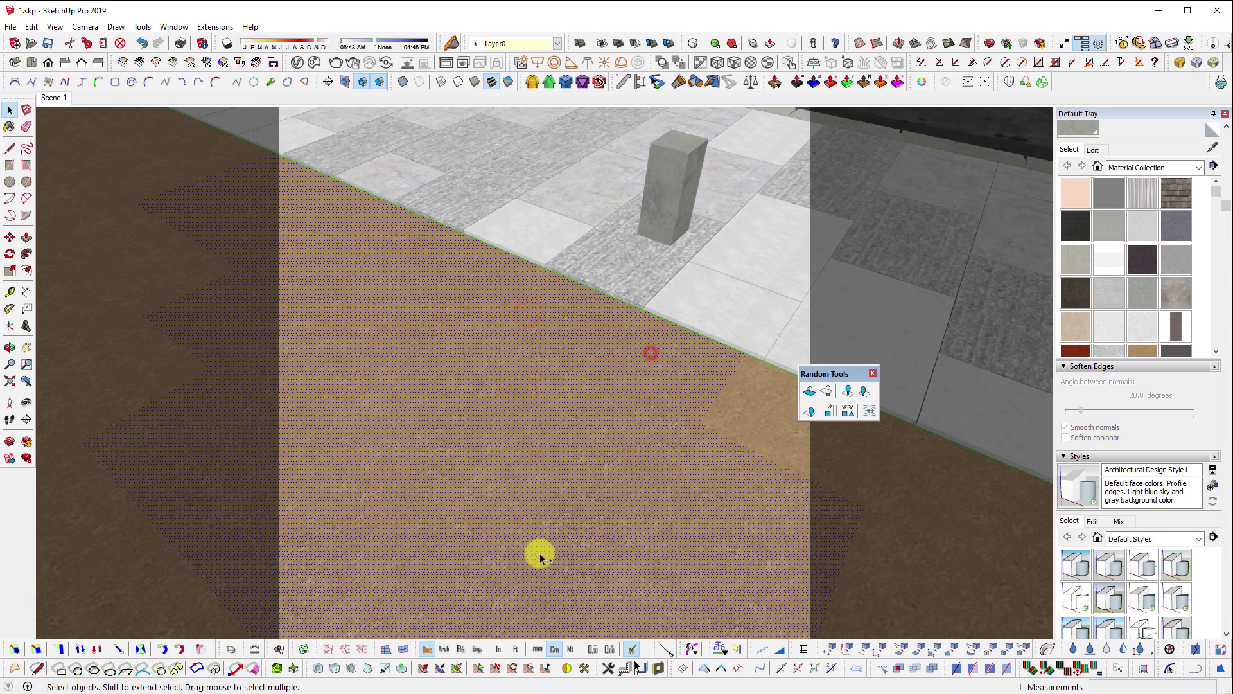
ctrl+click(767, 418)
ctrl+drag(868, 485, 832, 636)
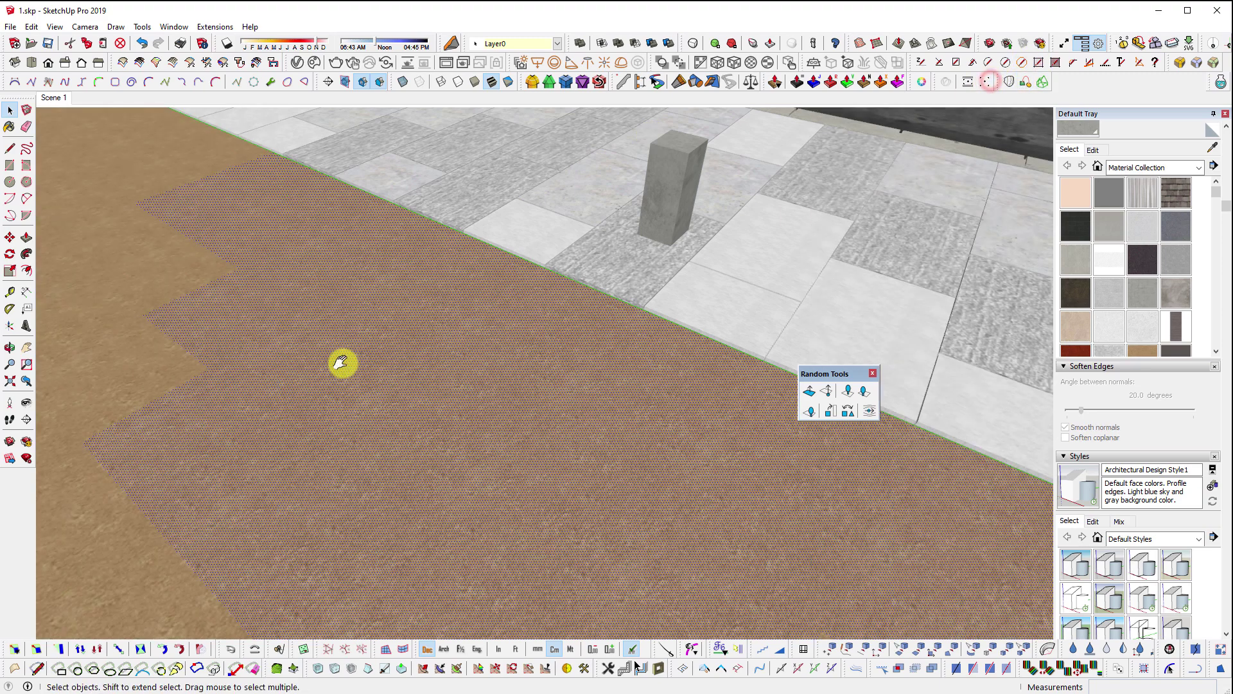
- Try painting the selected soil strip faces with the green grass texture material and inspect the coverage up close
middle_drag(341, 361, 656, 435)
middle_drag(412, 454, 403, 568)
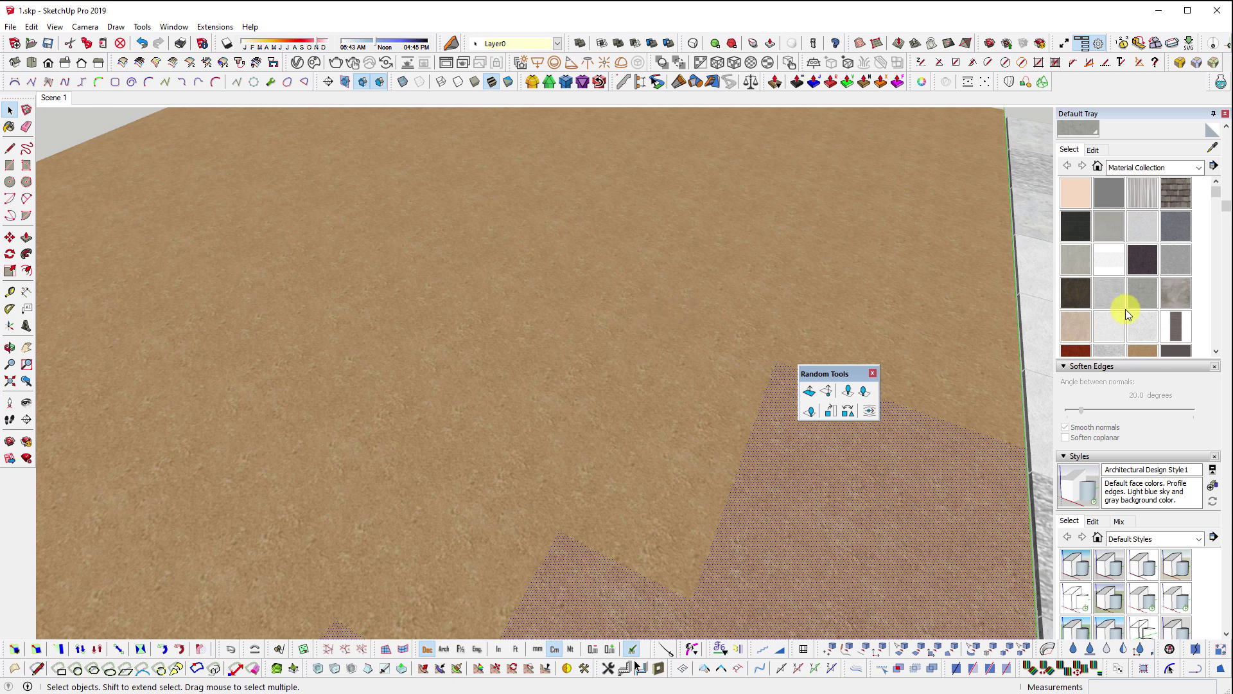
scroll(1153, 273, down, 3)
click(1142, 296)
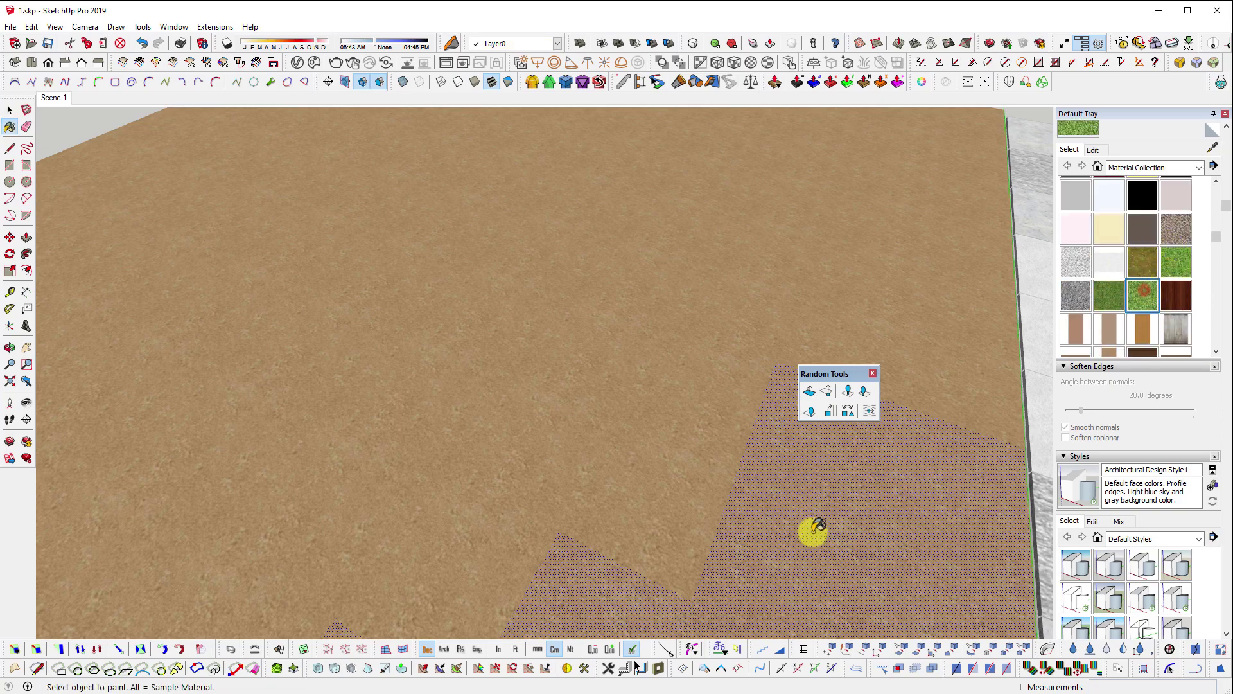
click(816, 526)
middle_drag(573, 432, 671, 511)
scroll(665, 565, up, 3)
scroll(665, 566, up, 4)
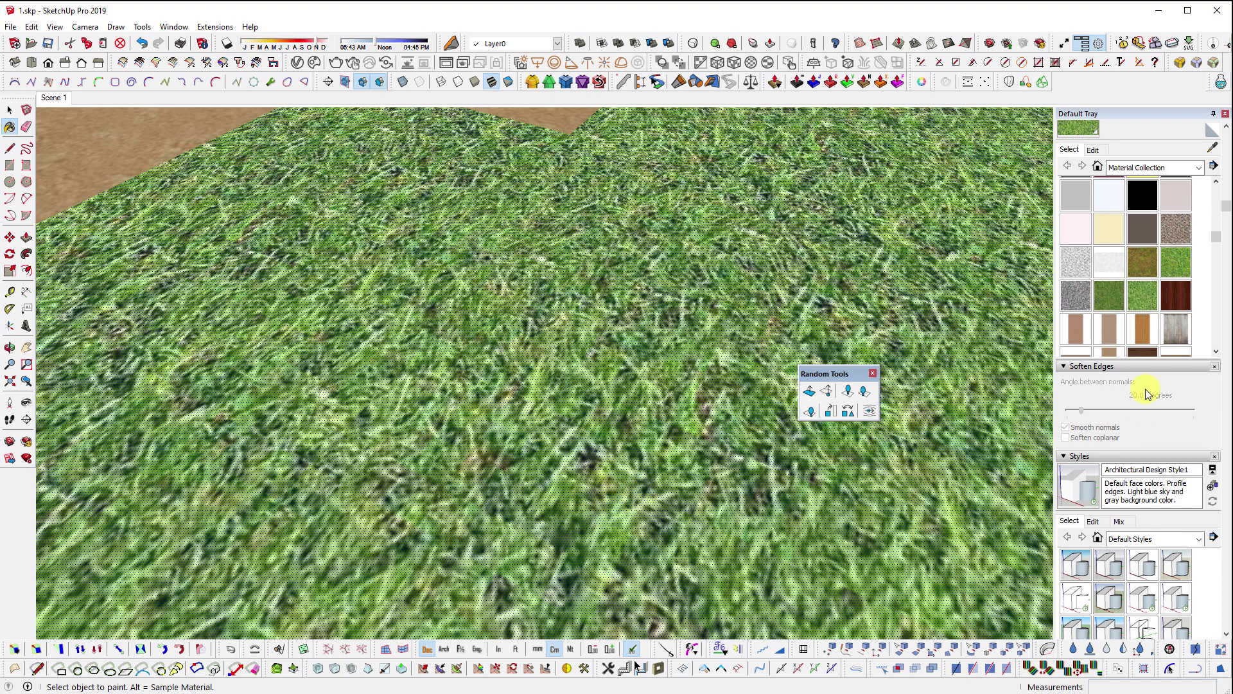
middle_drag(469, 383, 704, 461)
middle_drag(515, 503, 270, 190)
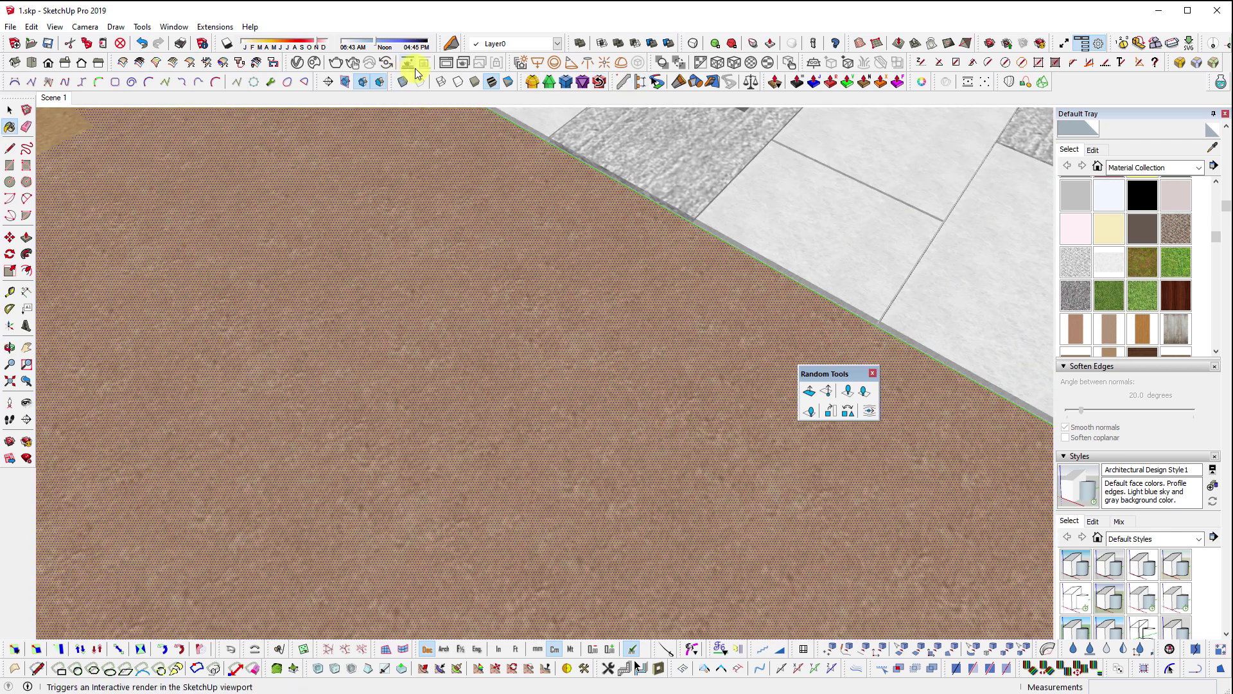
- Open the V-Ray frame buffer, and check the selected soil faces against the surrounding grid and grass boxes
click(452, 62)
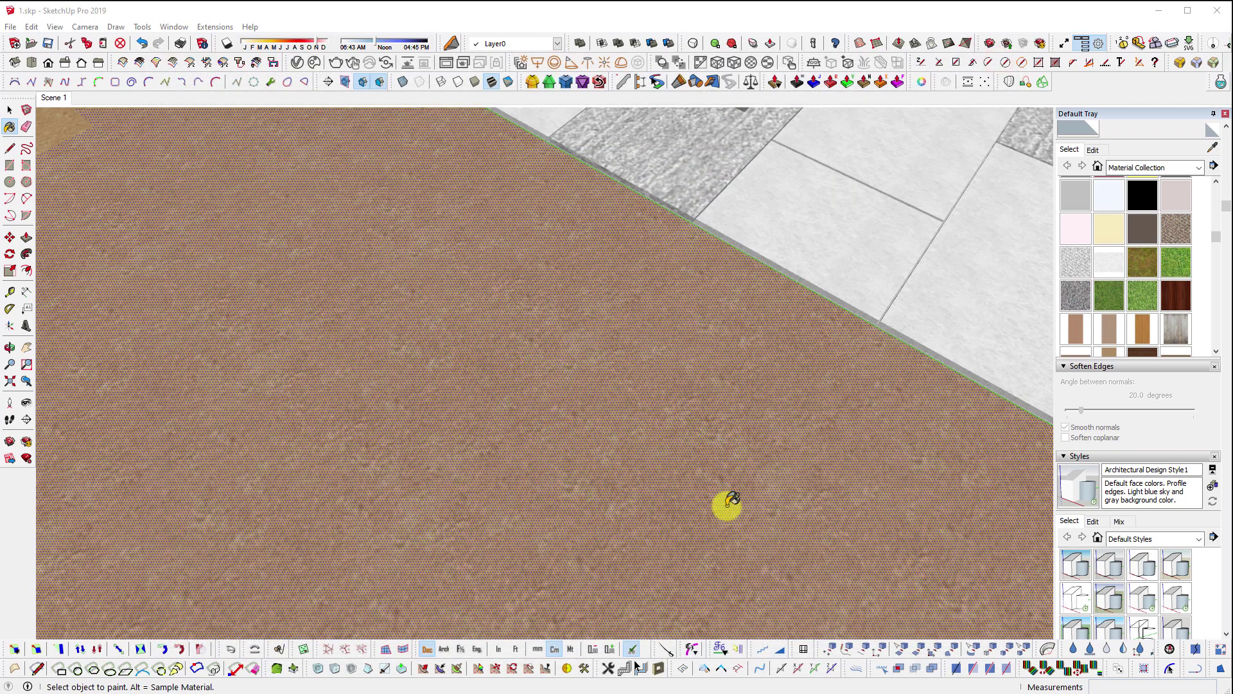
mouse_move(730, 504)
middle_down()
mouse_move(533, 240)
mouse_move(464, 203)
middle_up()
scroll(433, 391, down, 1)
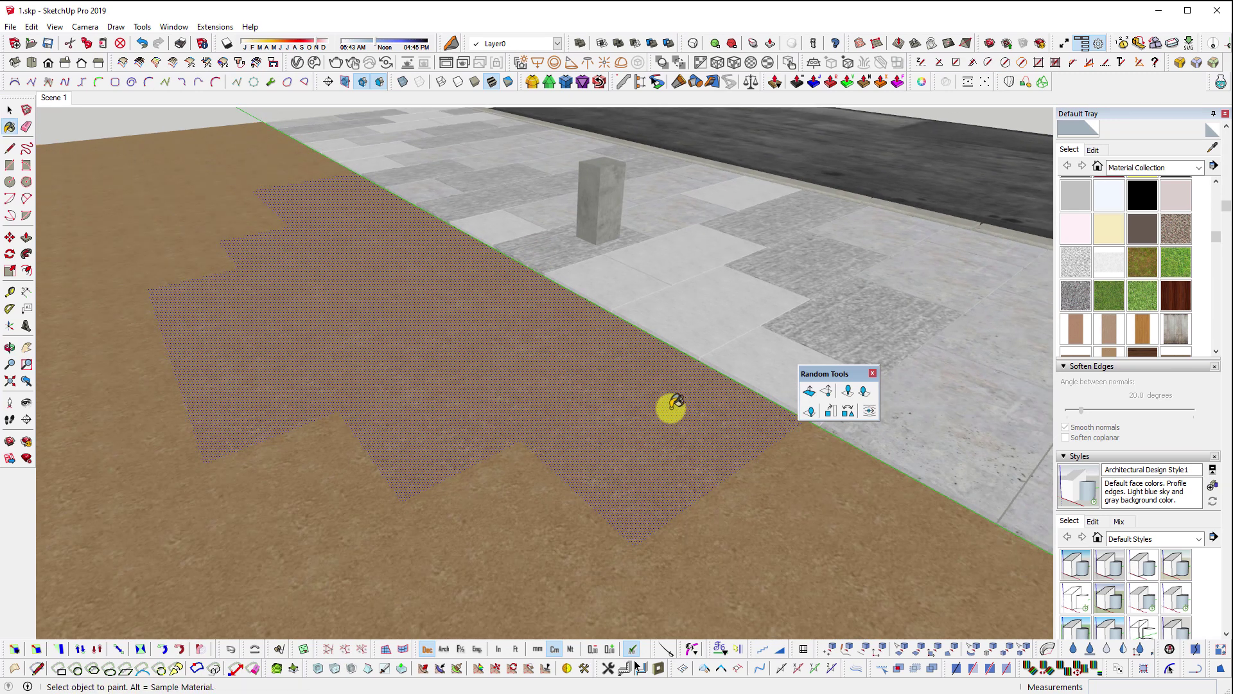
mouse_move(441, 539)
middle_down()
mouse_move(557, 491)
mouse_move(596, 419)
middle_up()
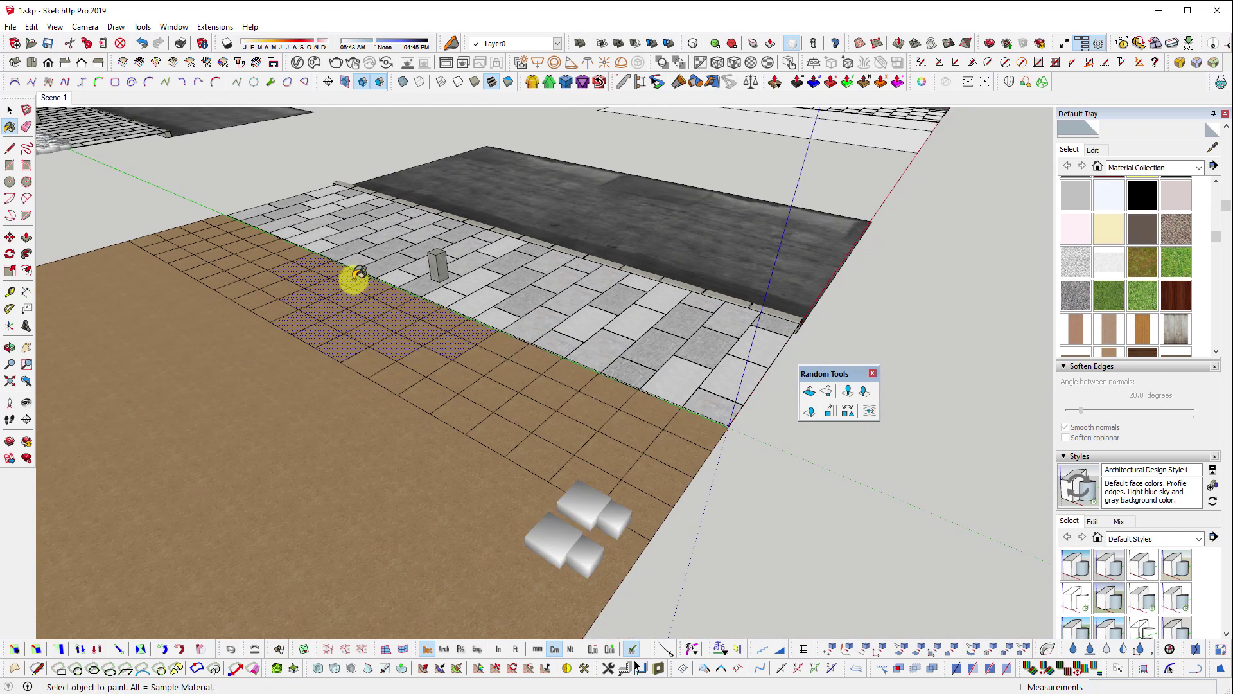
- Add the small grass box nearest the paving to the selection of soil faces
key(space)
scroll(642, 527, up, 5)
click(665, 564)
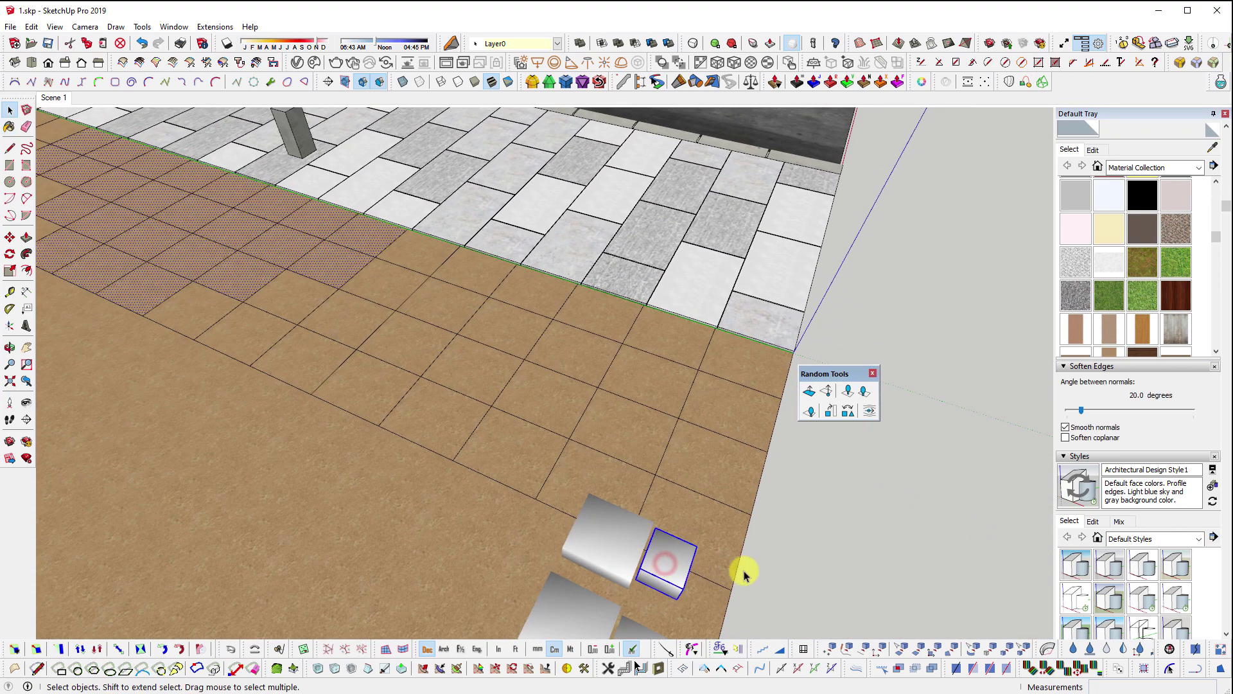
- Examine the extent of the selected soil faces relative to the whole soil area, the paving and the grass boxes
middle_drag(595, 551, 330, 498)
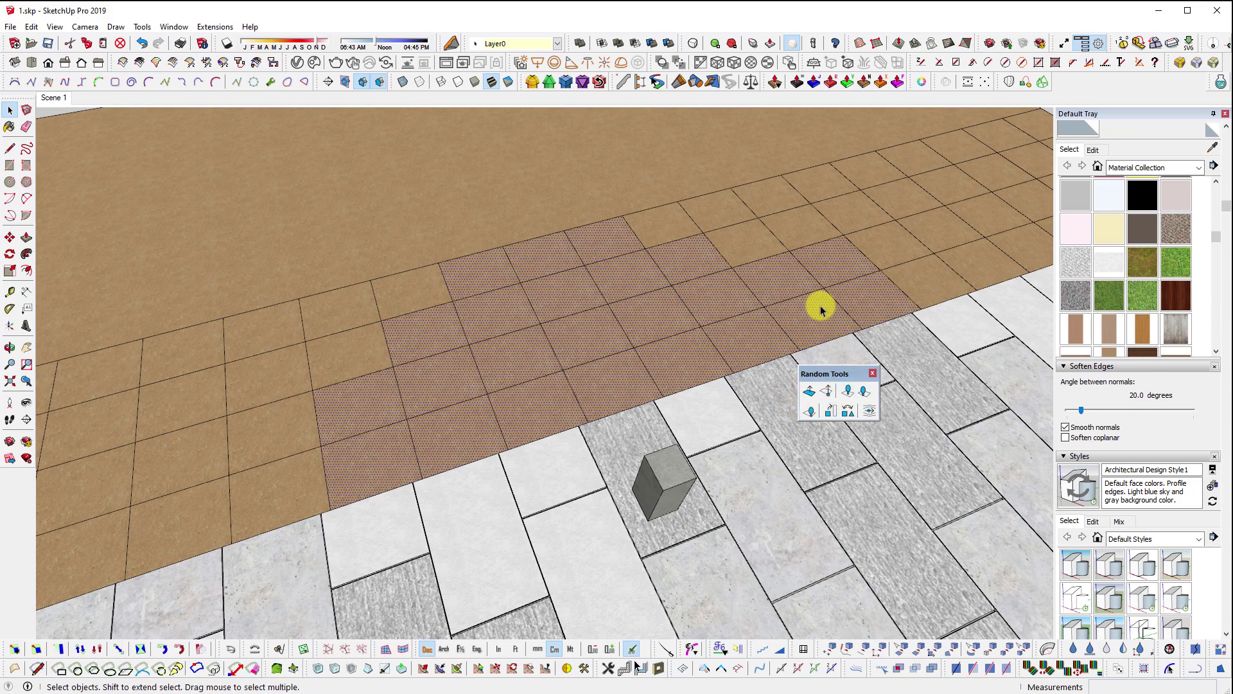
middle_drag(818, 308, 711, 426)
scroll(514, 416, down, 4)
shift+middle_drag(527, 260, 447, 371)
scroll(88, 248, up, 3)
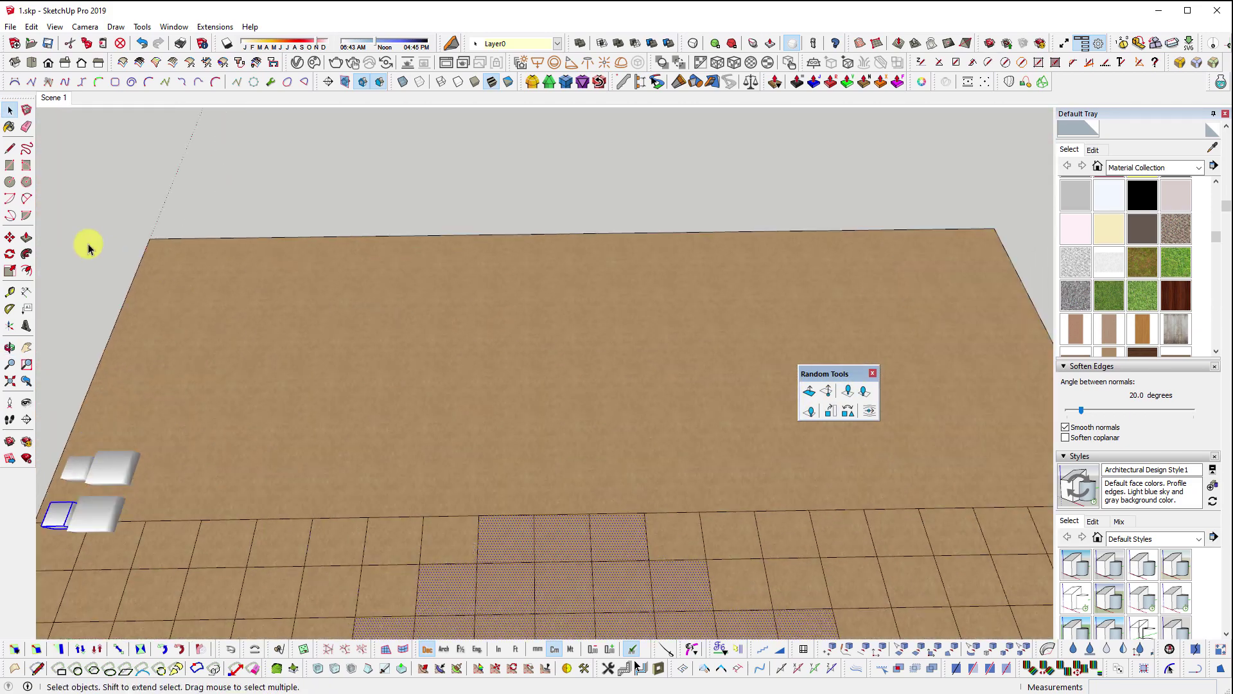
scroll(90, 249, down, 2)
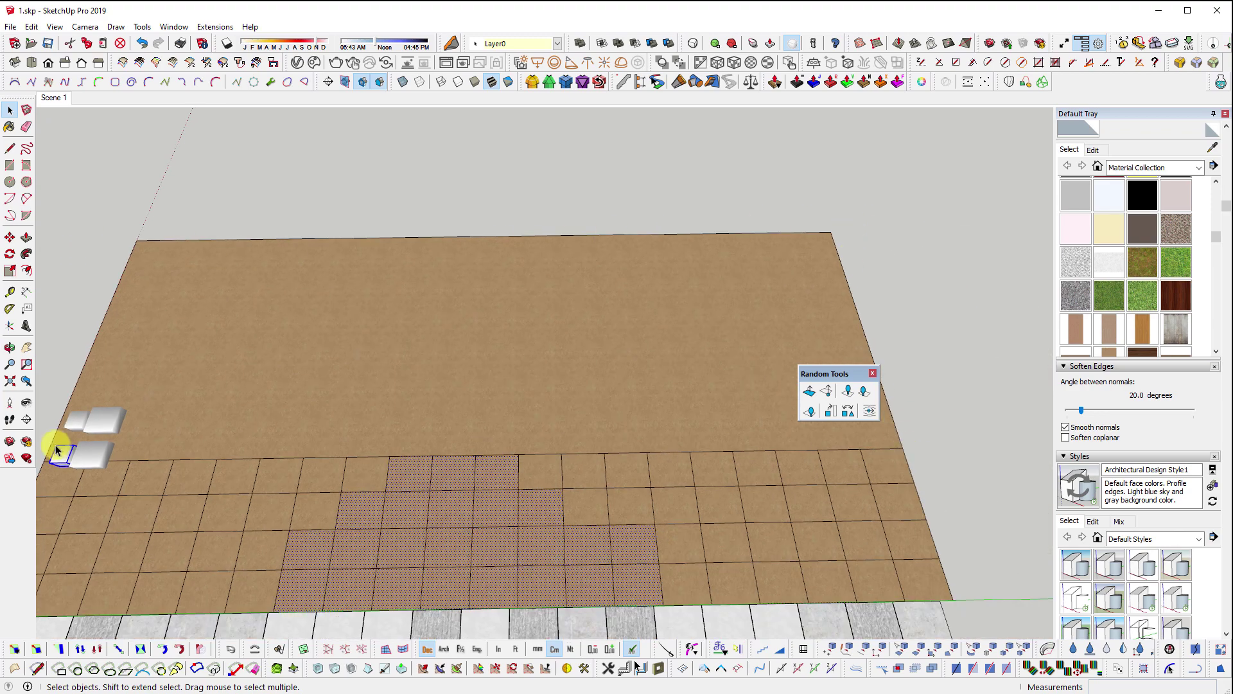
mouse_move(442, 437)
middle_down()
mouse_move(526, 449)
mouse_move(441, 418)
middle_up()
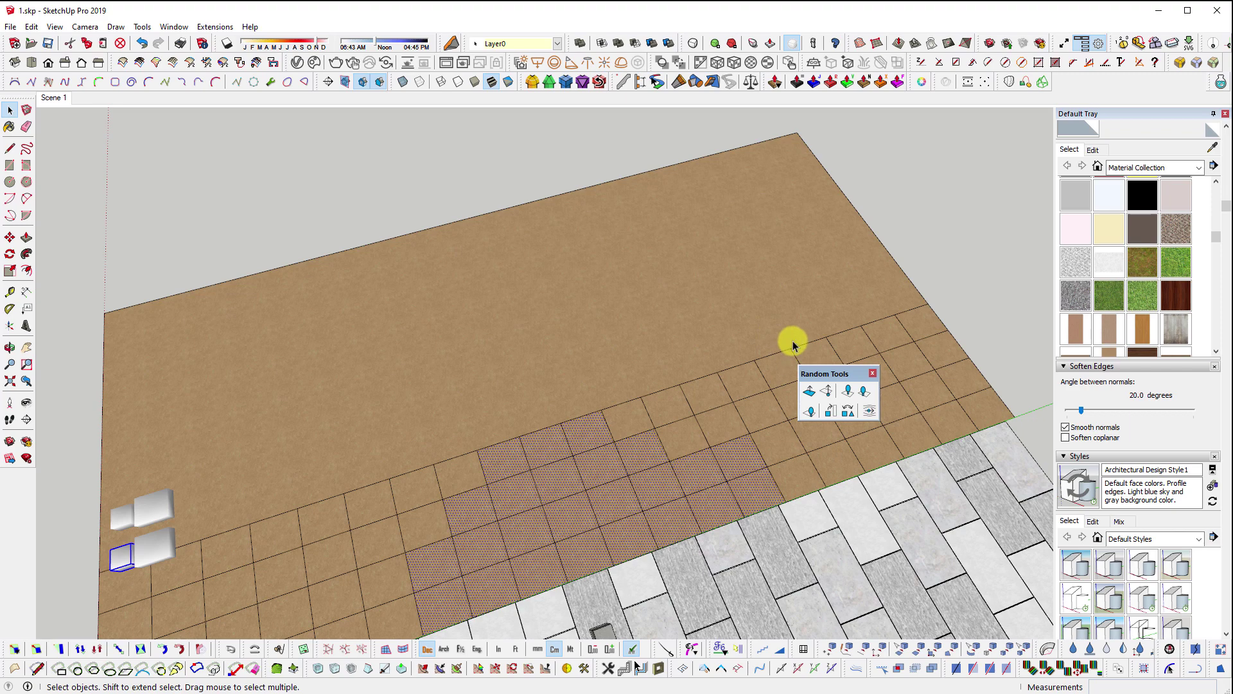
scroll(876, 523, down, 3)
scroll(763, 523, up, 5)
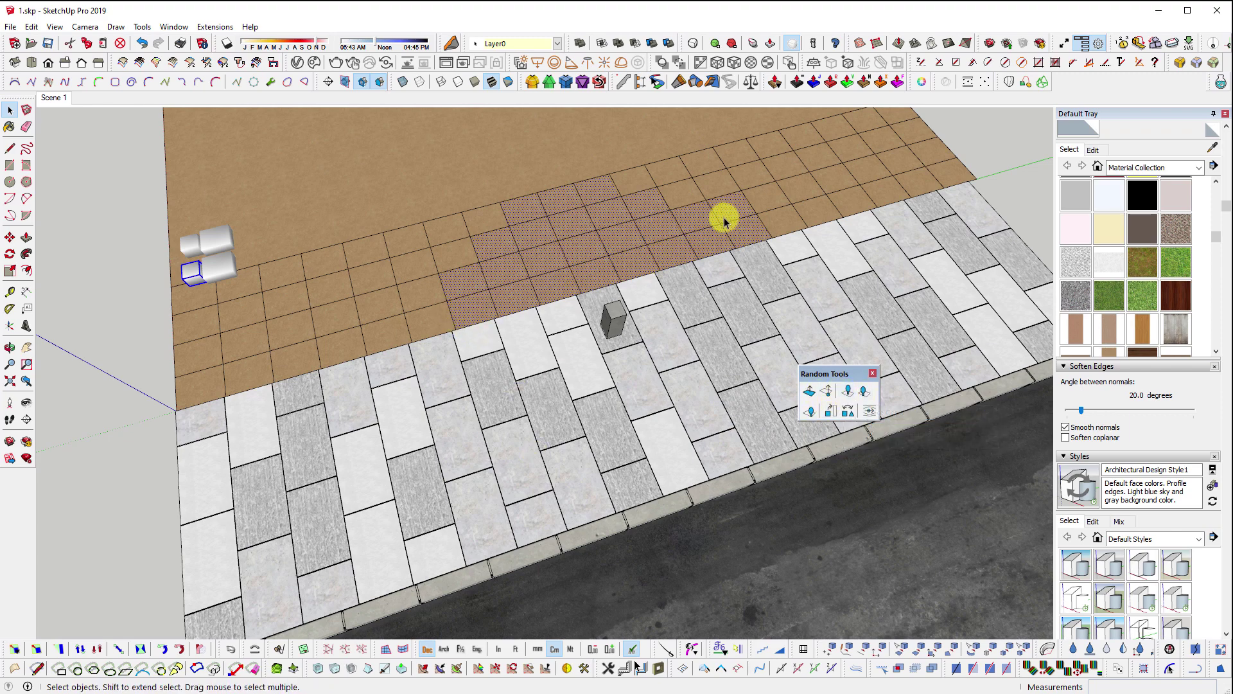
middle_drag(562, 207, 585, 439)
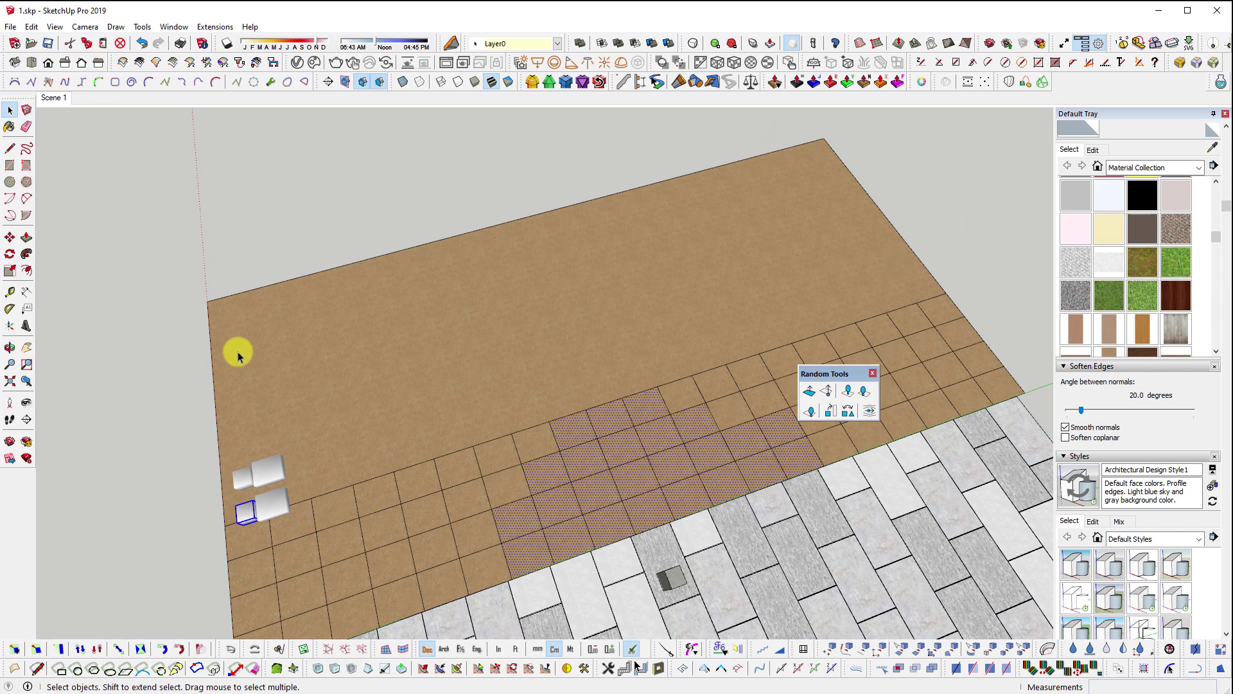
middle_drag(190, 479, 558, 380)
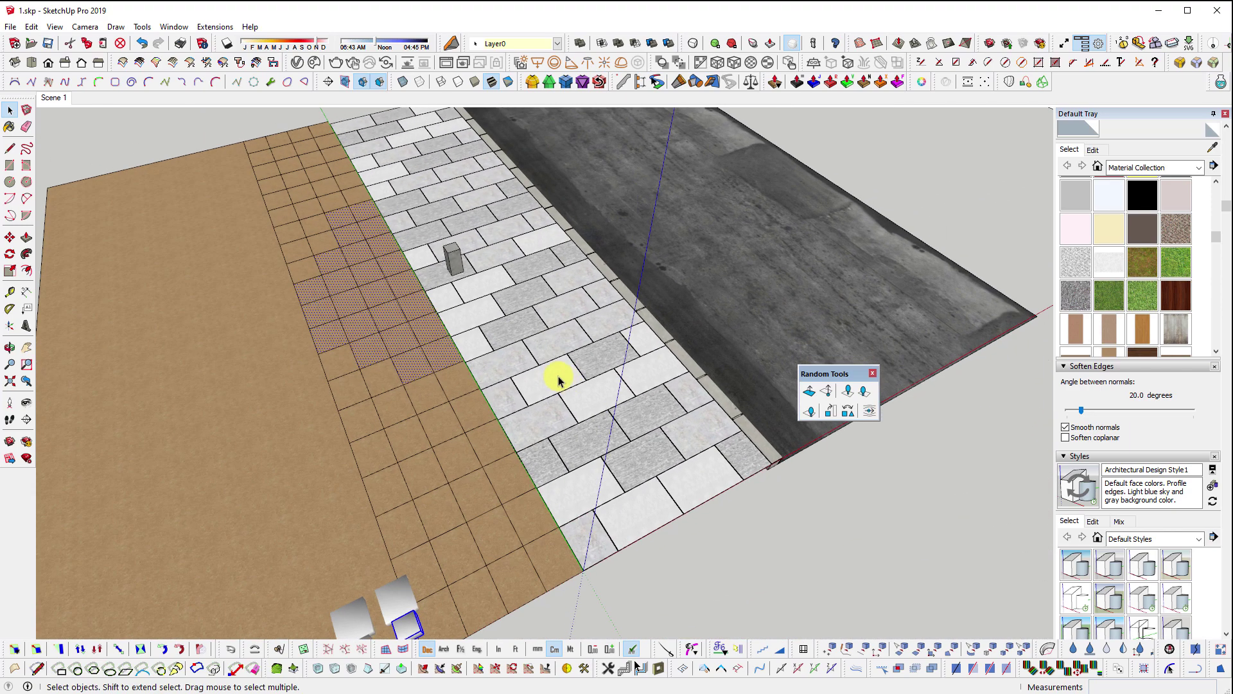
middle_drag(482, 501, 537, 511)
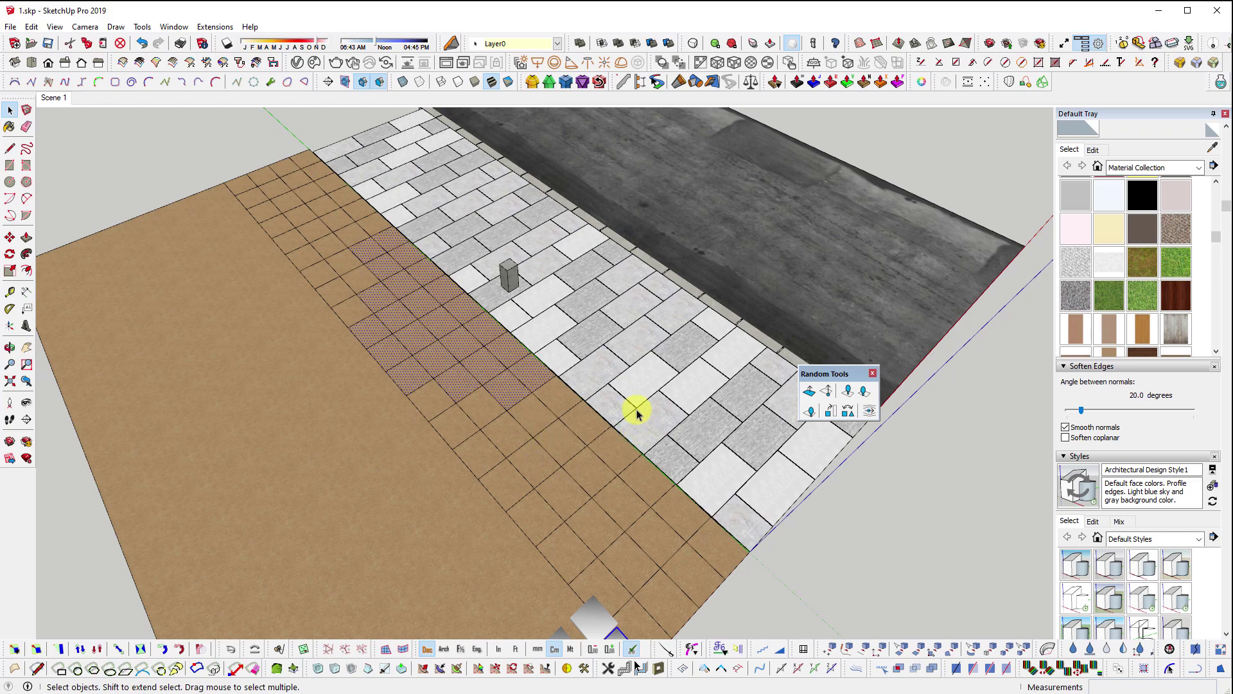
middle_drag(636, 414, 561, 340)
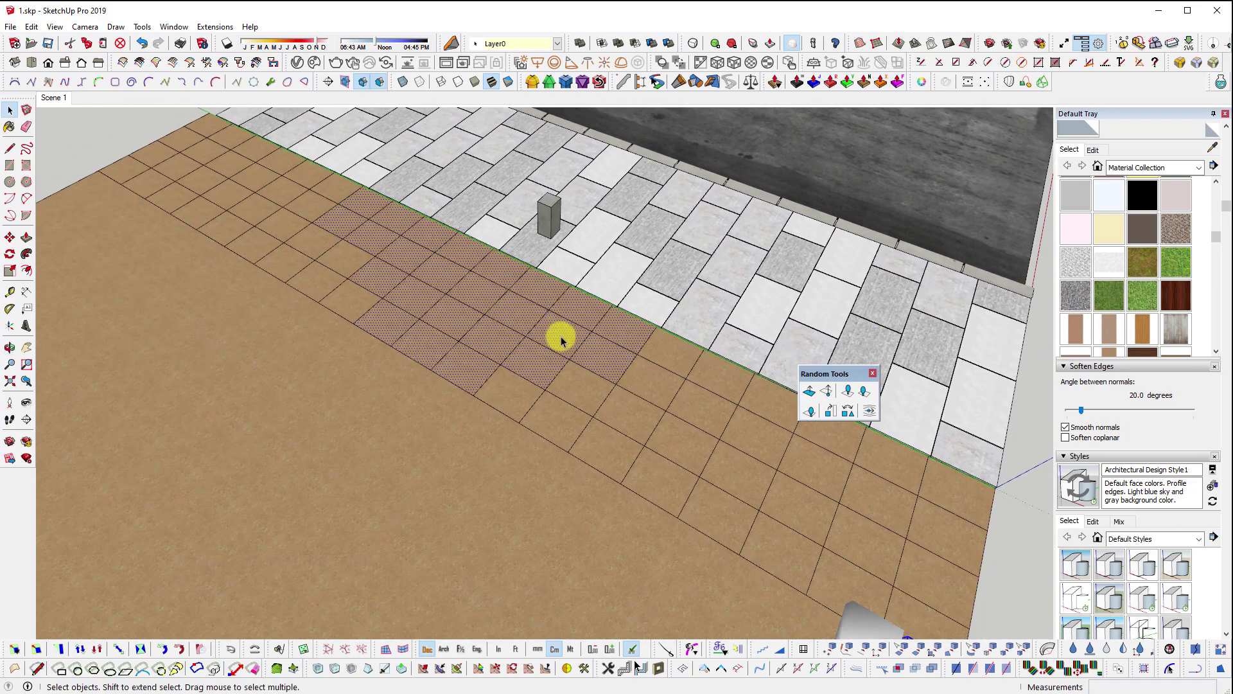
shift+middle_drag(655, 437, 600, 407)
- Scatter the small grass box randomly over the selected faces, with at most 40 copies per face, 360 degrees rotation and .25 scale variation
click(828, 393)
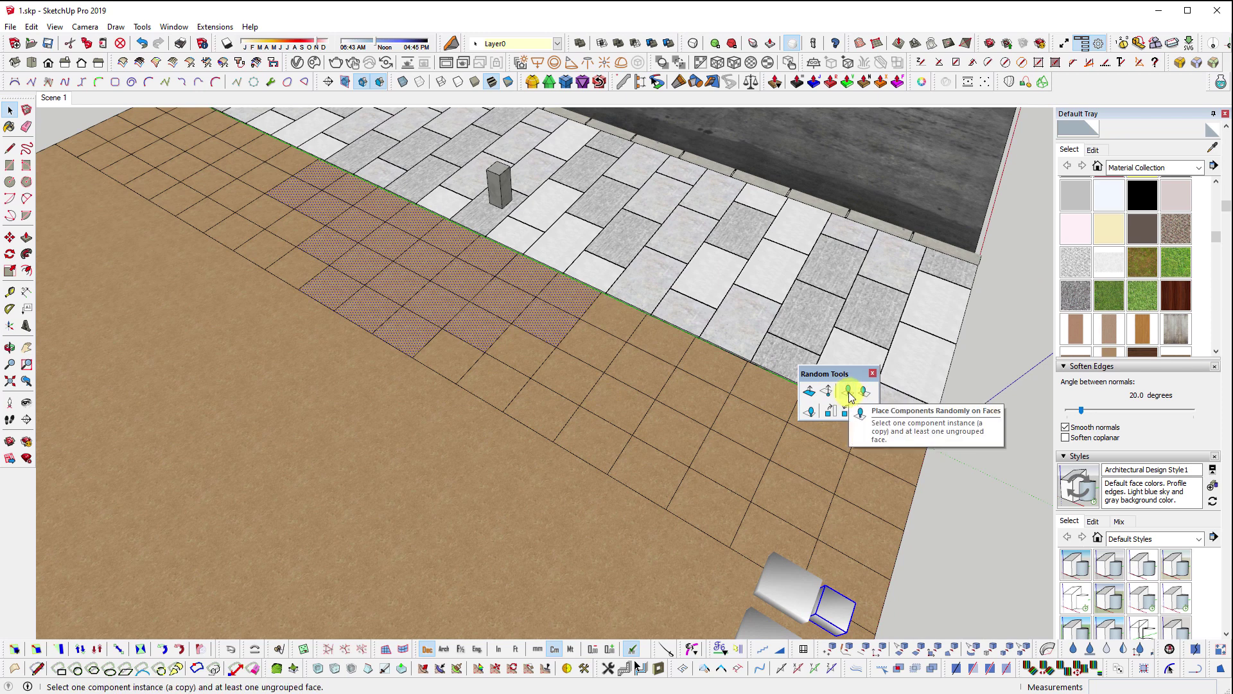
shift+middle_drag(600, 441, 573, 424)
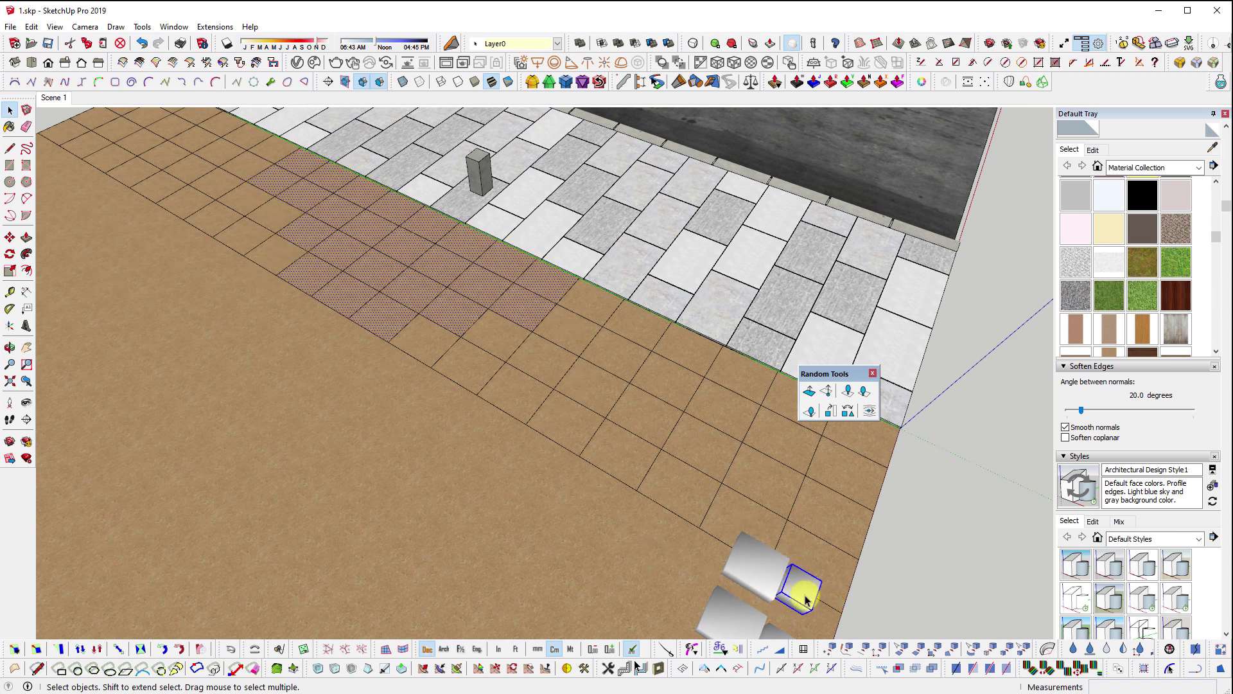
scroll(578, 334, up, 5)
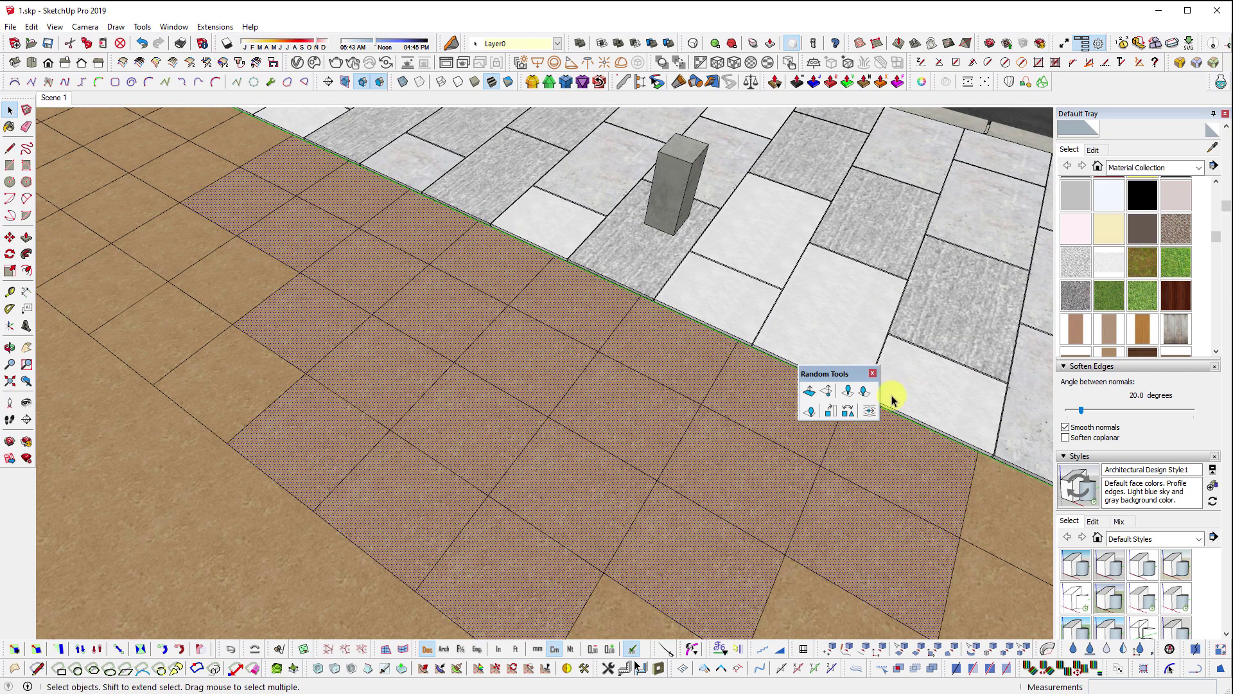
click(850, 392)
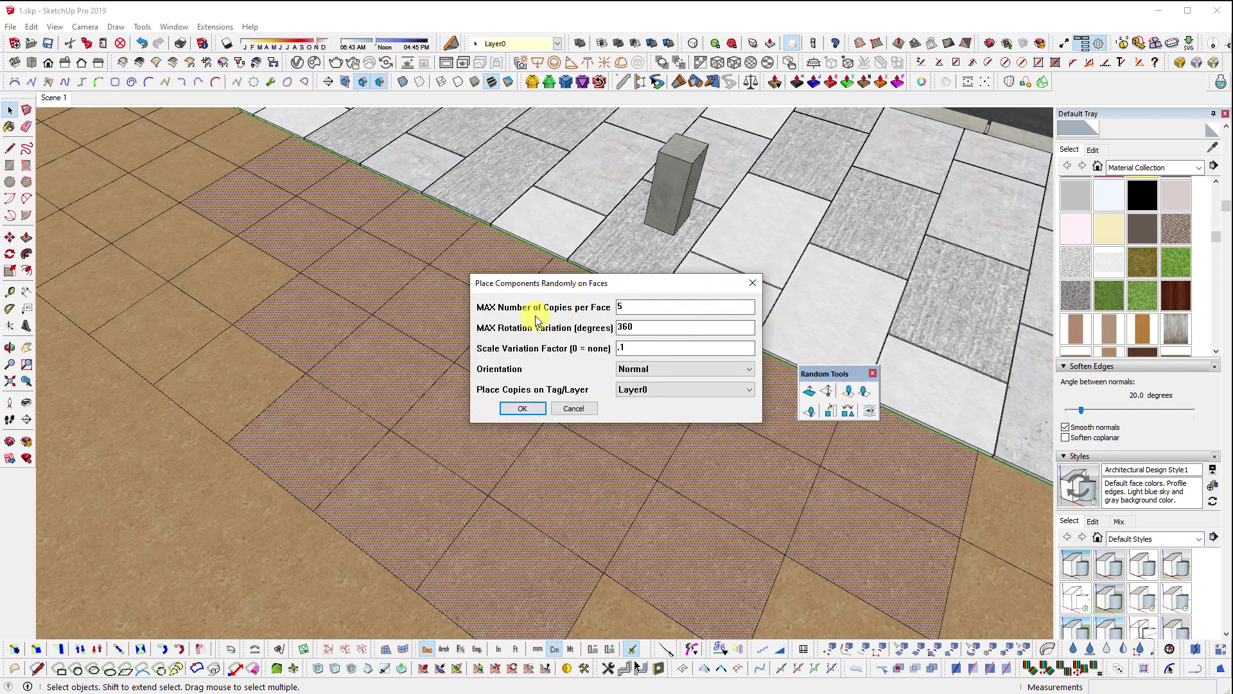
double_click(645, 308)
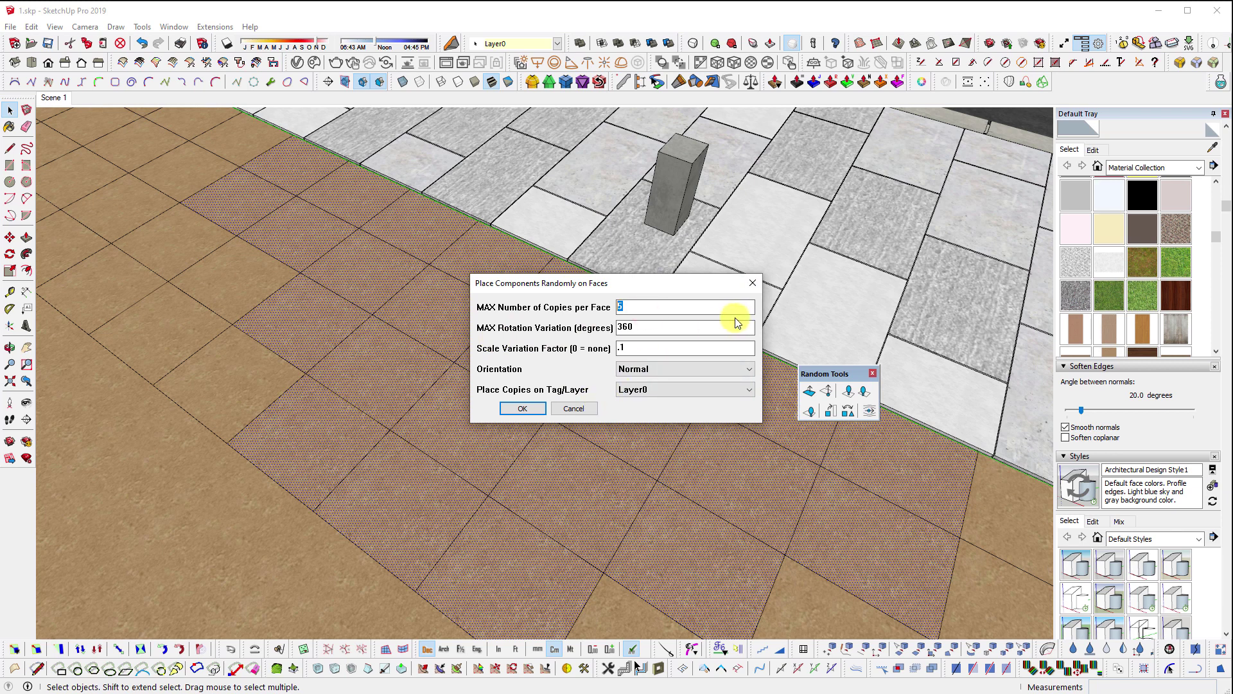
double_click(630, 327)
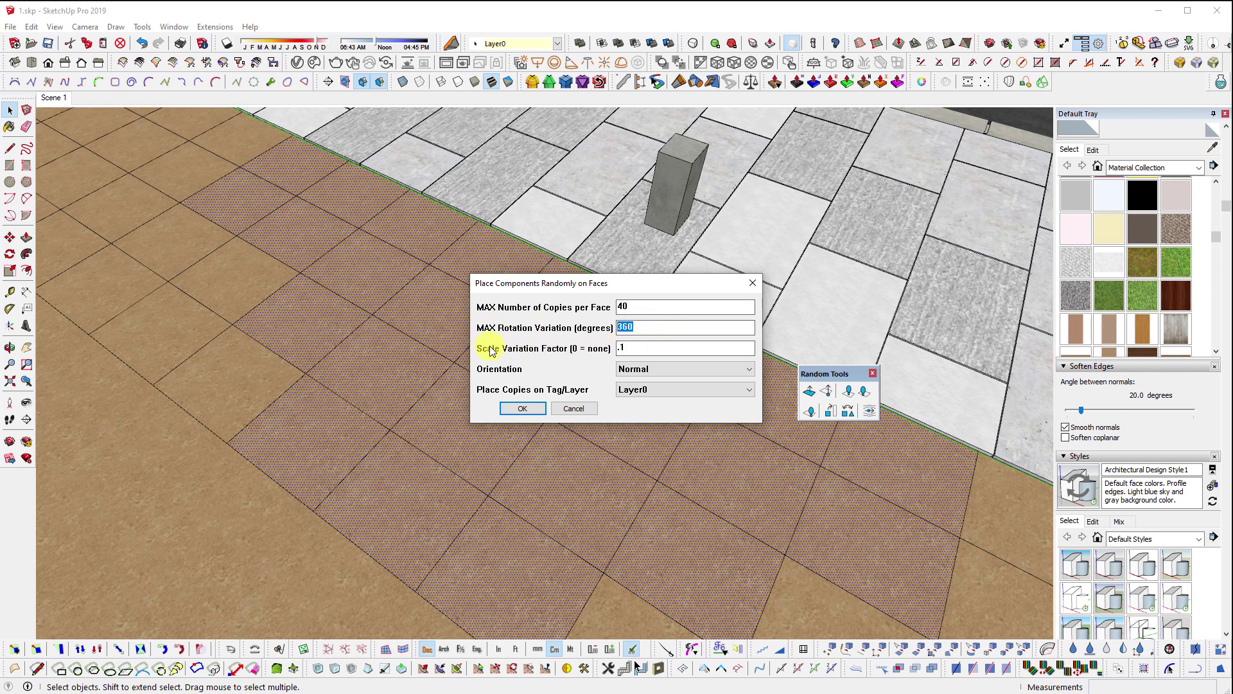
double_click(651, 347)
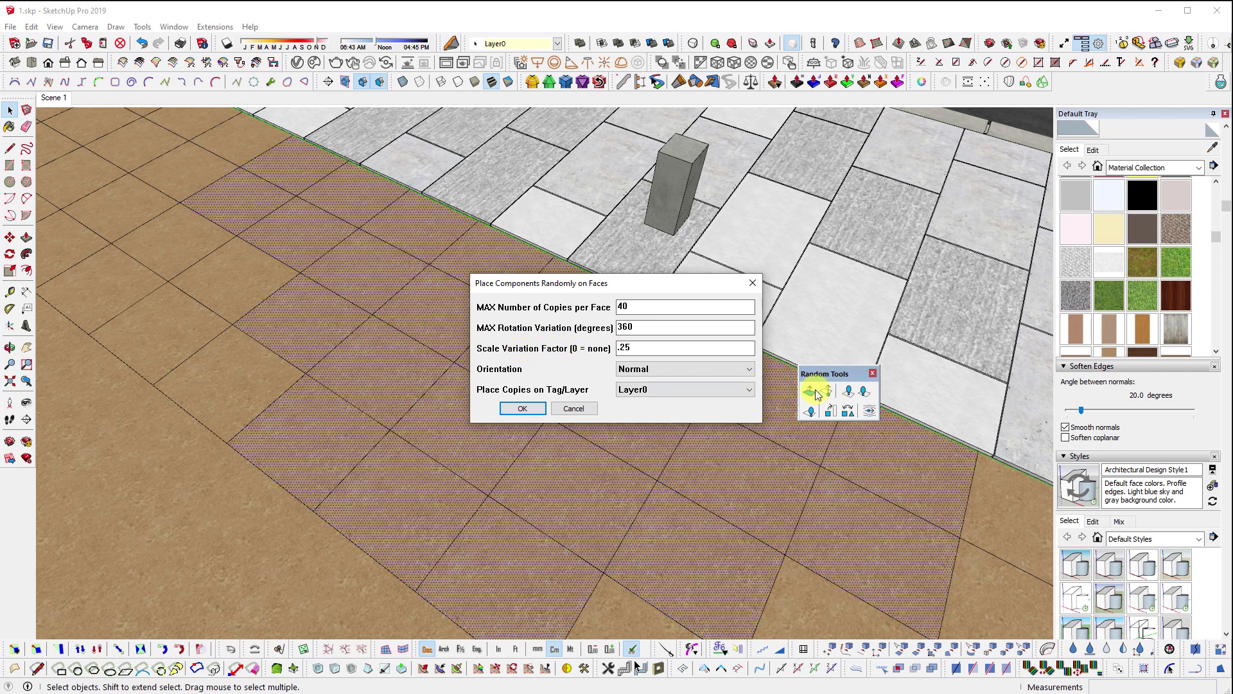
click(521, 409)
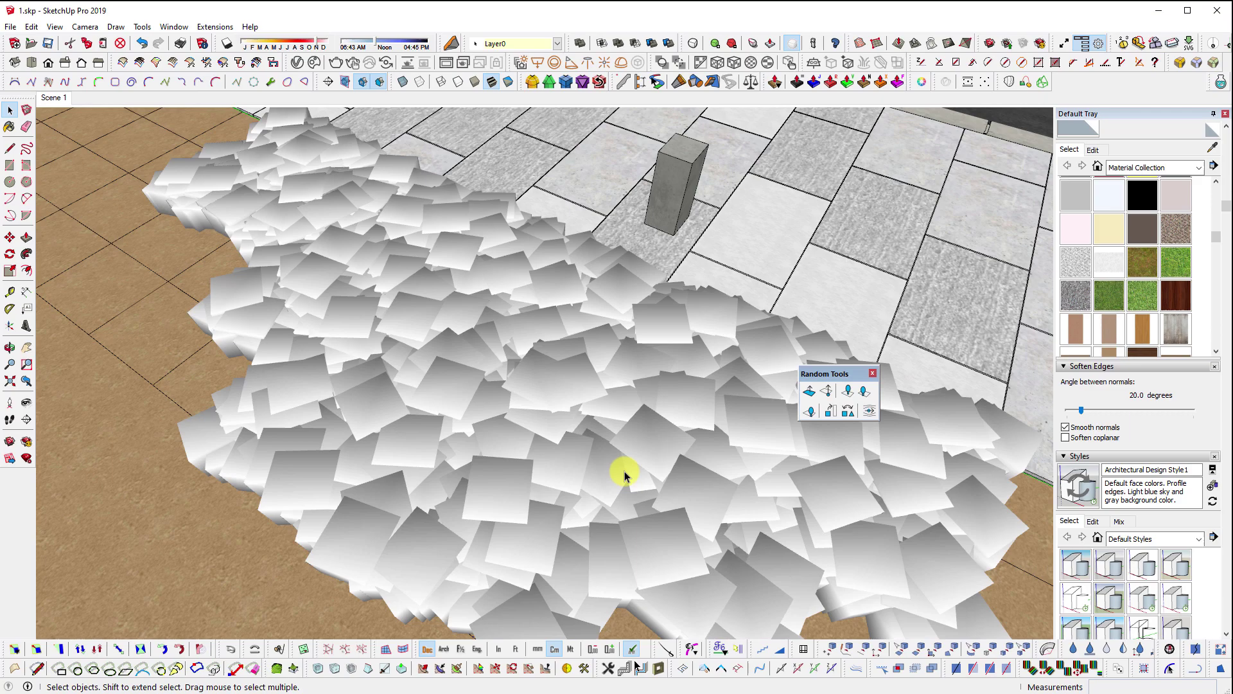
- Return to the Scene 1 view, turn the shadows off and update the scene
middle_drag(627, 473, 542, 330)
scroll(468, 289, up, 3)
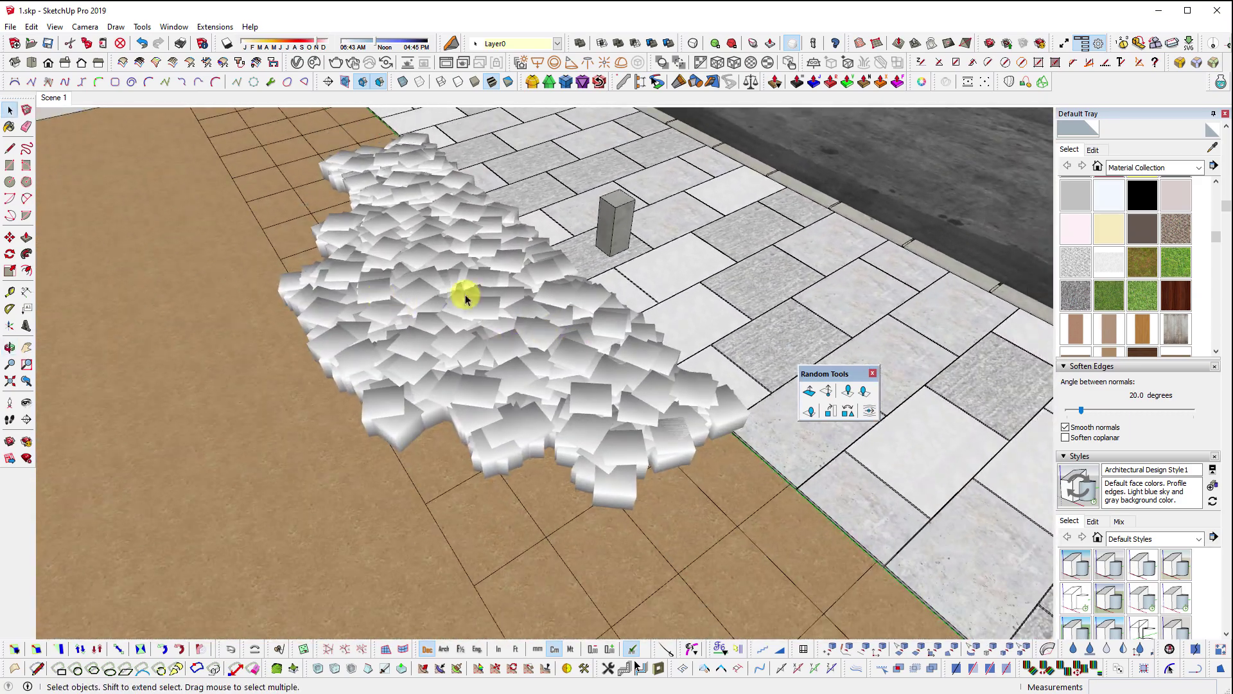
click(53, 98)
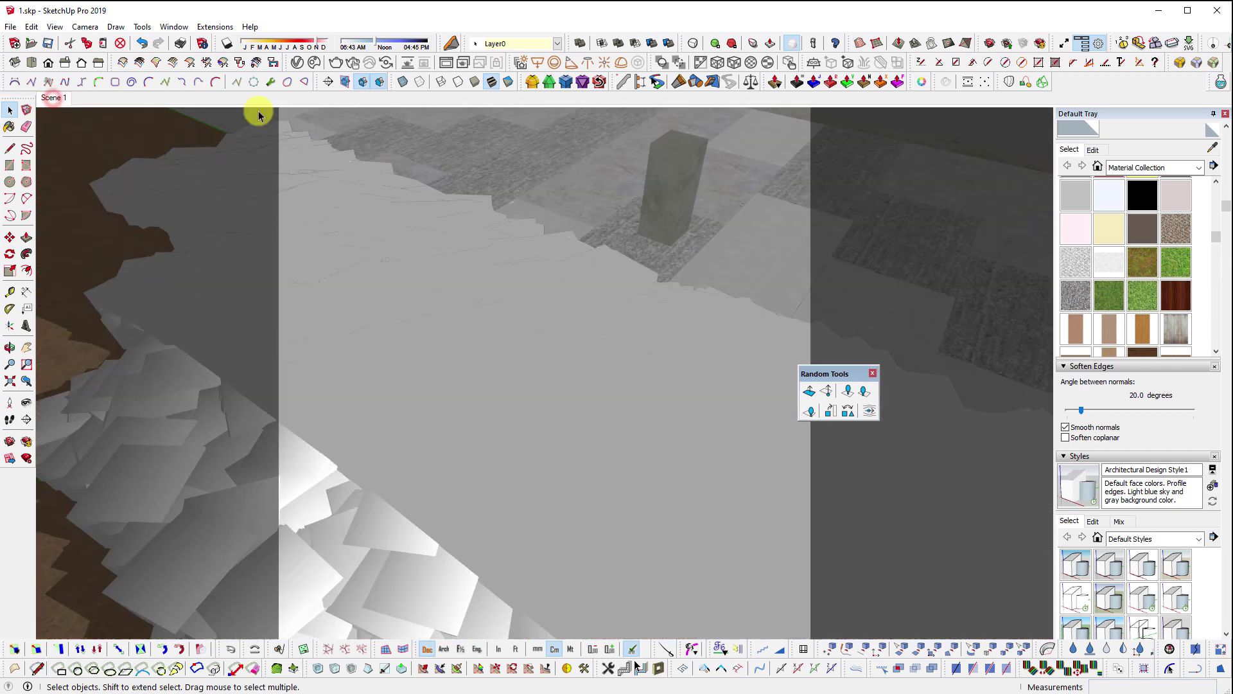
click(228, 43)
right_click(52, 98)
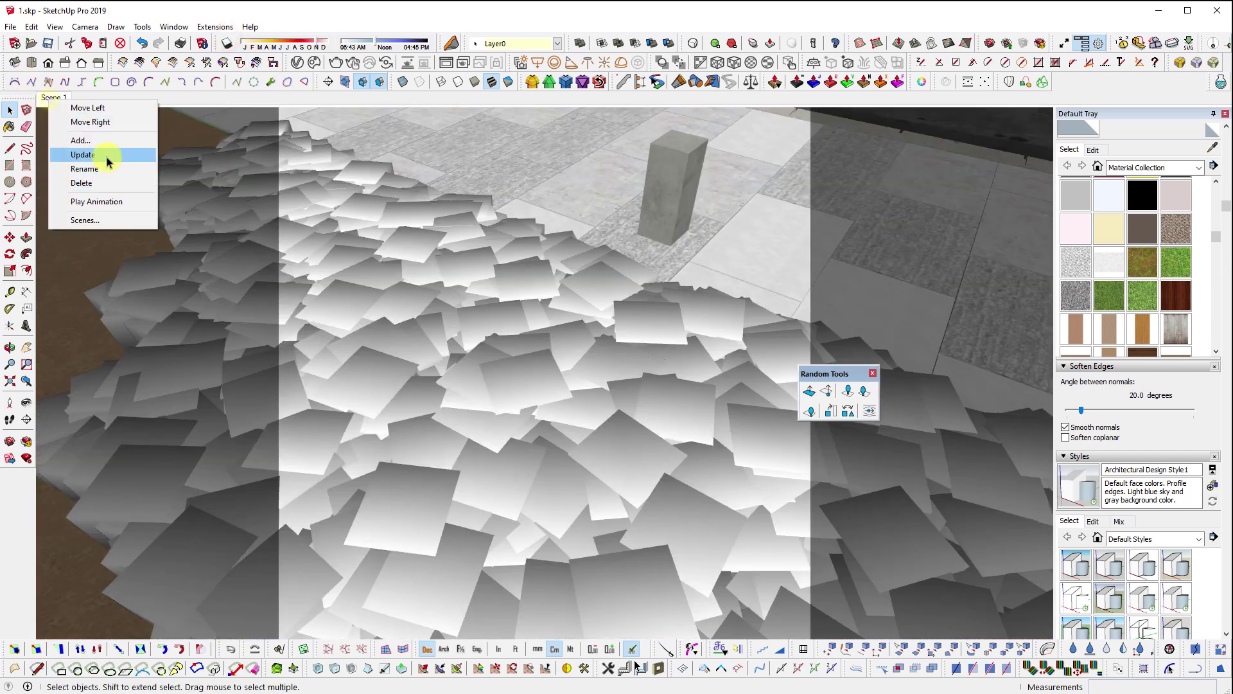
click(106, 157)
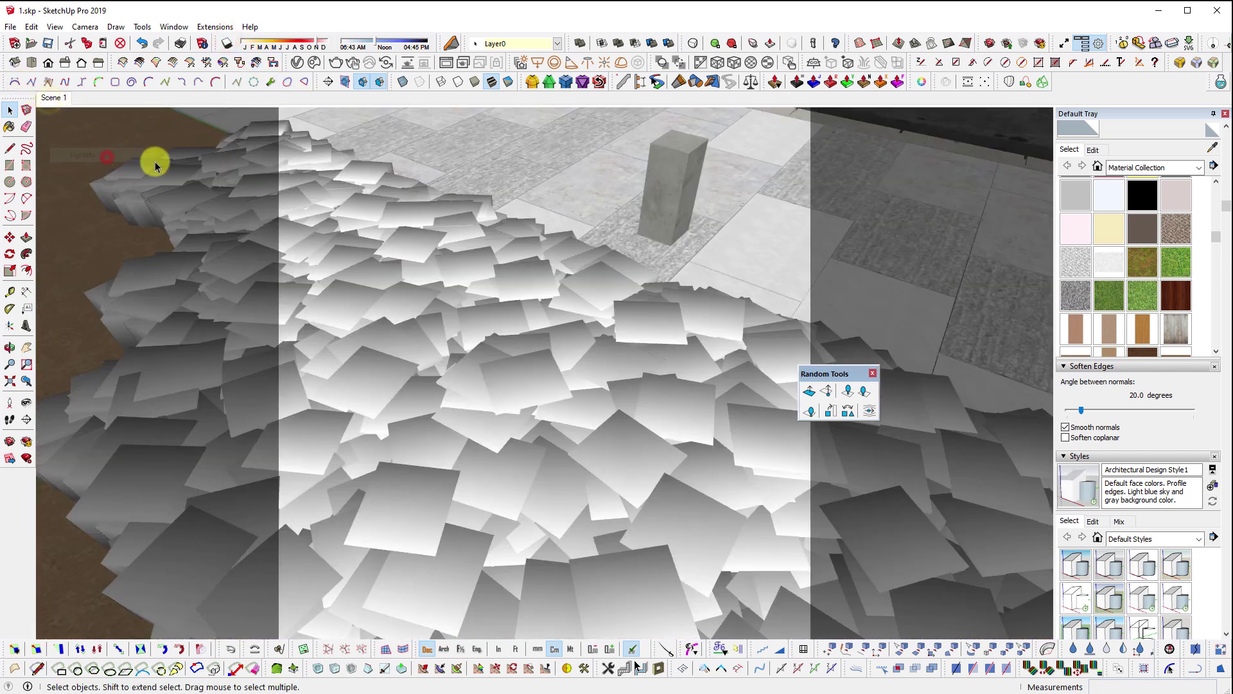
- Render the scattered grass with V-Ray, stop the render and close the frame buffer
click(354, 64)
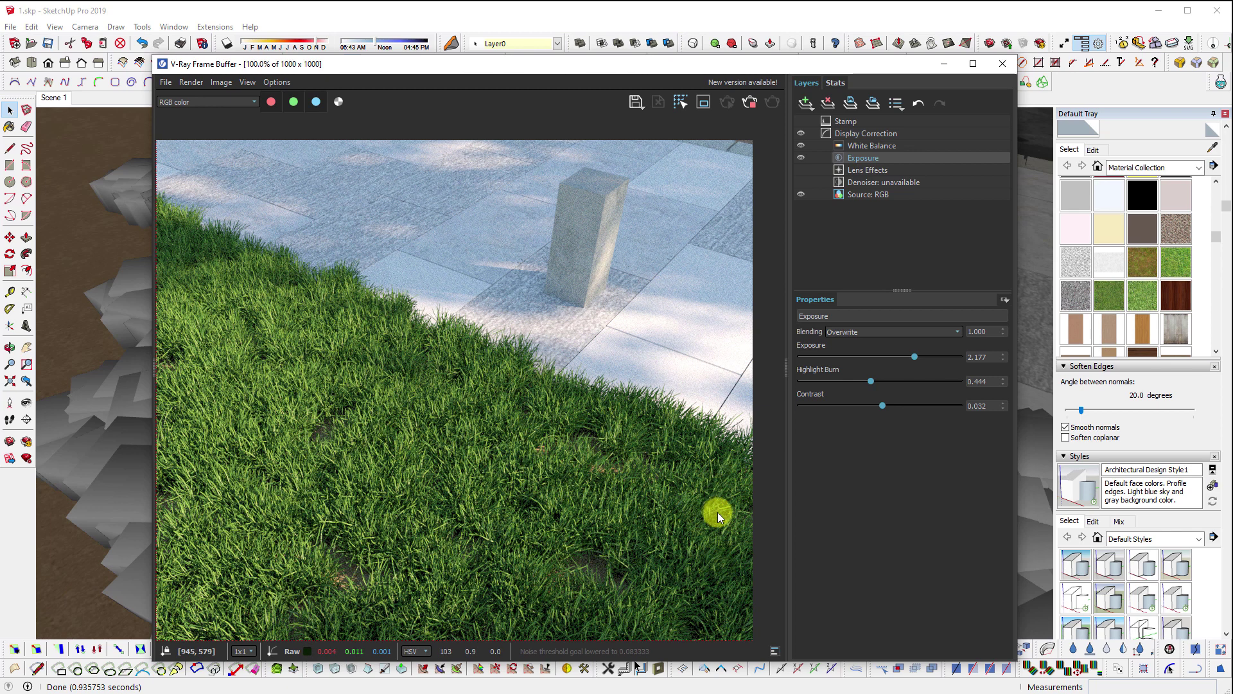
click(750, 102)
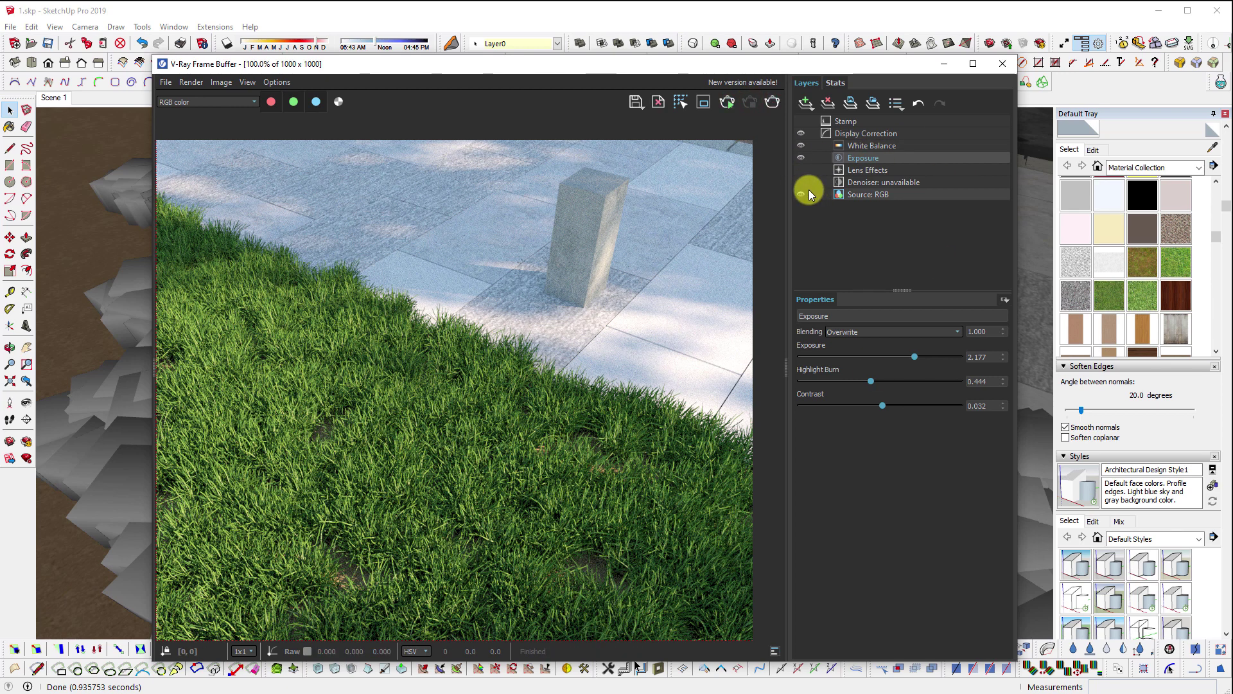
click(1004, 67)
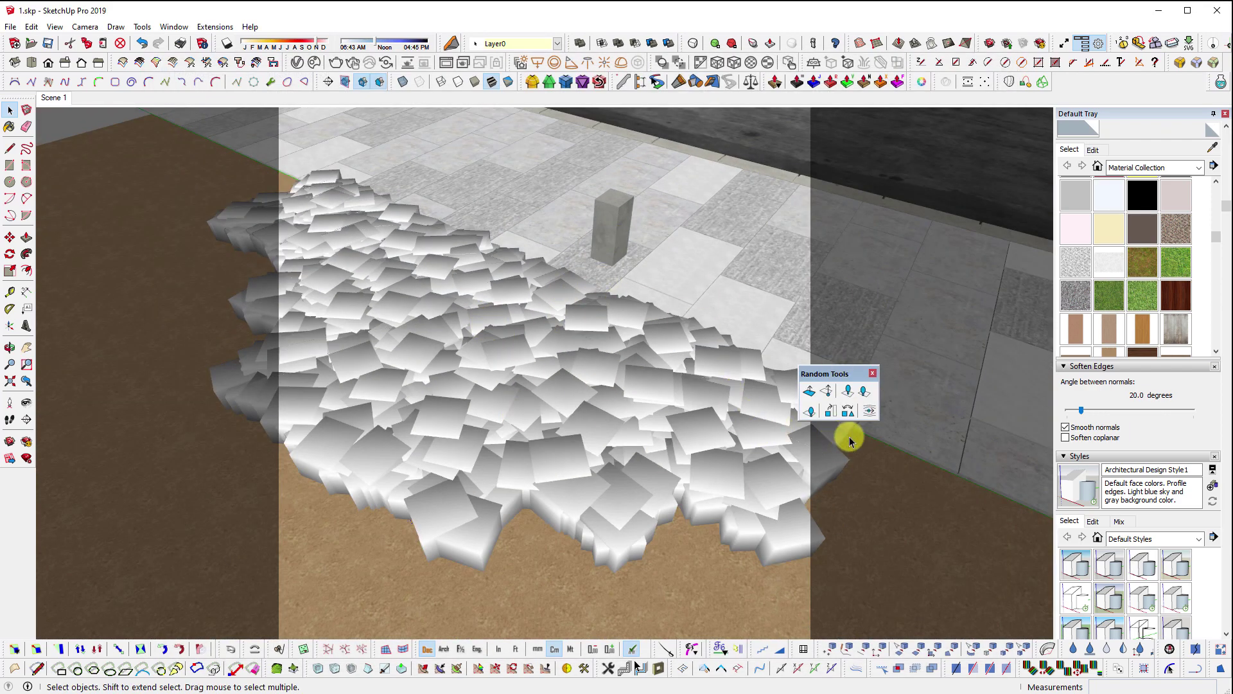
- Delete the group of scattered grass boxes and undo the deletion
middle_drag(634, 366, 490, 366)
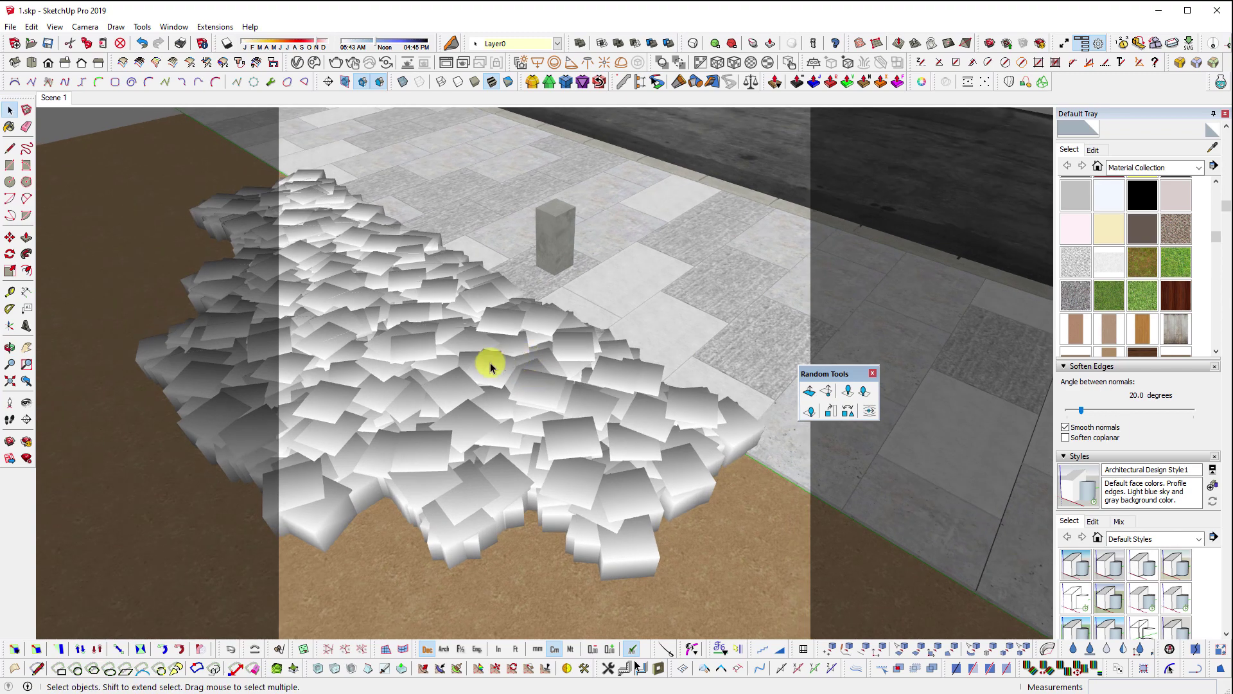
double_click(491, 366)
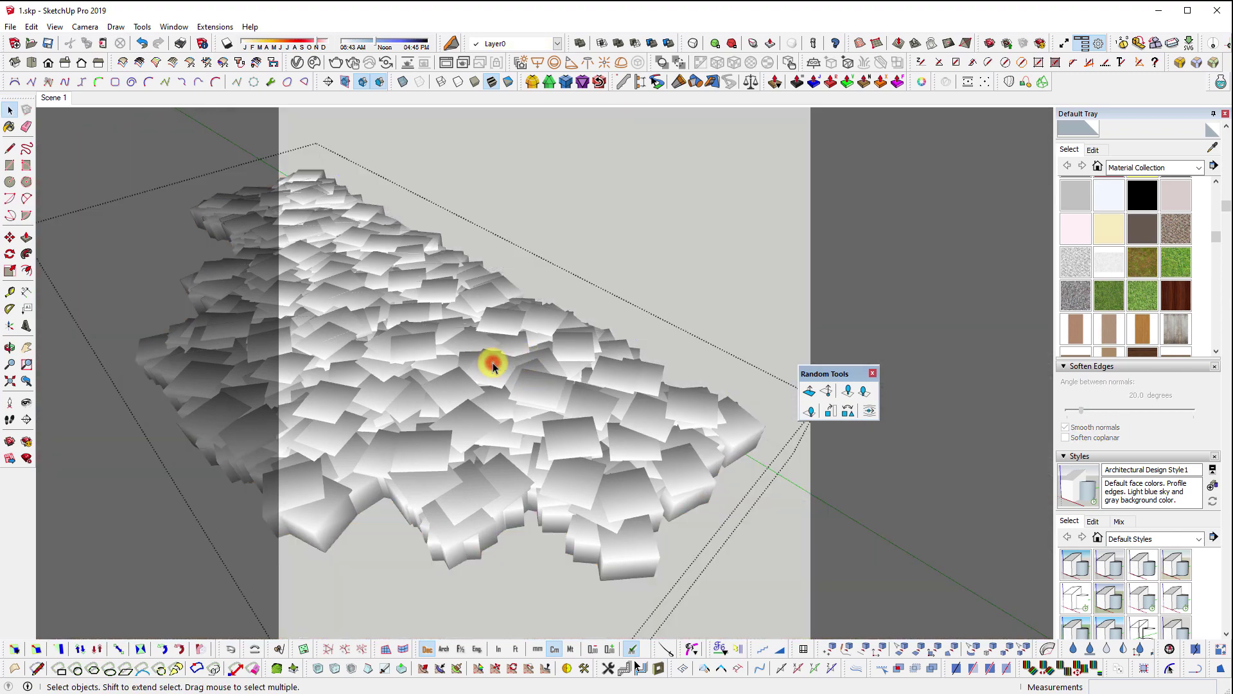
key(Escape)
key(Delete)
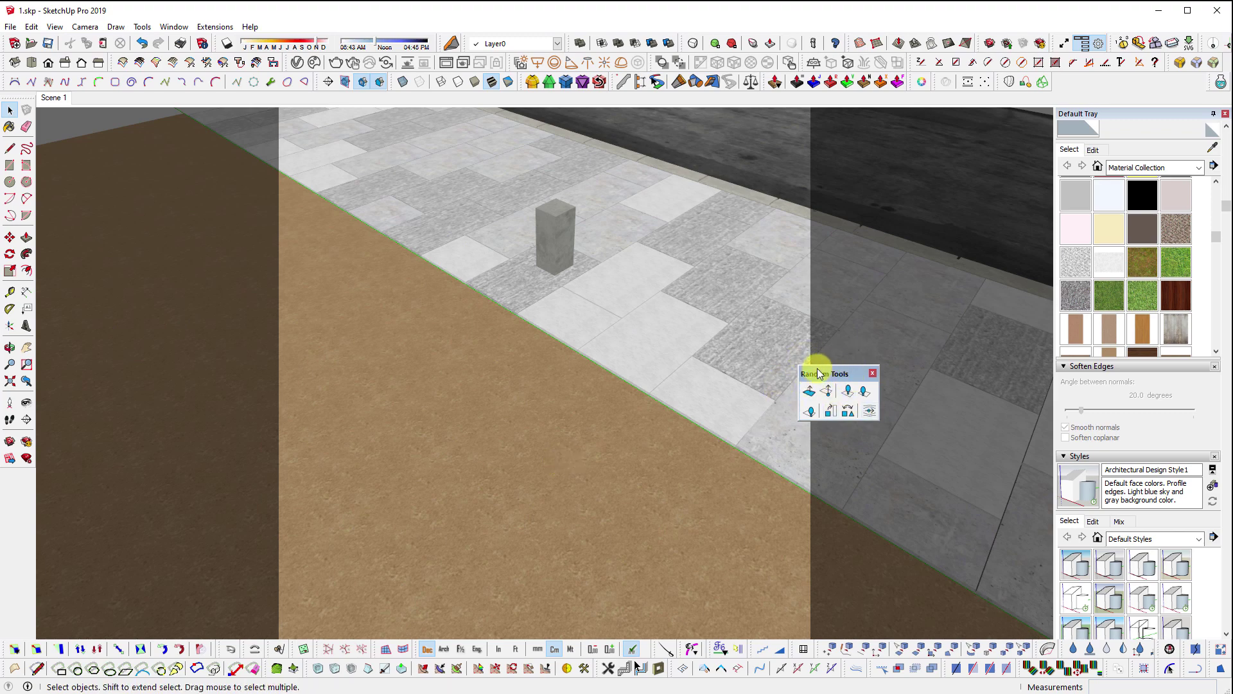
key(ctrl+z)
- Select all boxes inside the scattered grass group and set Scale and Rotate Randomly to scale about Comp. Base
shift+middle_drag(476, 447, 581, 464)
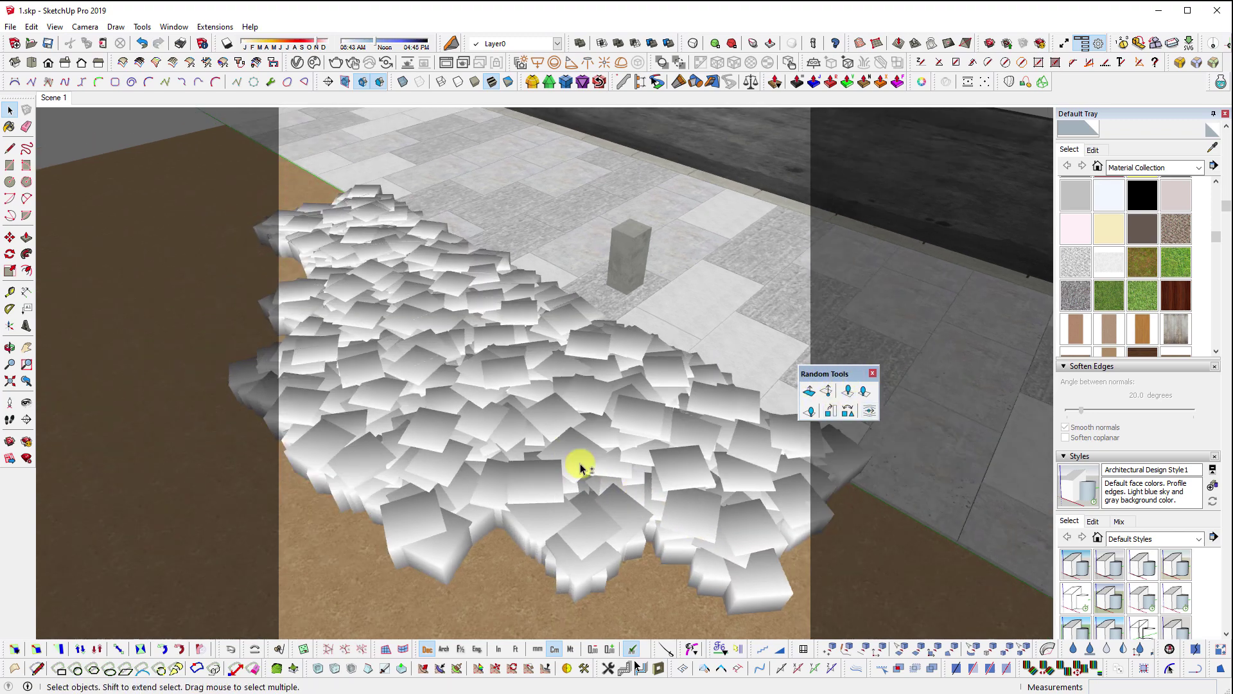
double_click(554, 432)
key(ctrl+a)
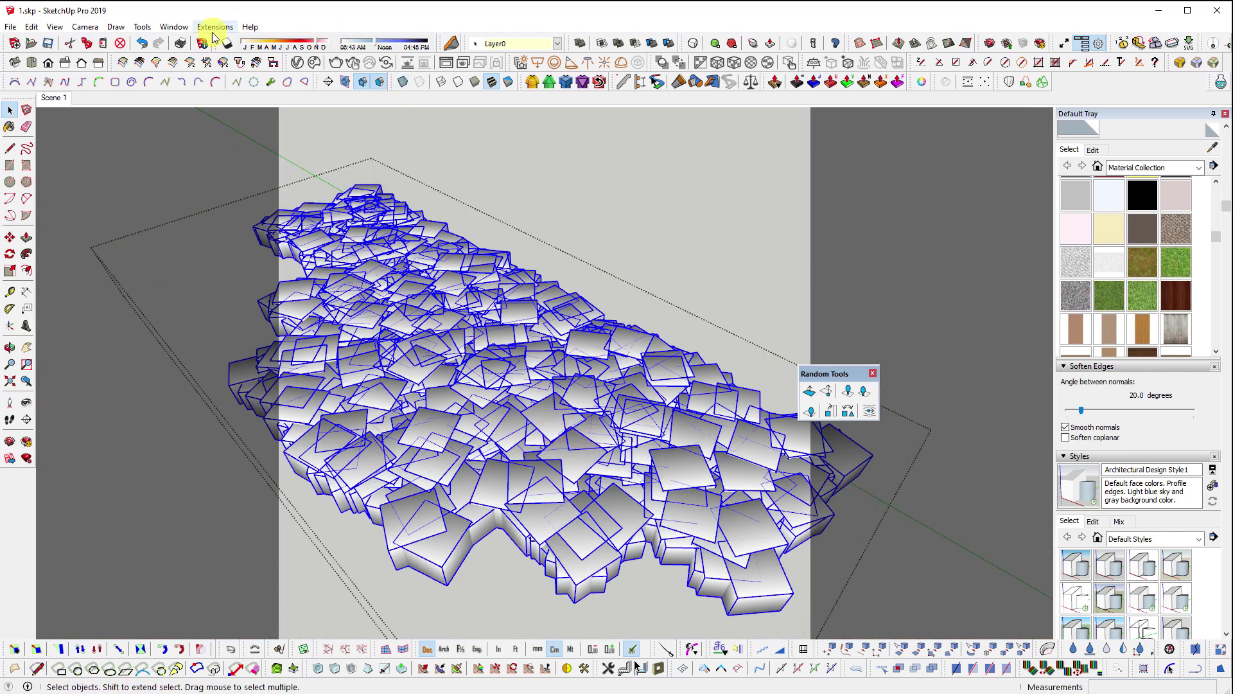
click(212, 27)
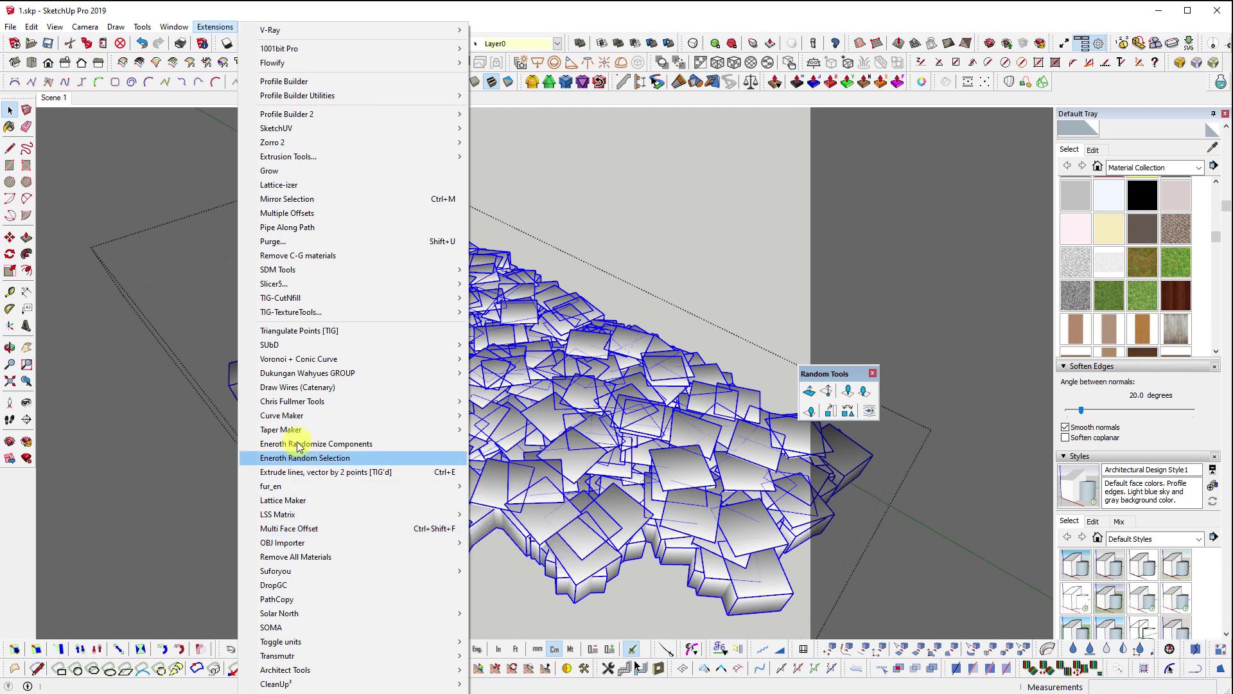
mouse_move(315, 410)
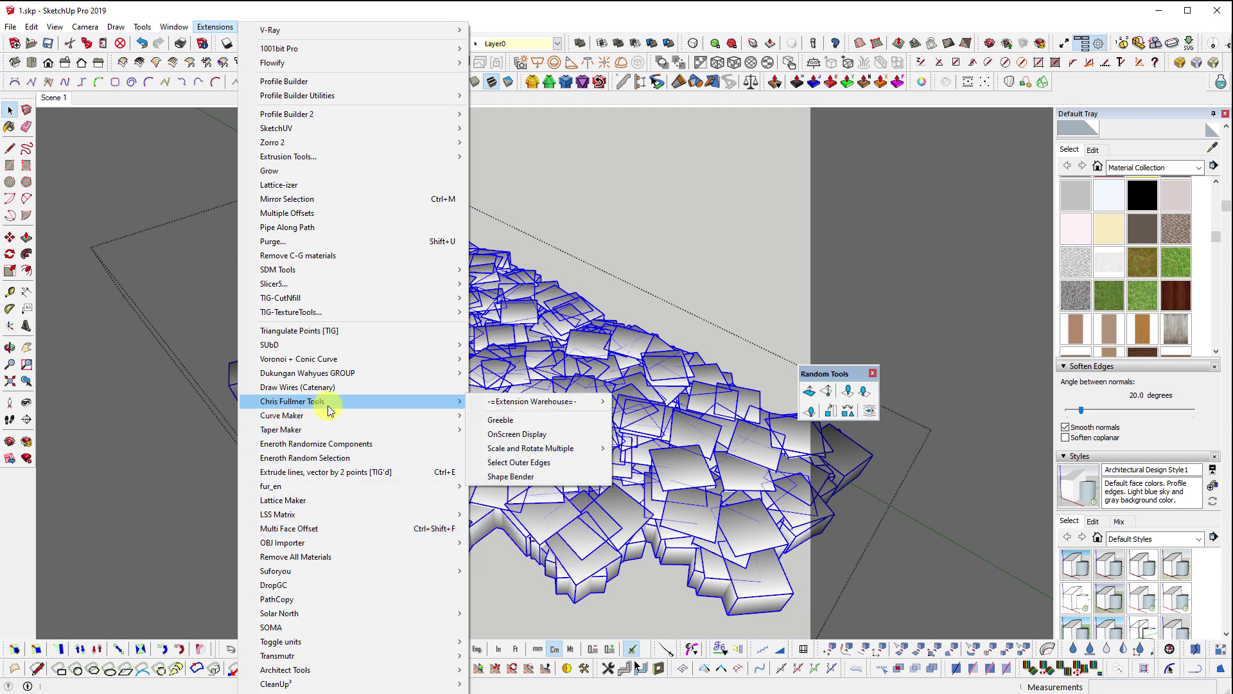
mouse_move(554, 453)
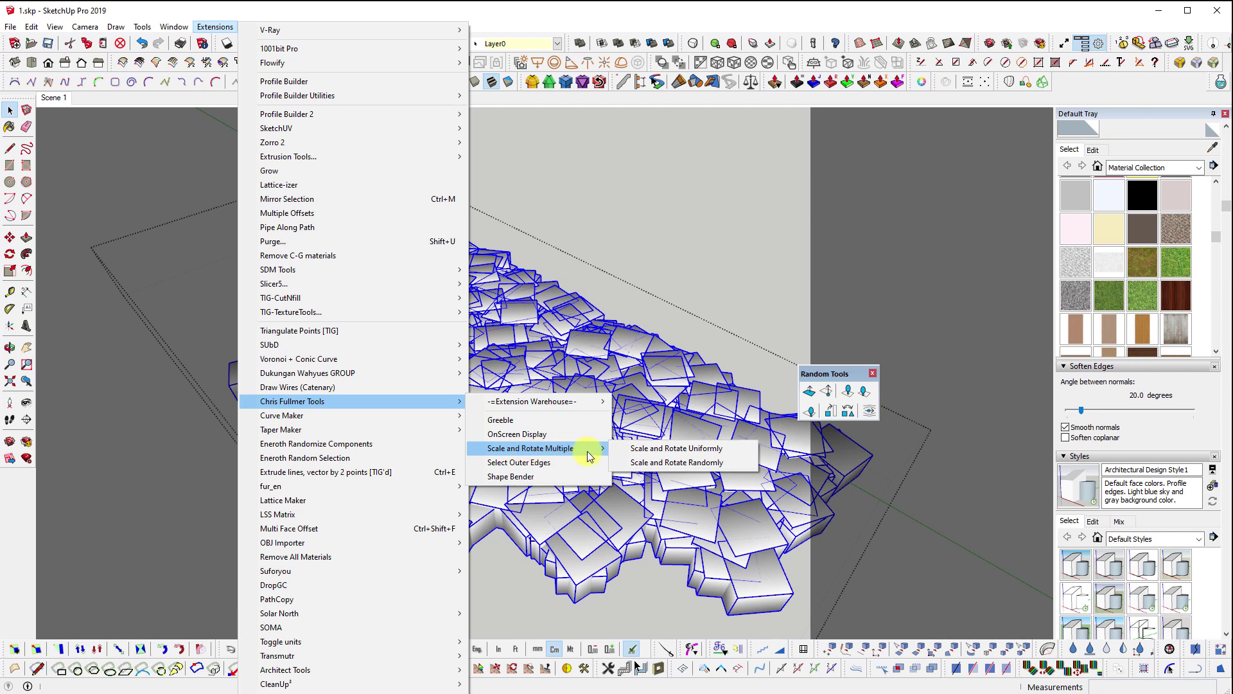
click(700, 463)
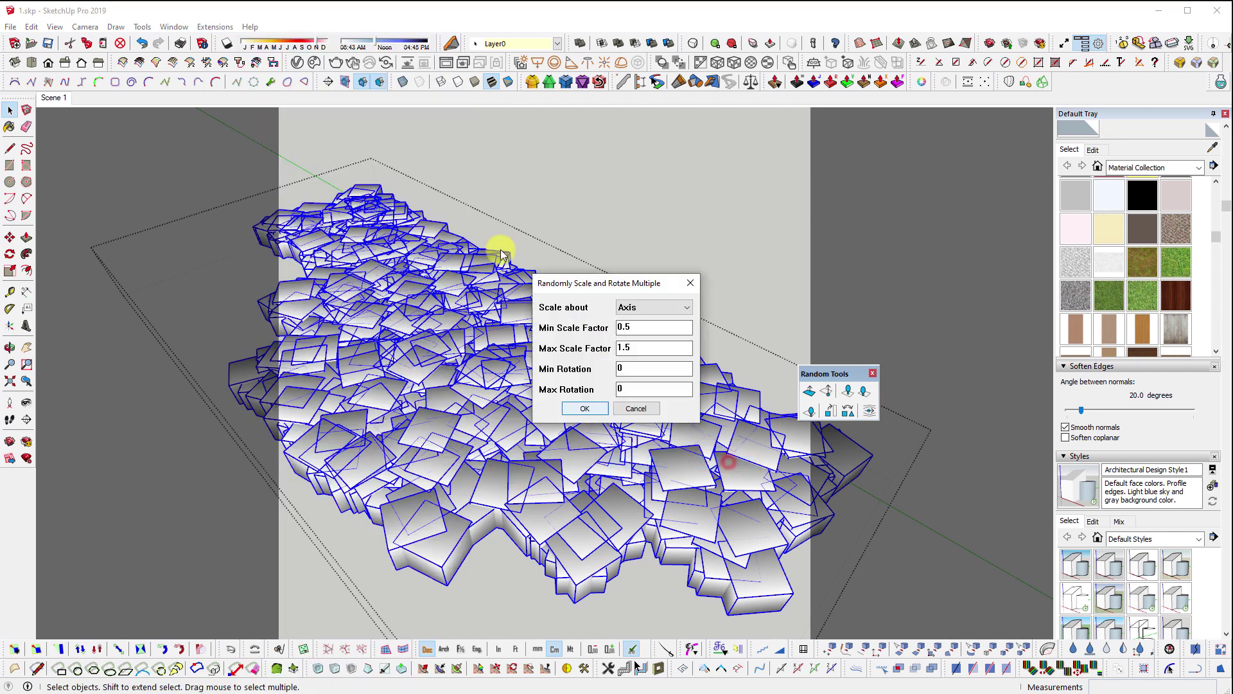
click(643, 308)
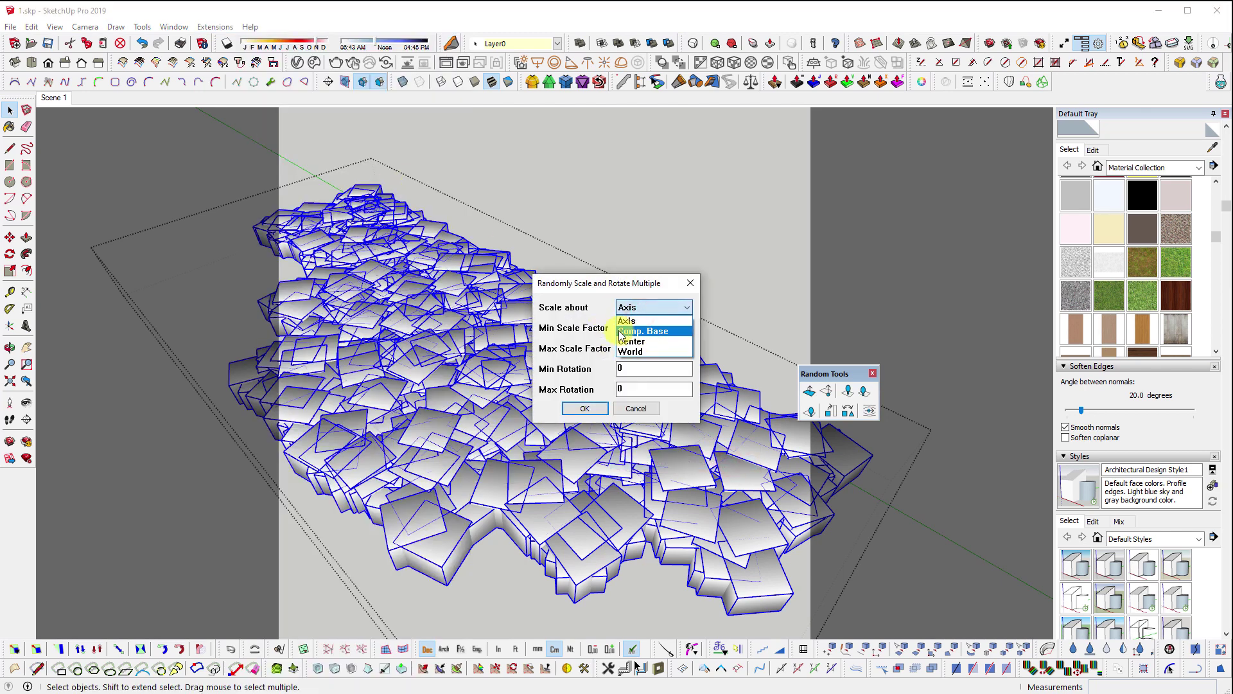
click(649, 331)
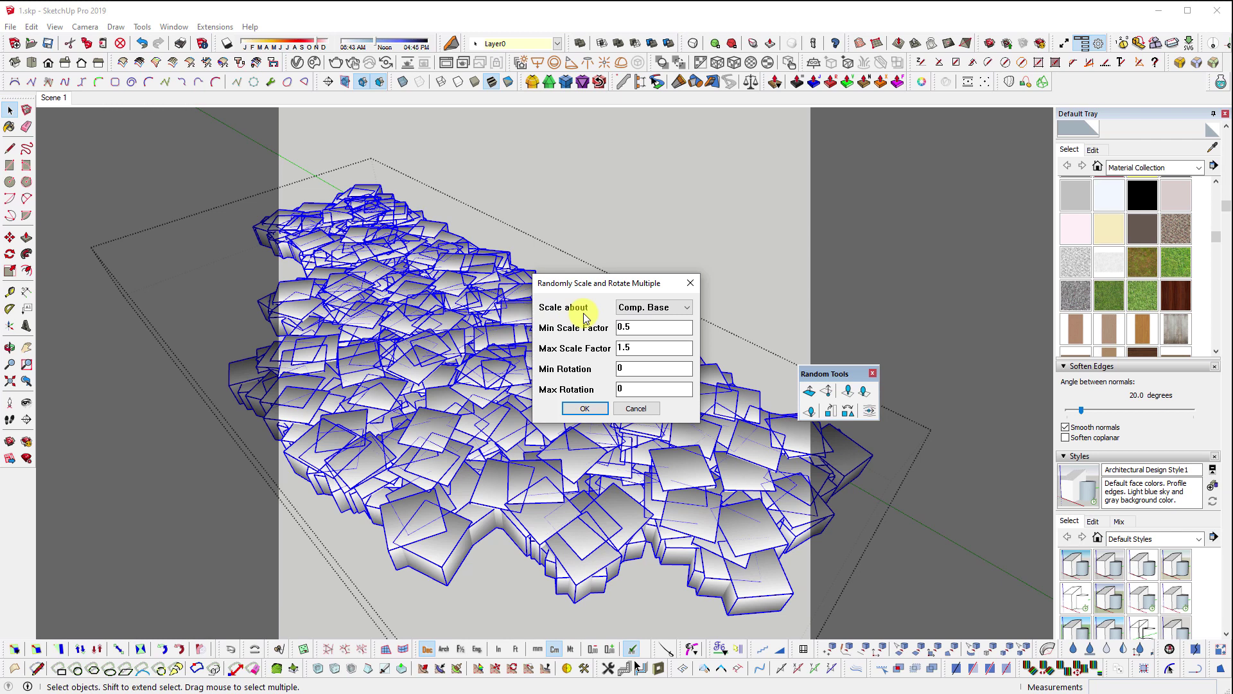
- Randomize the selected boxes with scale factors from .7 to 1 and rotation from 0 to 359 degrees
double_click(650, 327)
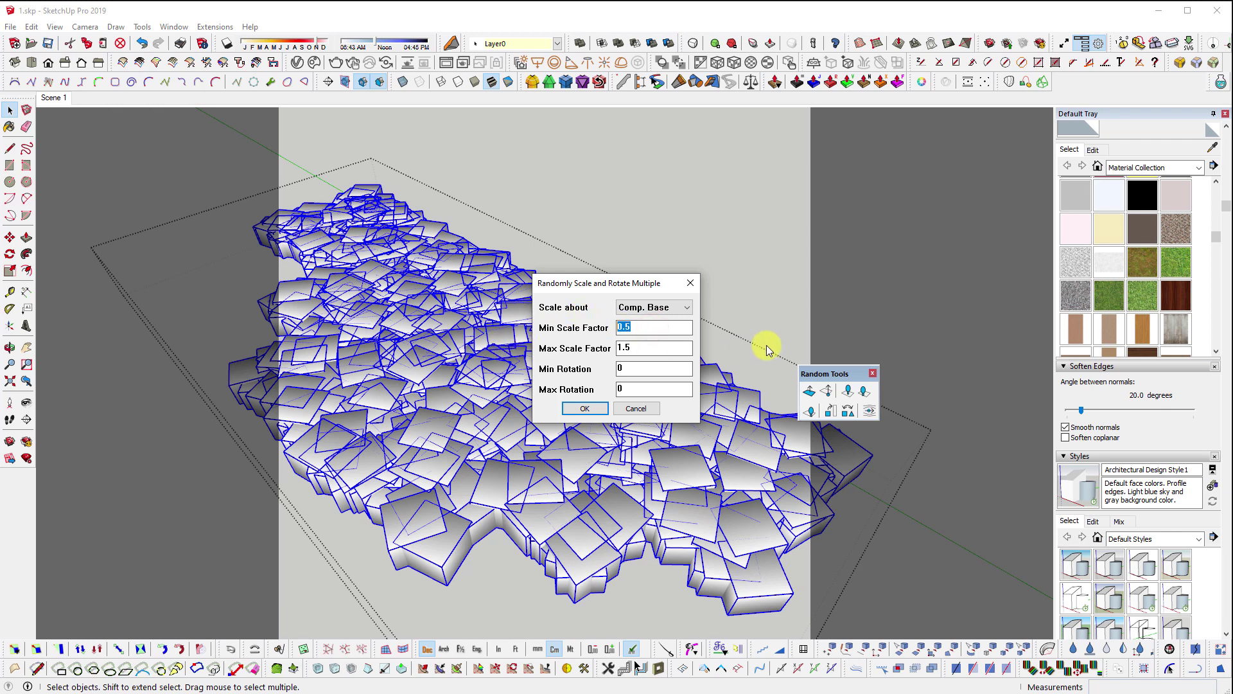
text(.7)
key(Tab)
text(1)
key(Tab)
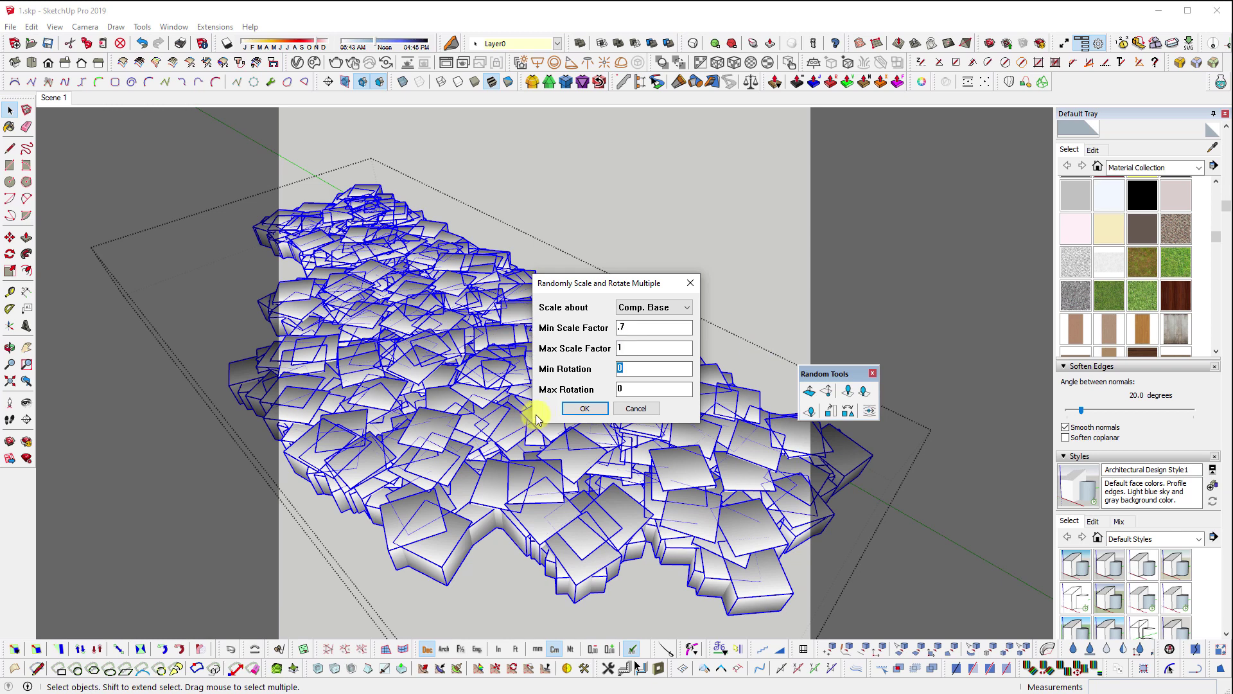
double_click(627, 389)
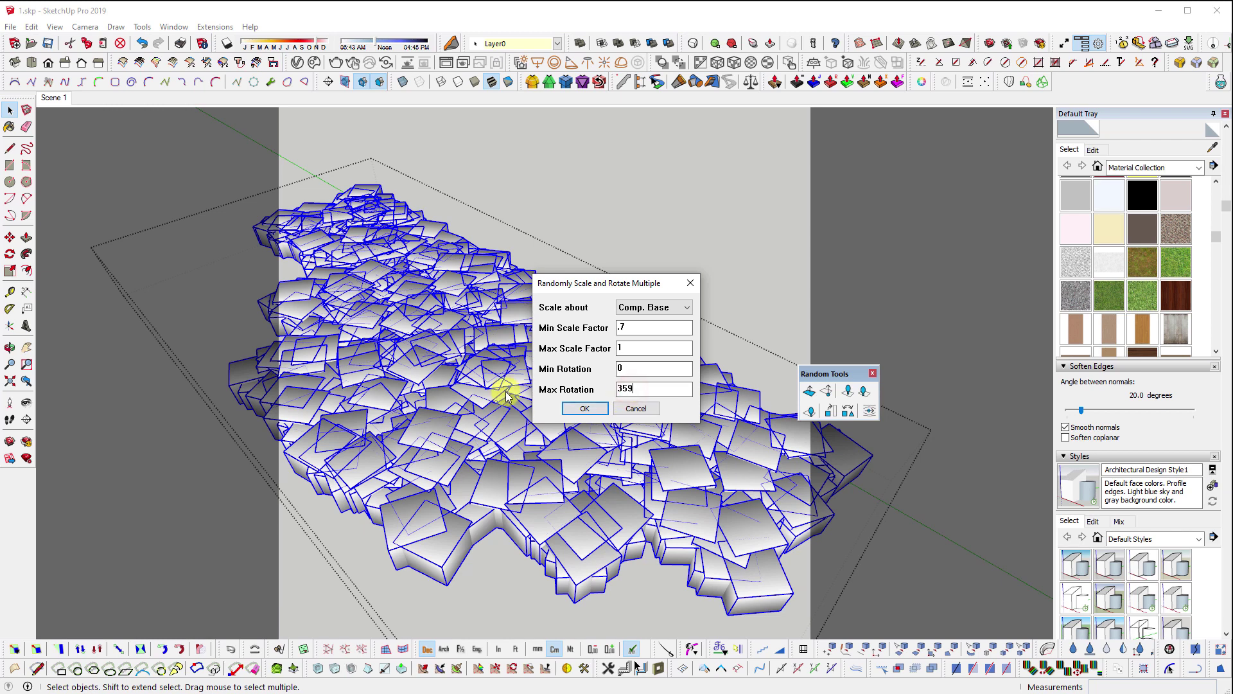
click(586, 411)
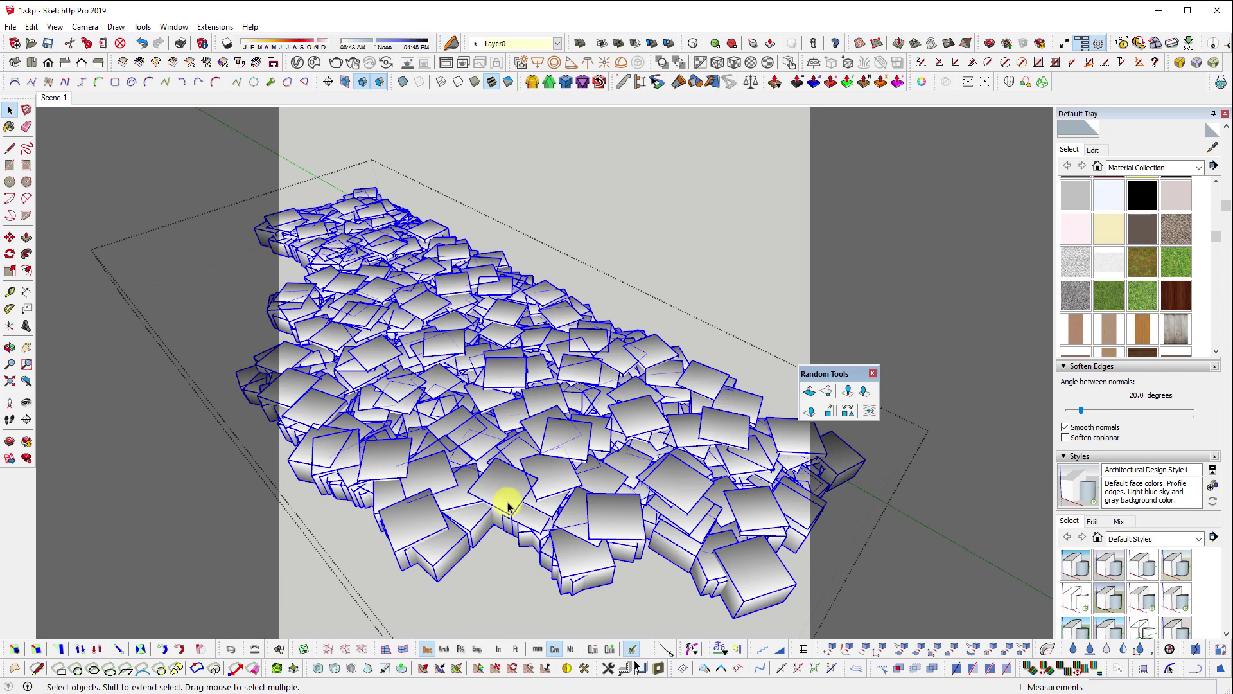
middle_drag(600, 514, 633, 352)
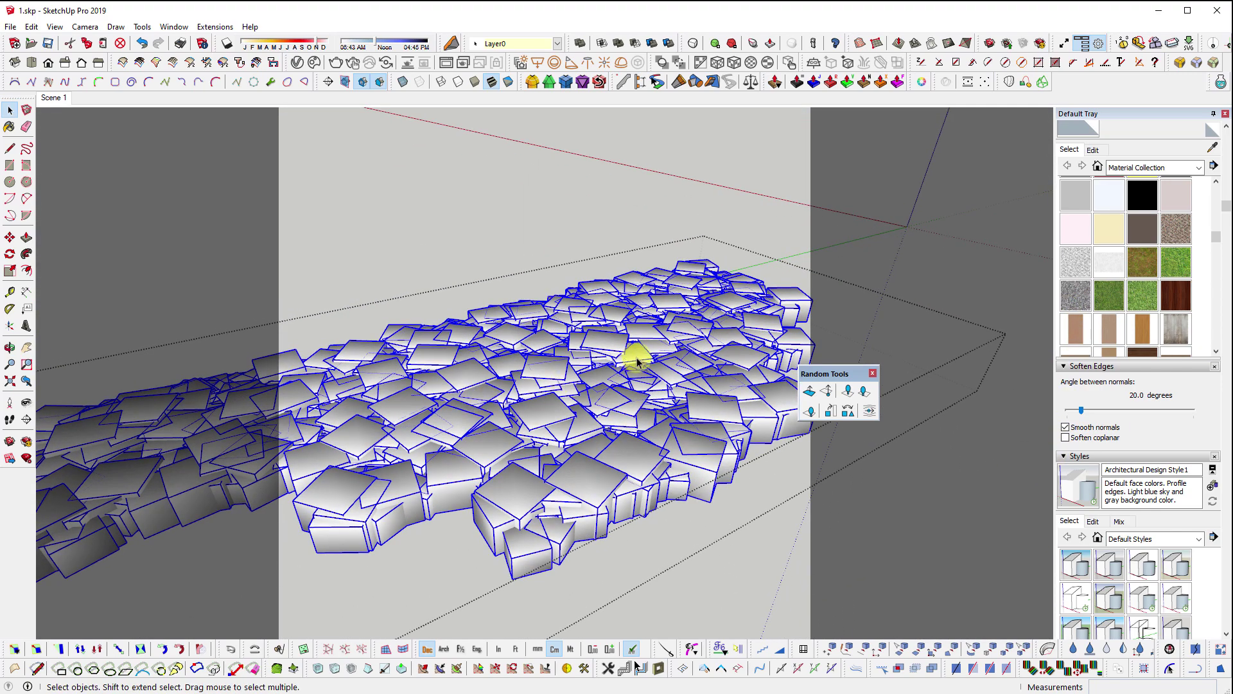
- Return to the Scene 1 view, render the randomized grass with V-Ray, stop the render and close the frame buffer
click(54, 99)
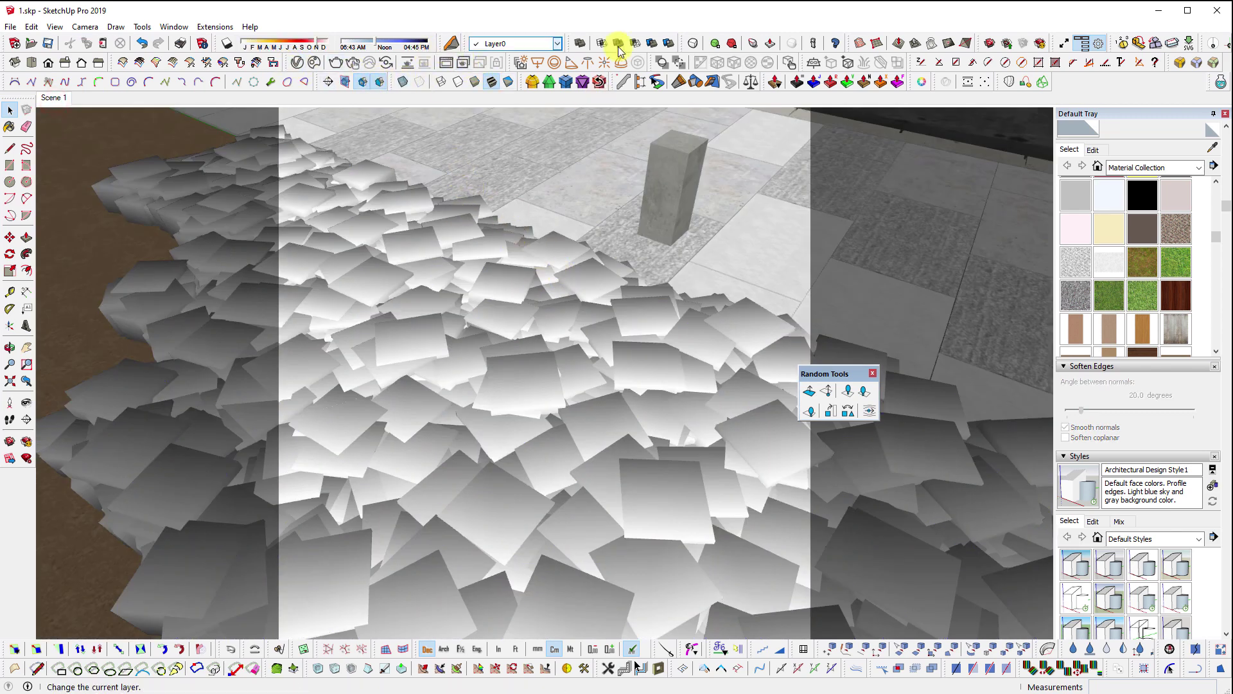
click(353, 64)
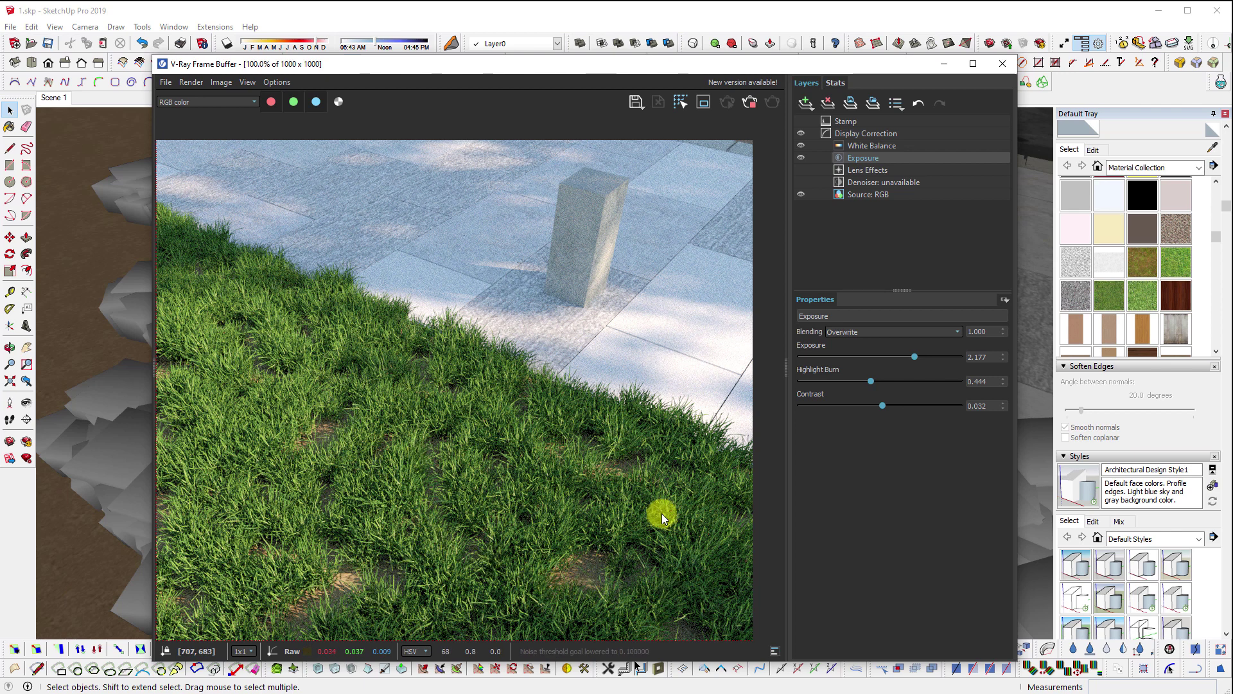
click(750, 101)
click(1001, 65)
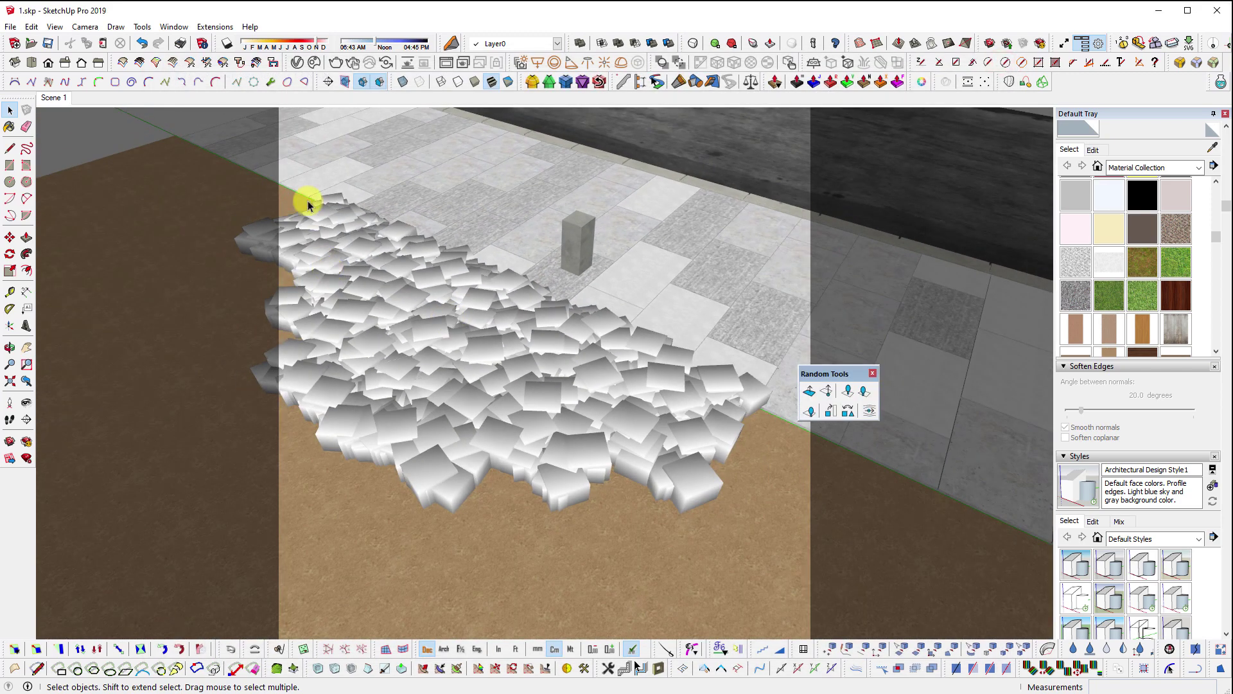
- Select the soil faces beneath the scattered grass patch, including the exposed ones along its front edge
drag(302, 199, 781, 512)
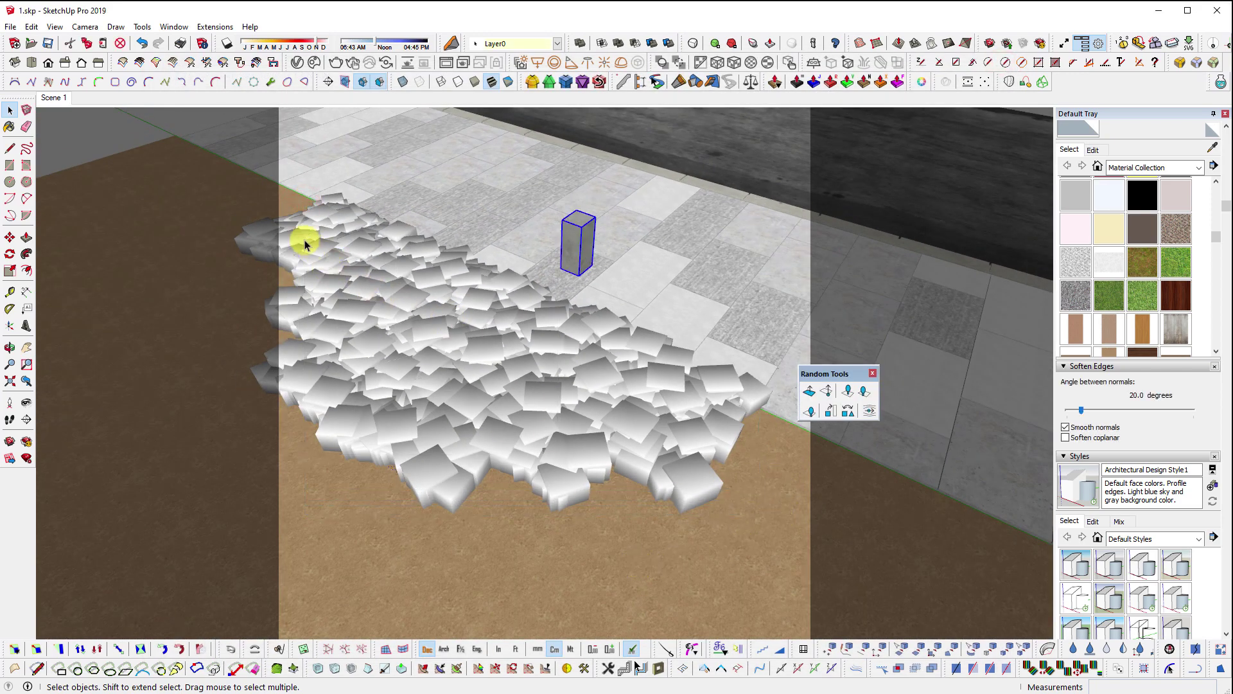
click(347, 507)
drag(272, 178, 790, 559)
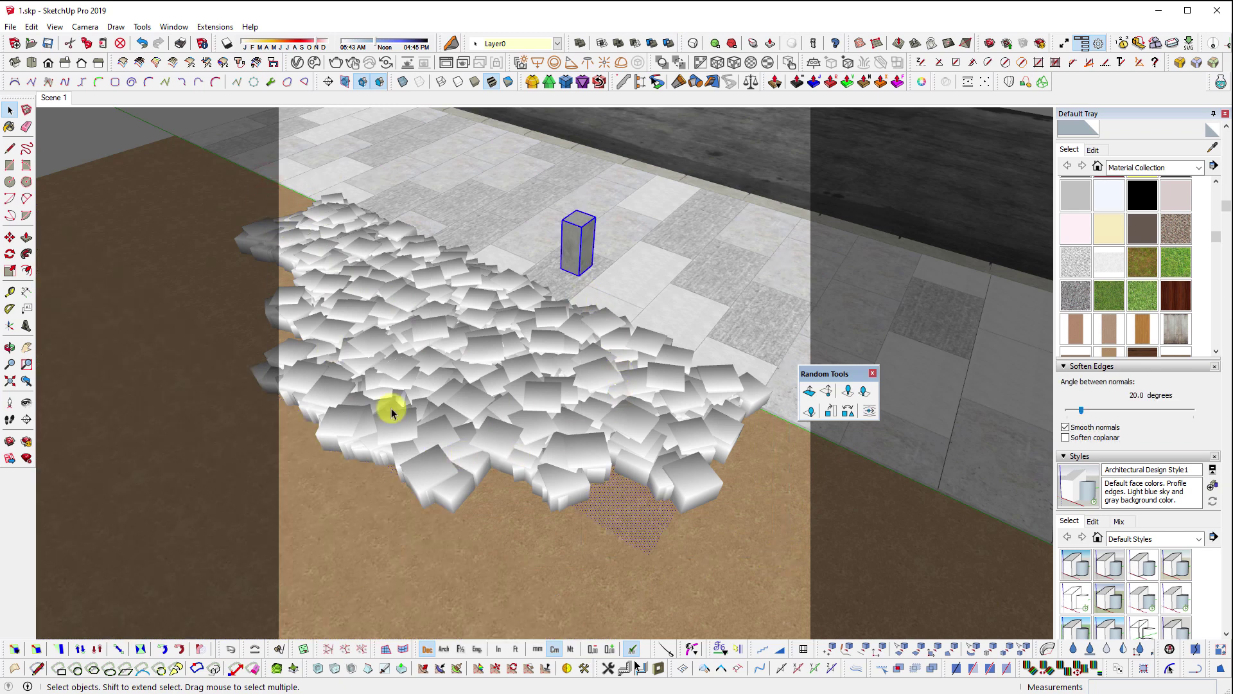
ctrl+click(533, 507)
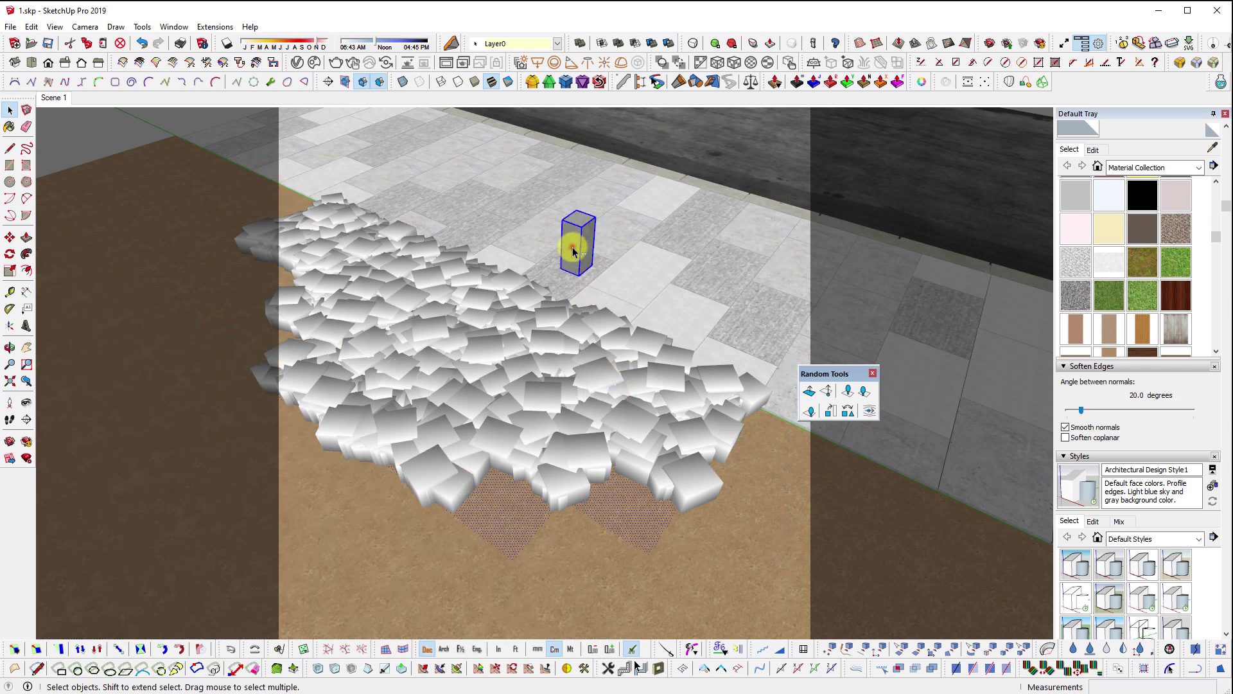
middle_drag(572, 242, 626, 577)
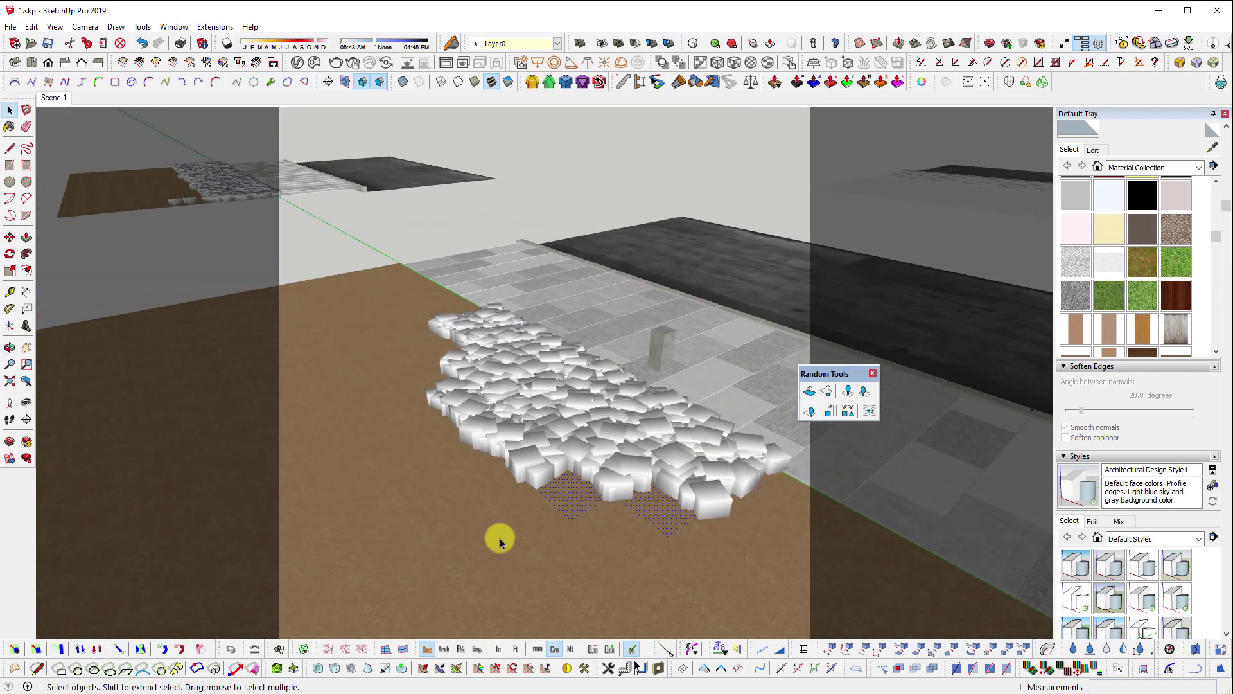
middle_drag(498, 539, 457, 523)
key(m)
key(ctrl)
click(433, 508)
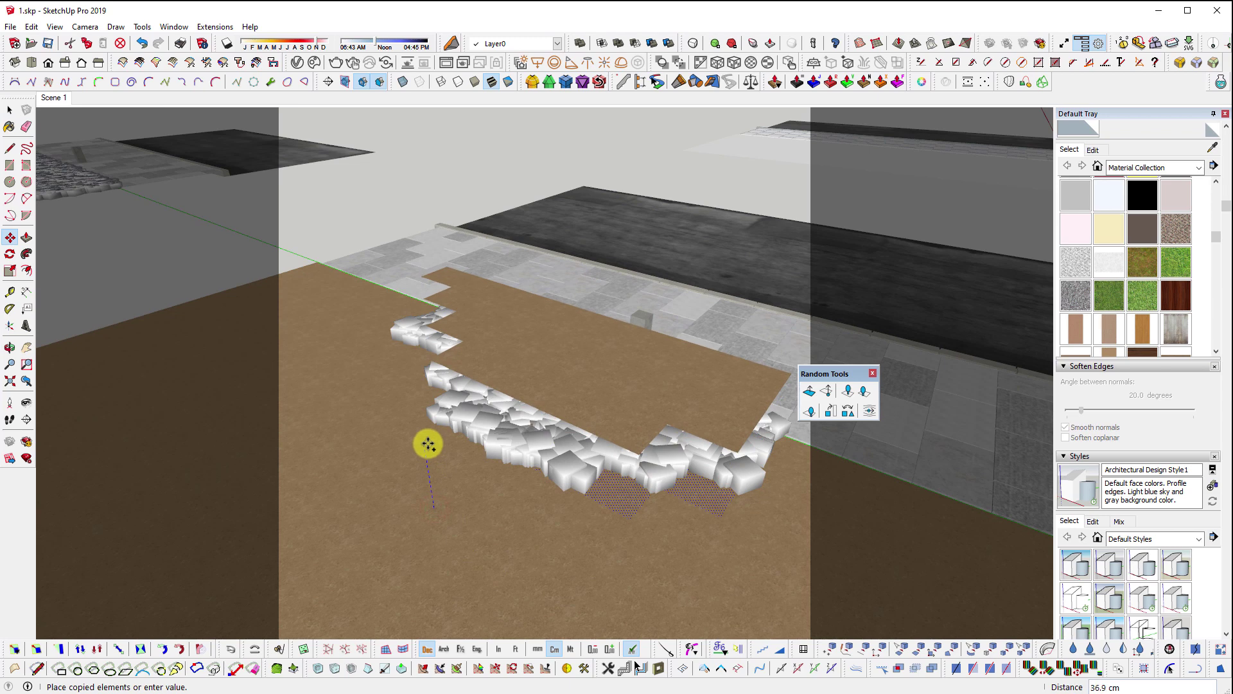
key(space)
- Scatter one of the larger source grass boxes randomly over the selected soil faces with at most 12 copies per face
middle_drag(427, 440, 707, 538)
click(704, 528)
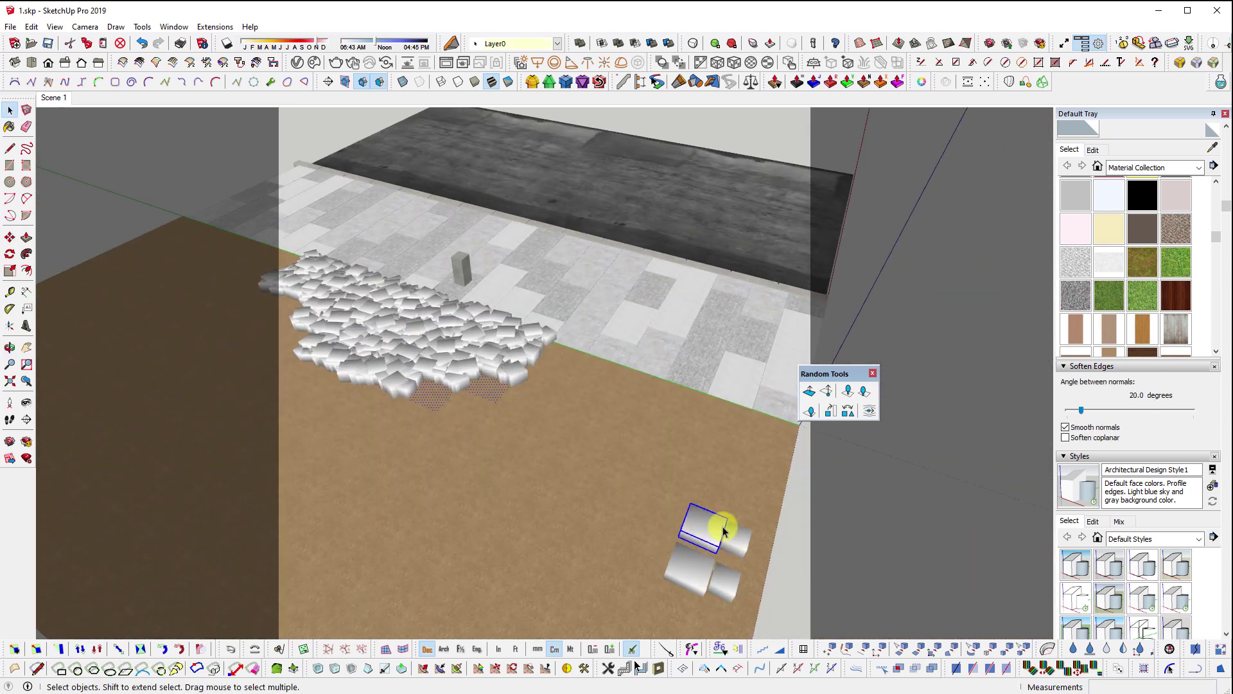
scroll(675, 514, up, 3)
middle_drag(646, 482, 362, 309)
scroll(361, 310, up, 2)
click(848, 391)
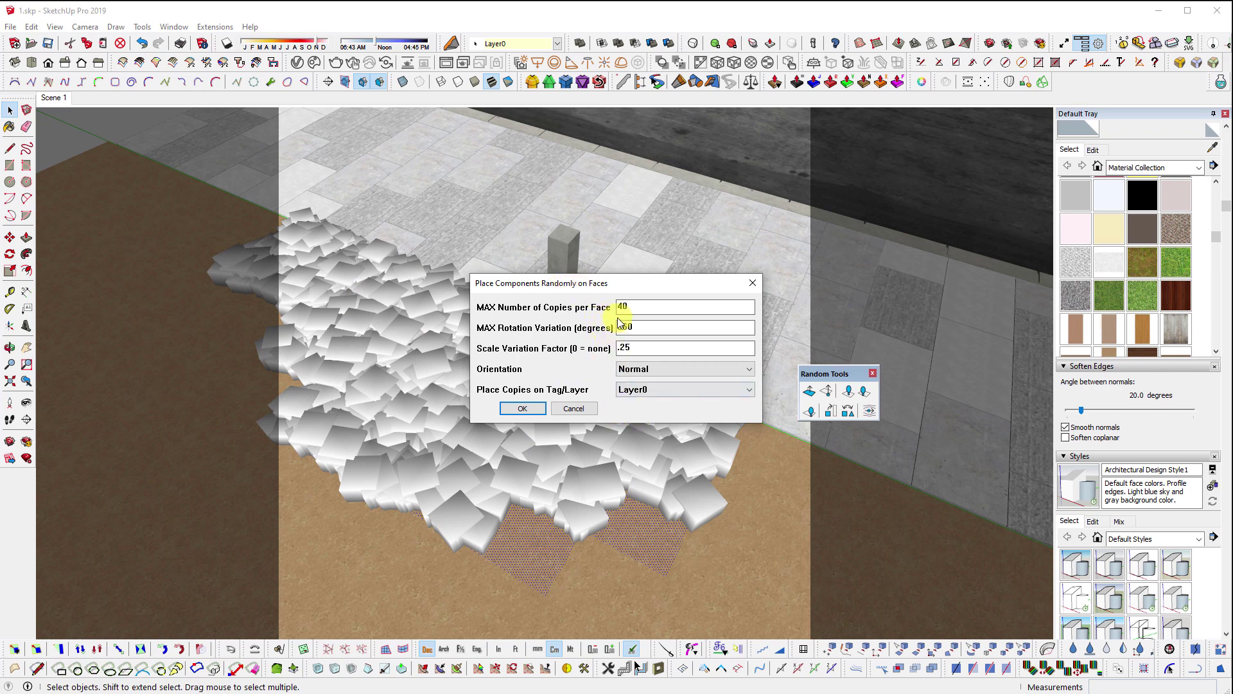
double_click(644, 308)
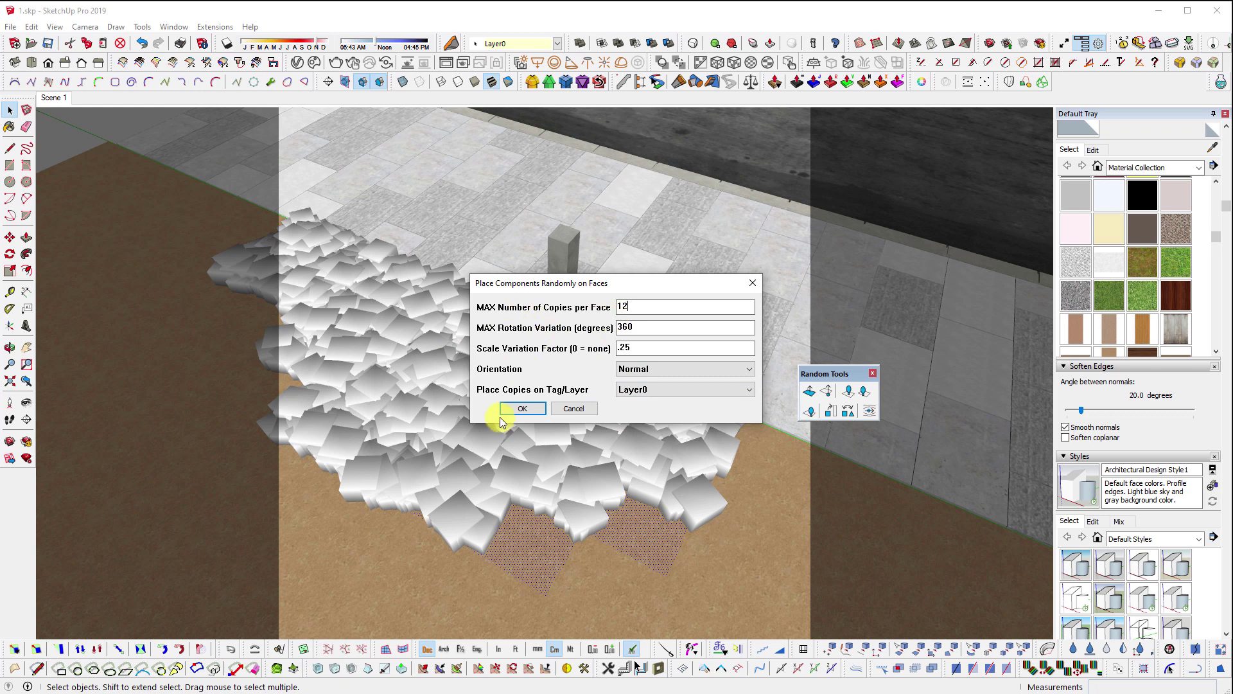
click(528, 411)
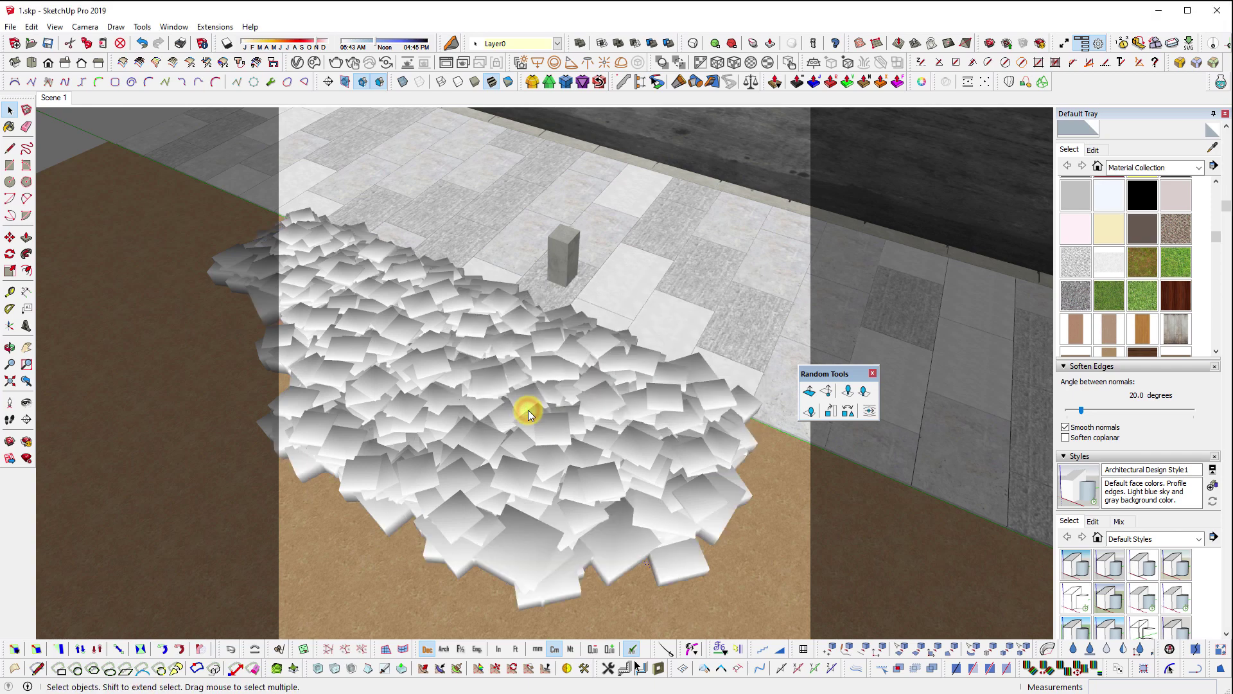
- Open the newly scattered group for inspection, dock the Random Tools toolbar and leave the group
middle_drag(399, 513, 597, 421)
click(429, 511)
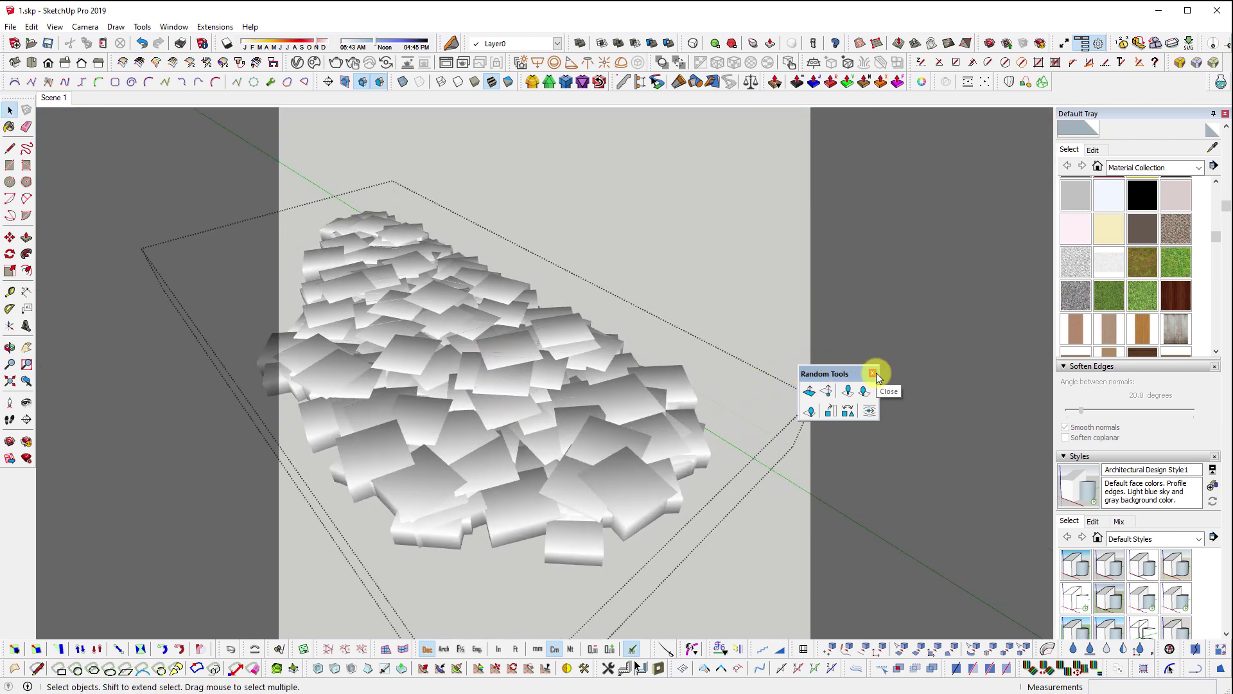
double_click(856, 375)
click(632, 247)
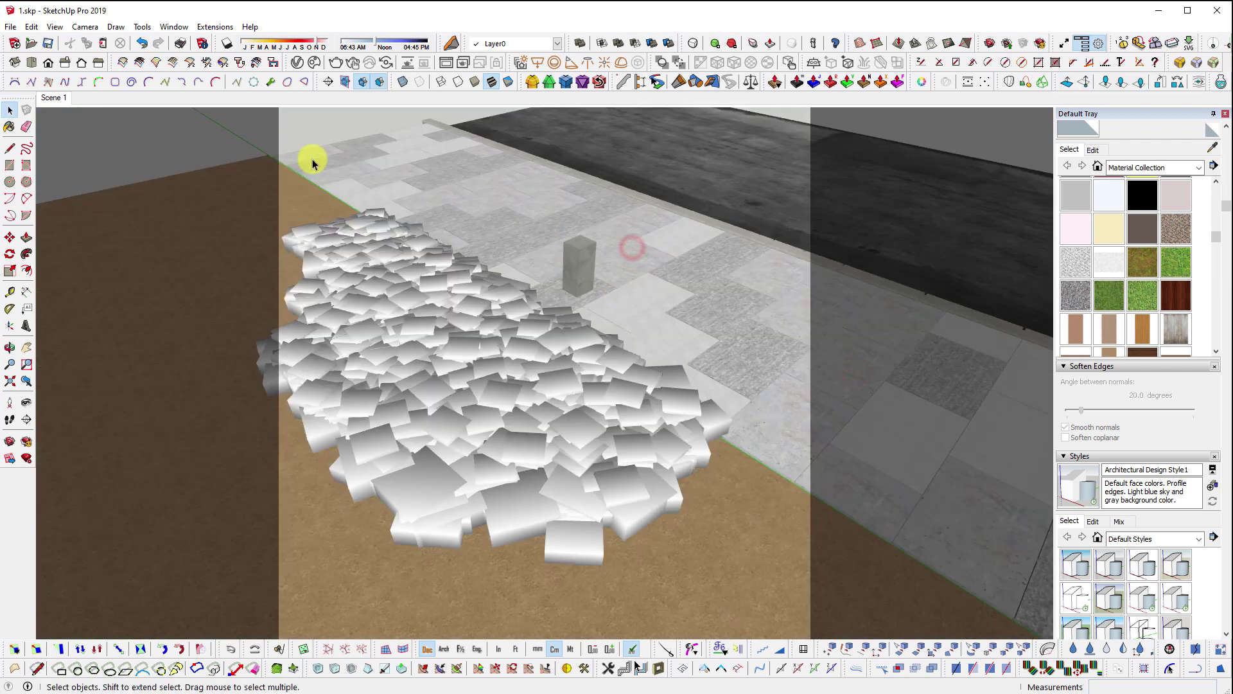
- Return to the Scene 1 view, render the denser lawn with V-Ray, stop the render and close the frame buffer
click(67, 99)
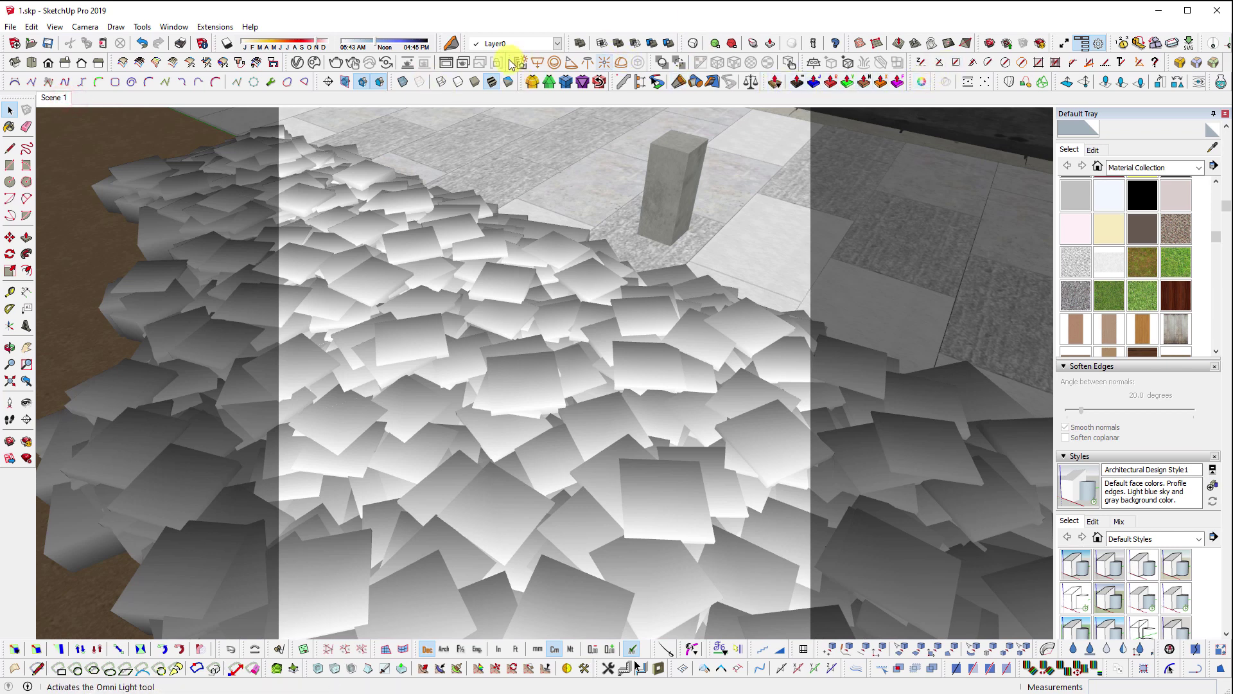
click(354, 63)
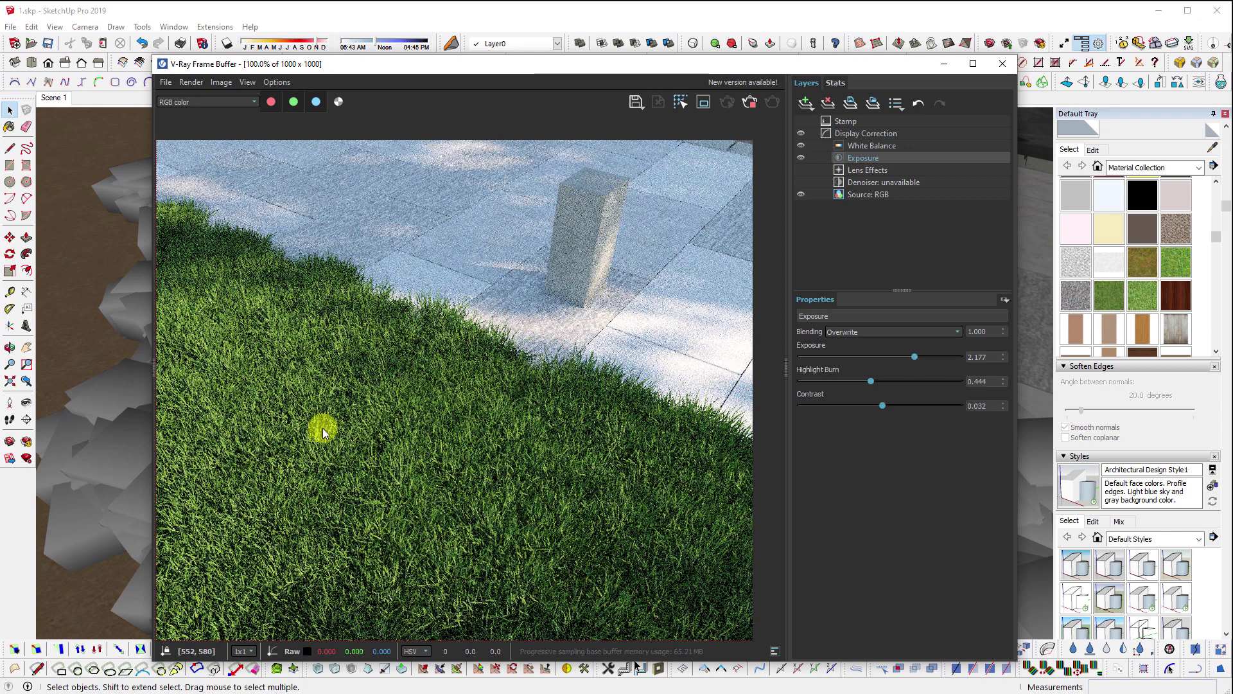
click(747, 109)
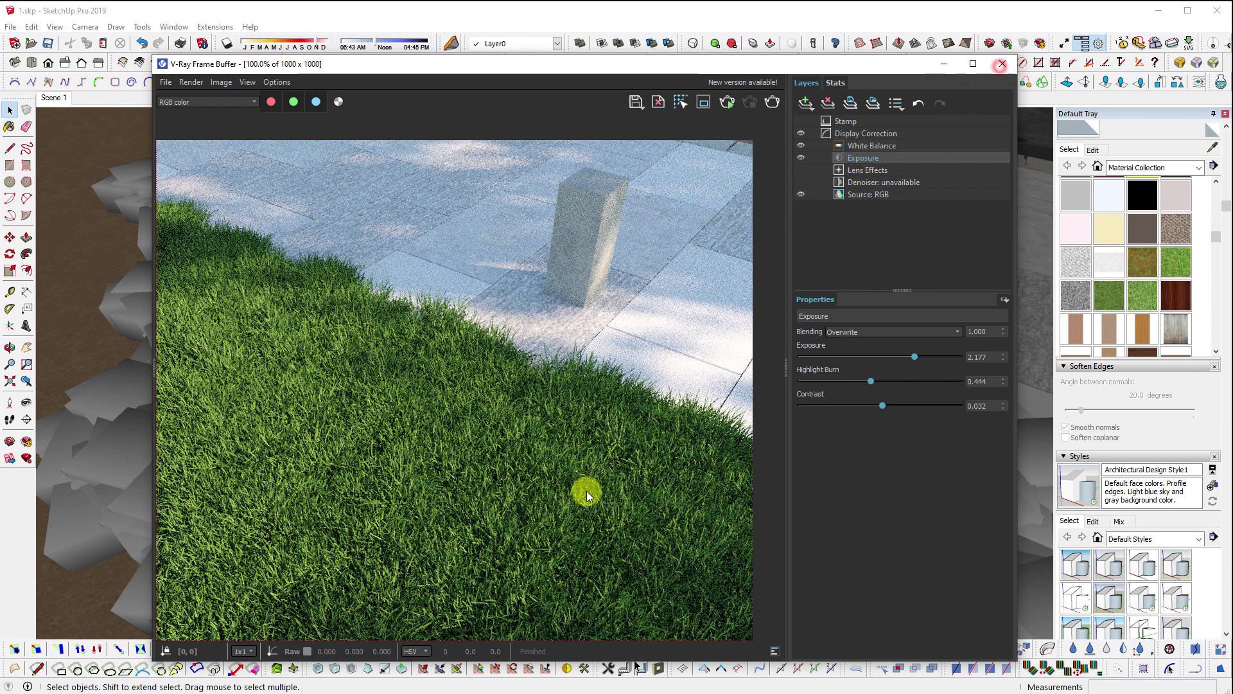
key(alt+F4)
- Open the newly scattered grass group and try deleting an individual grass clump near its middle
scroll(457, 315, down, 3)
scroll(460, 517, up, 5)
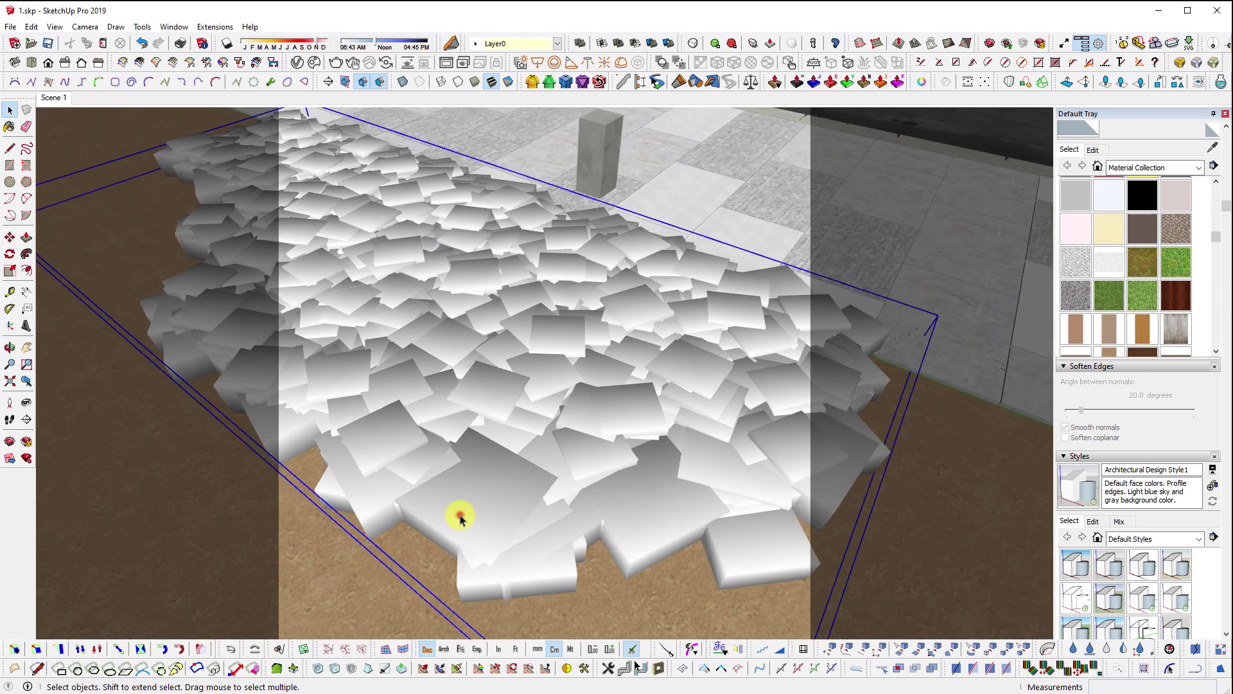
middle_drag(460, 517, 440, 268)
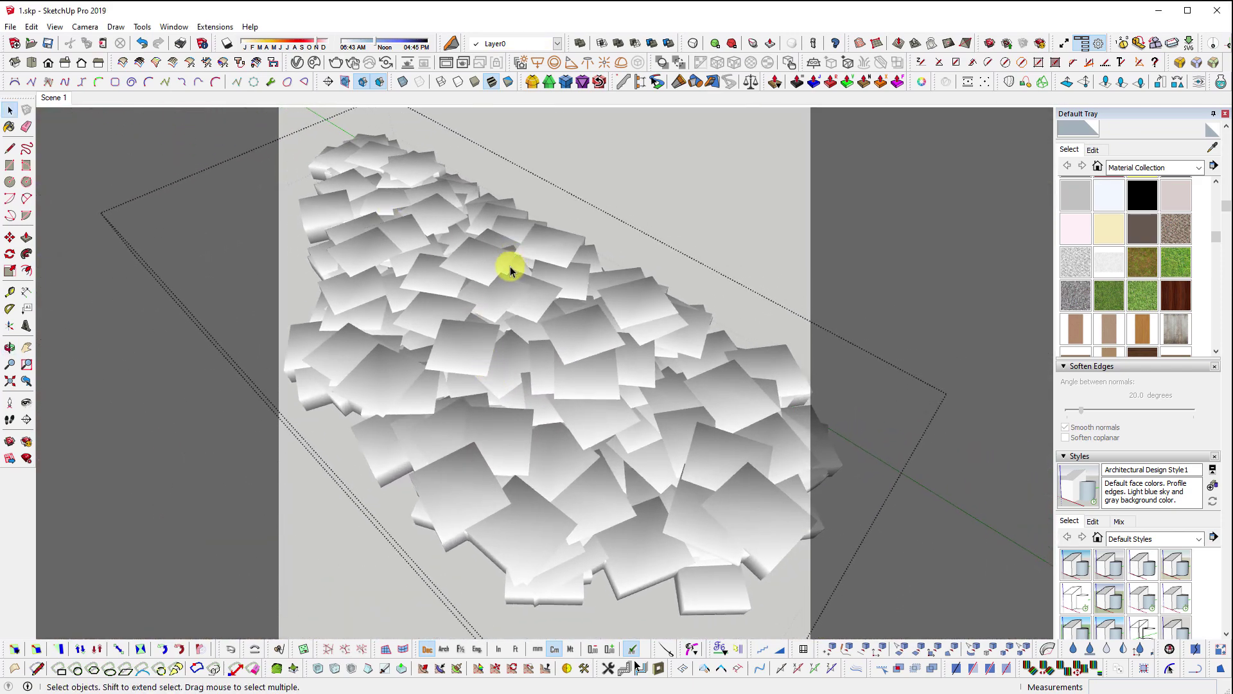
key(ctrl+a)
key(ctrl+t)
click(603, 382)
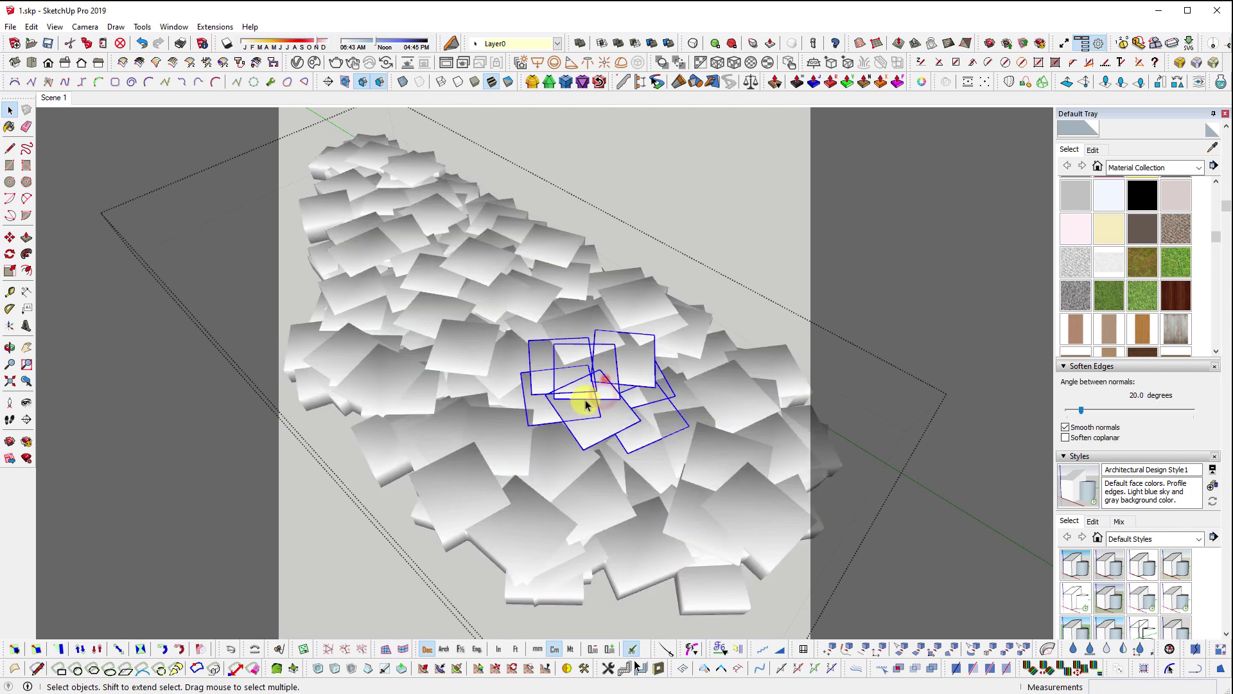
key(Delete)
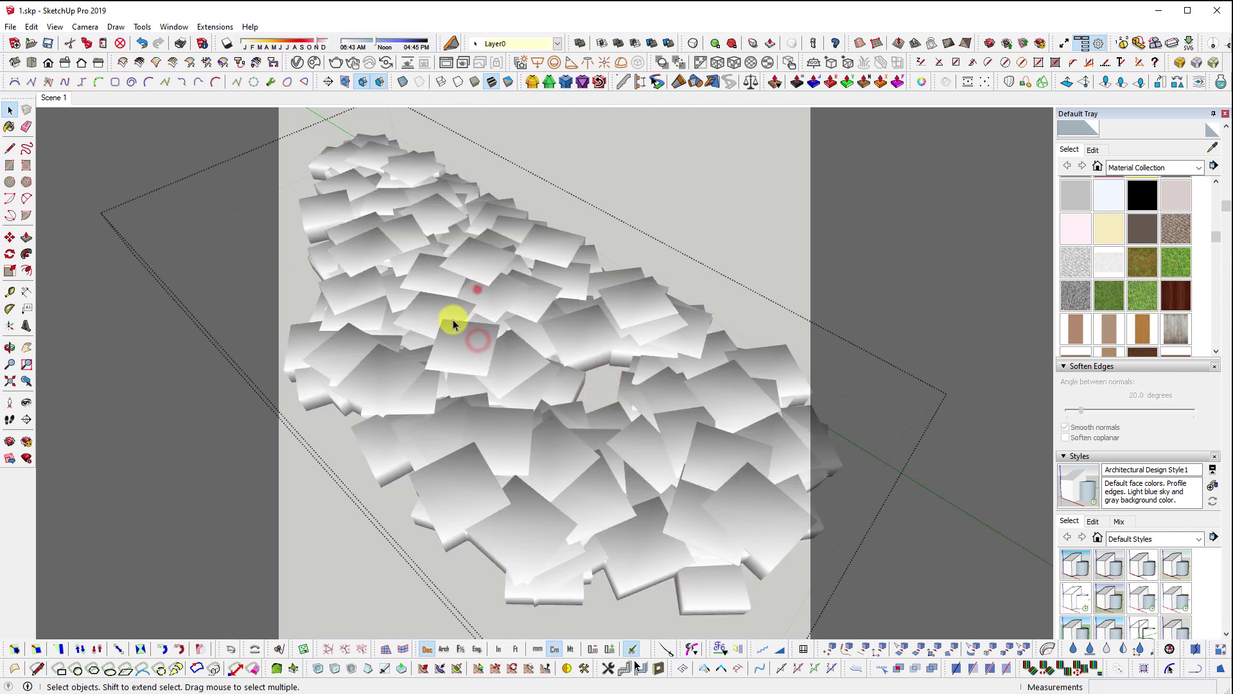
click(475, 262)
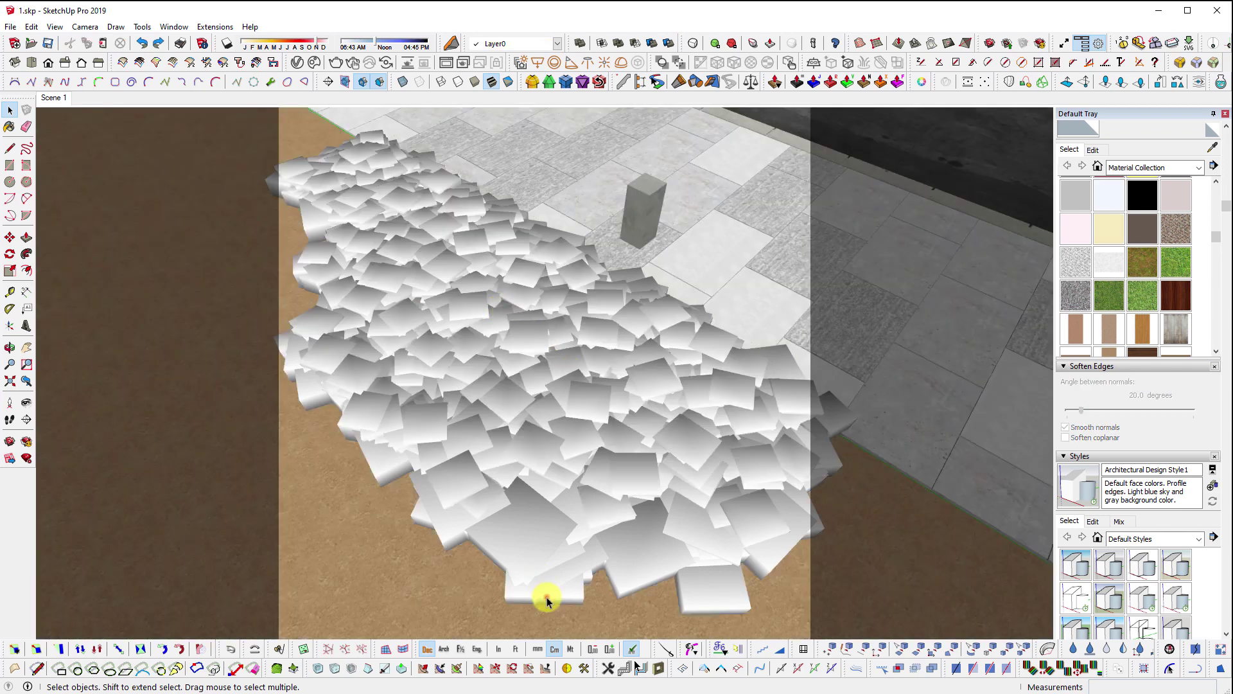
- Open the scattered grass group and pick individual grass clumps across its middle and far part
double_click(547, 601)
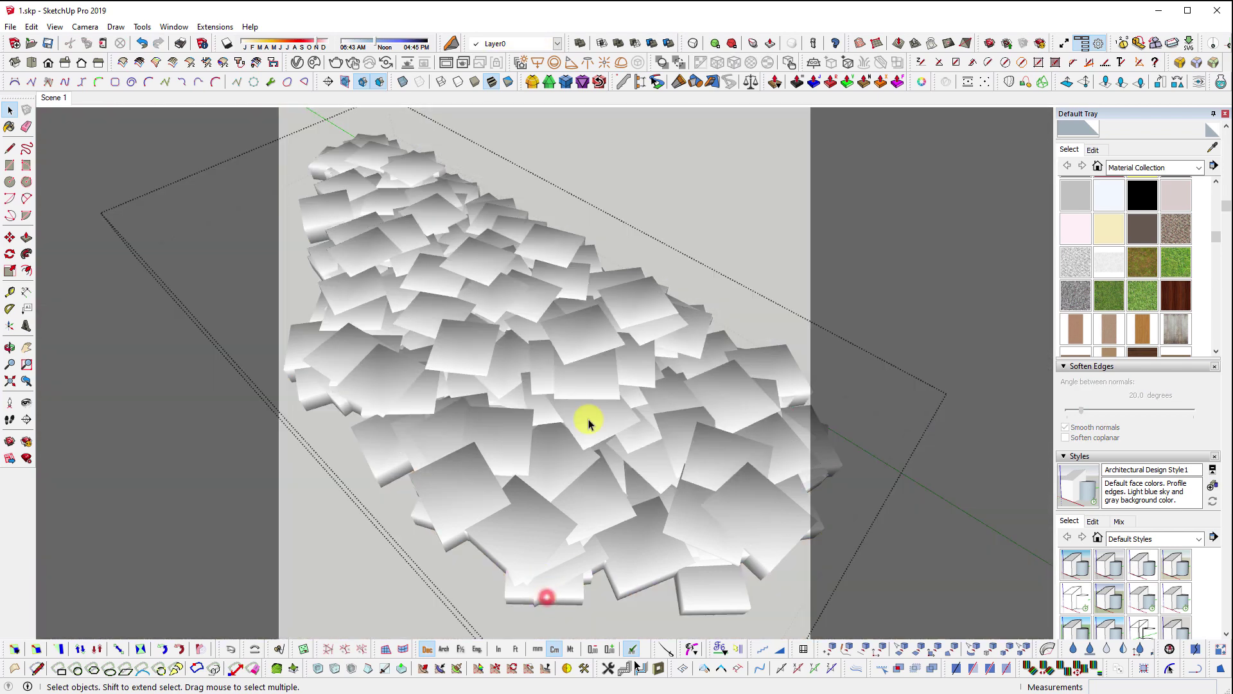
click(582, 404)
click(591, 299)
click(476, 294)
click(386, 250)
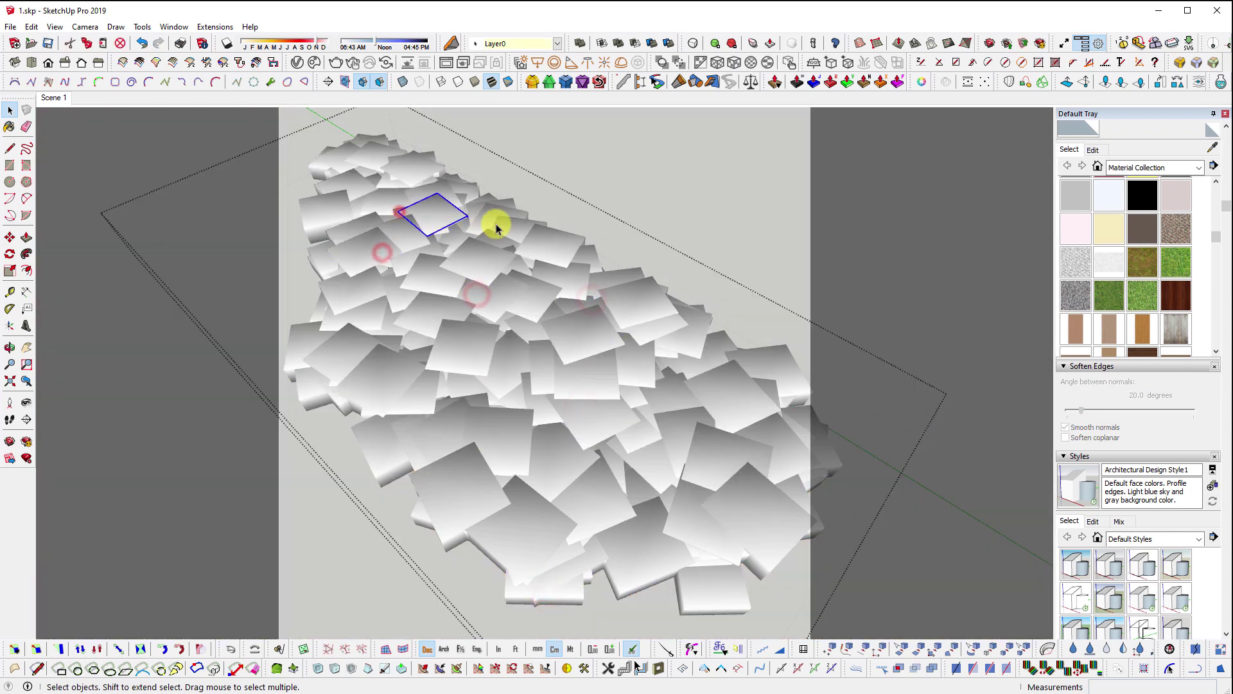
scroll(628, 379, up, 3)
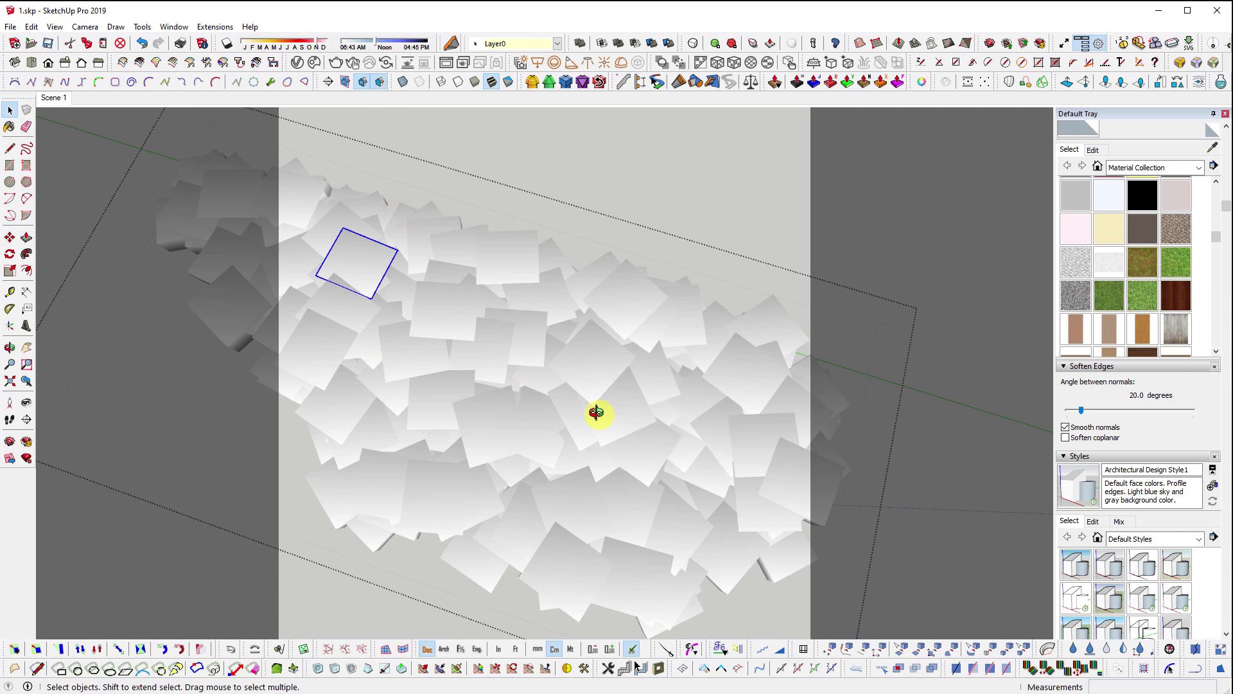
middle_drag(596, 412, 470, 292)
middle_drag(519, 336, 571, 345)
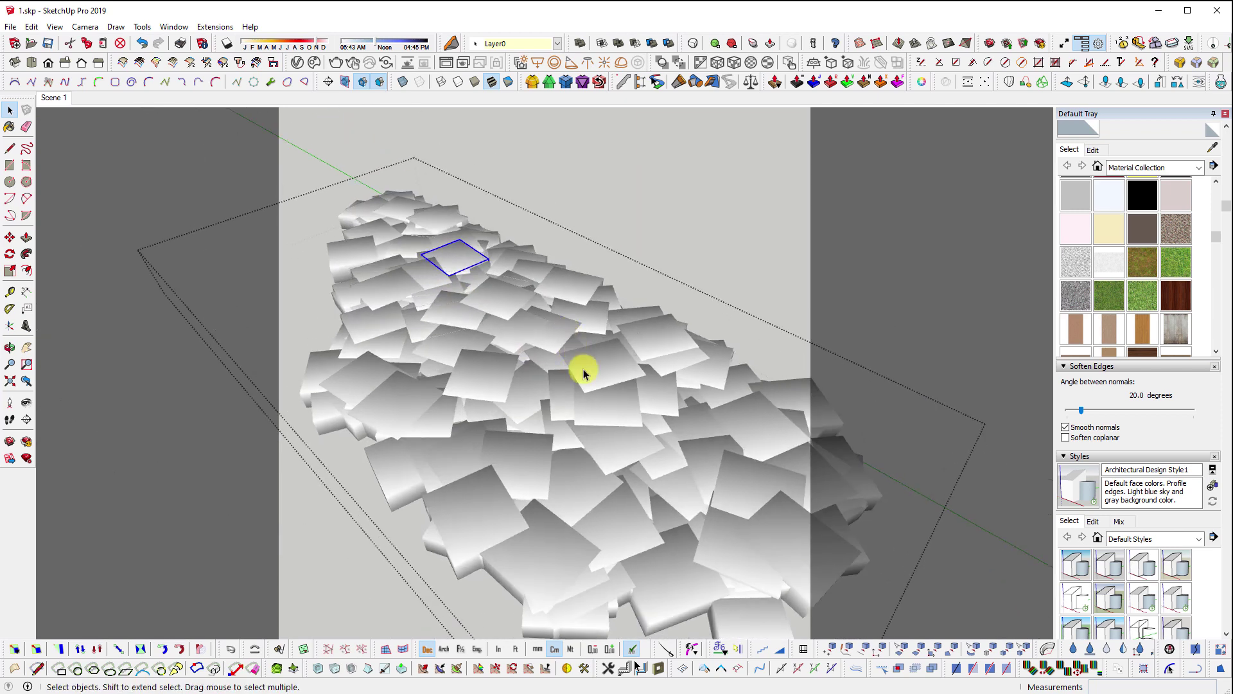
- Select all clumps in the group, reduce them to about a fifth with Eneroth Random Selection and delete those selected
scroll(583, 373, down, 2)
key(ctrl+a)
click(214, 27)
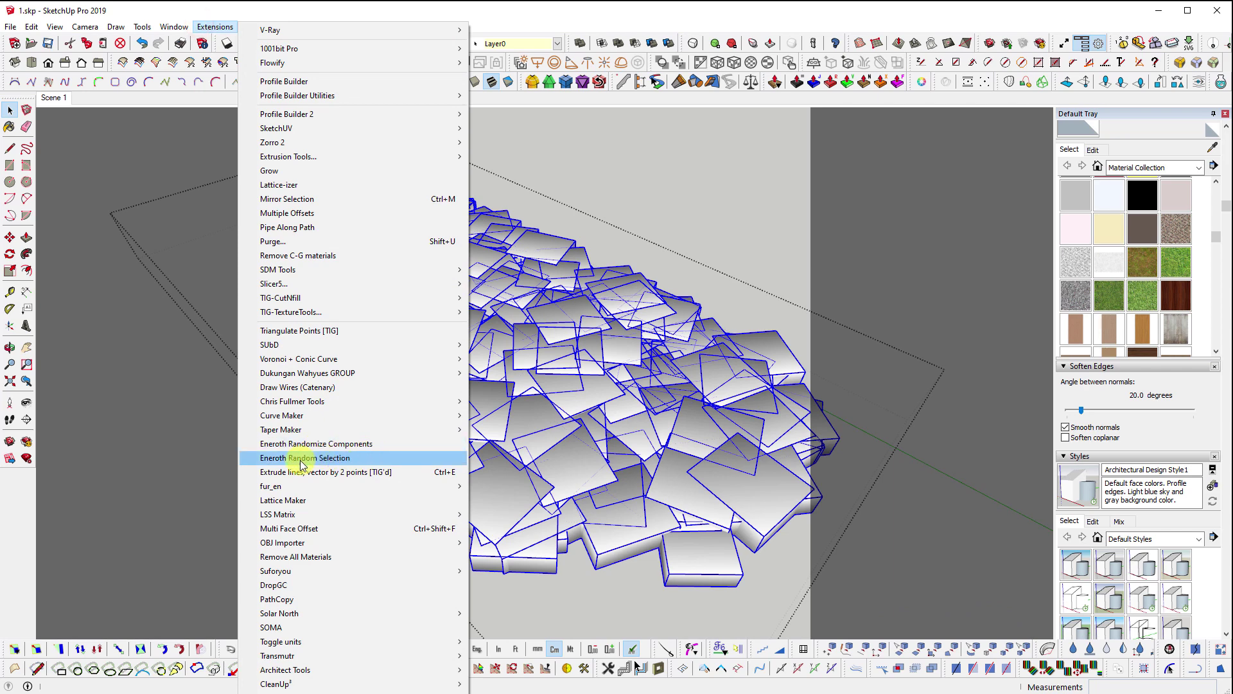
click(363, 461)
drag(862, 233, 714, 144)
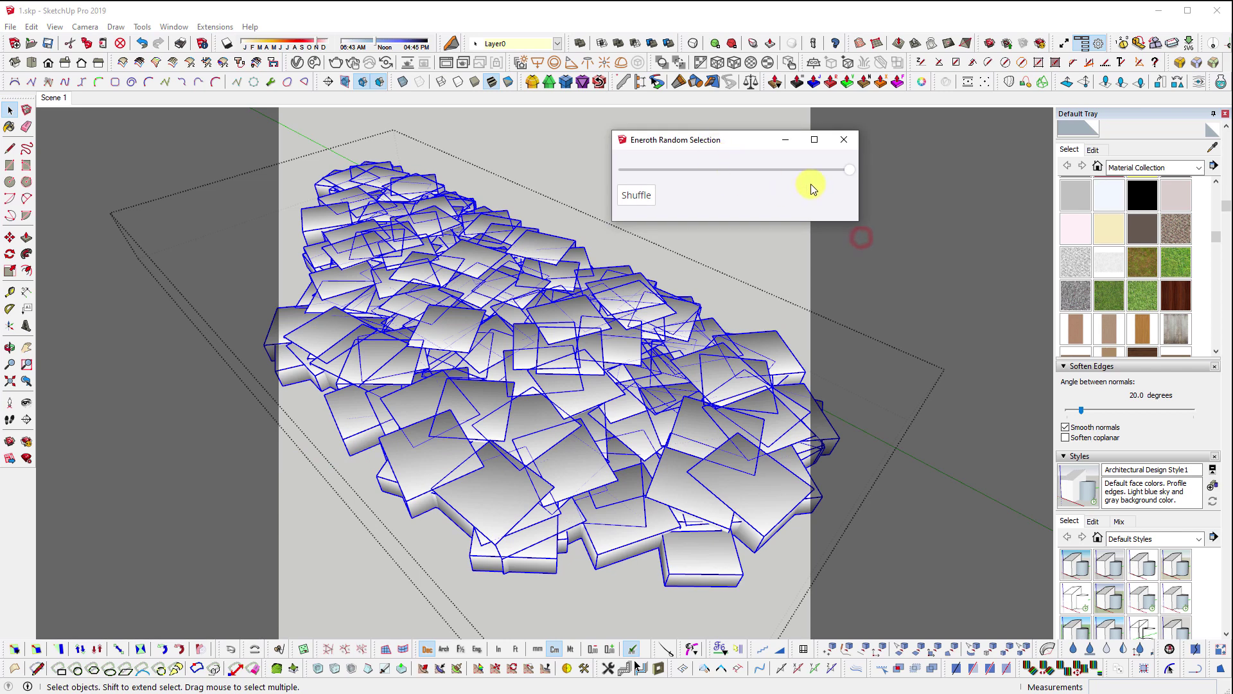
drag(851, 178, 665, 179)
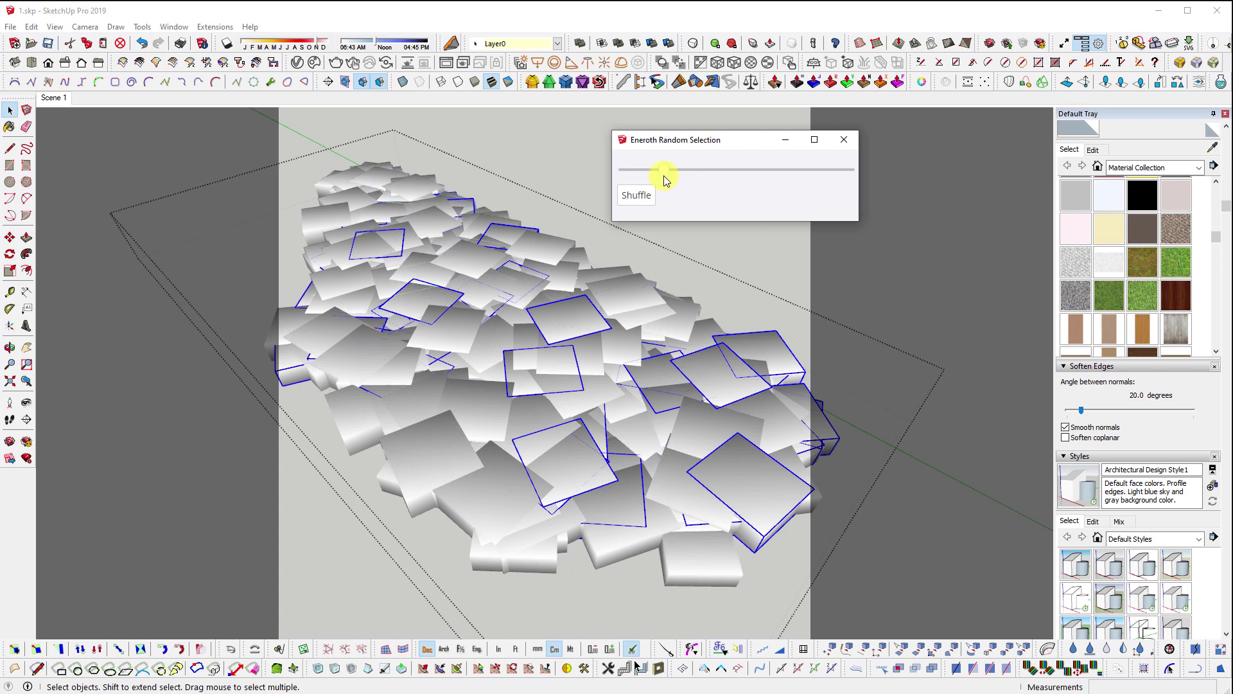
click(669, 317)
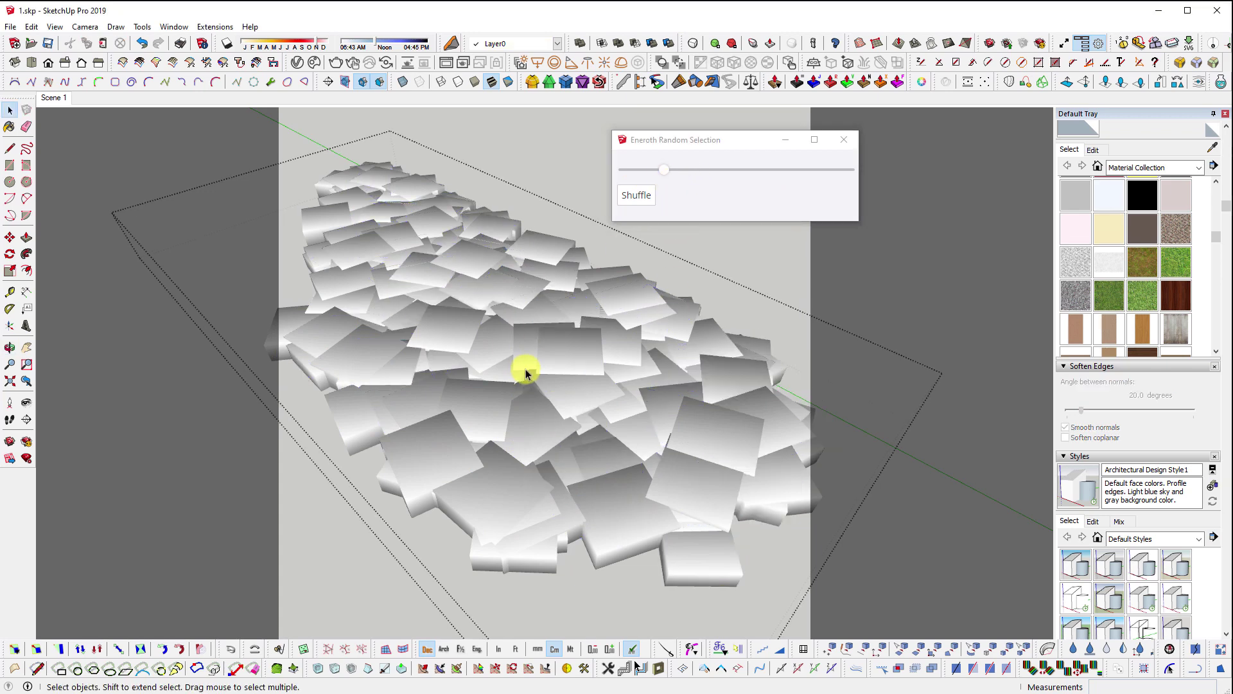
- Select all remaining clumps, randomly narrow the selection to about three quarters and delete the selected ones
mouse_move(523, 358)
middle_down()
mouse_move(535, 497)
mouse_move(493, 355)
mouse_move(511, 372)
middle_up()
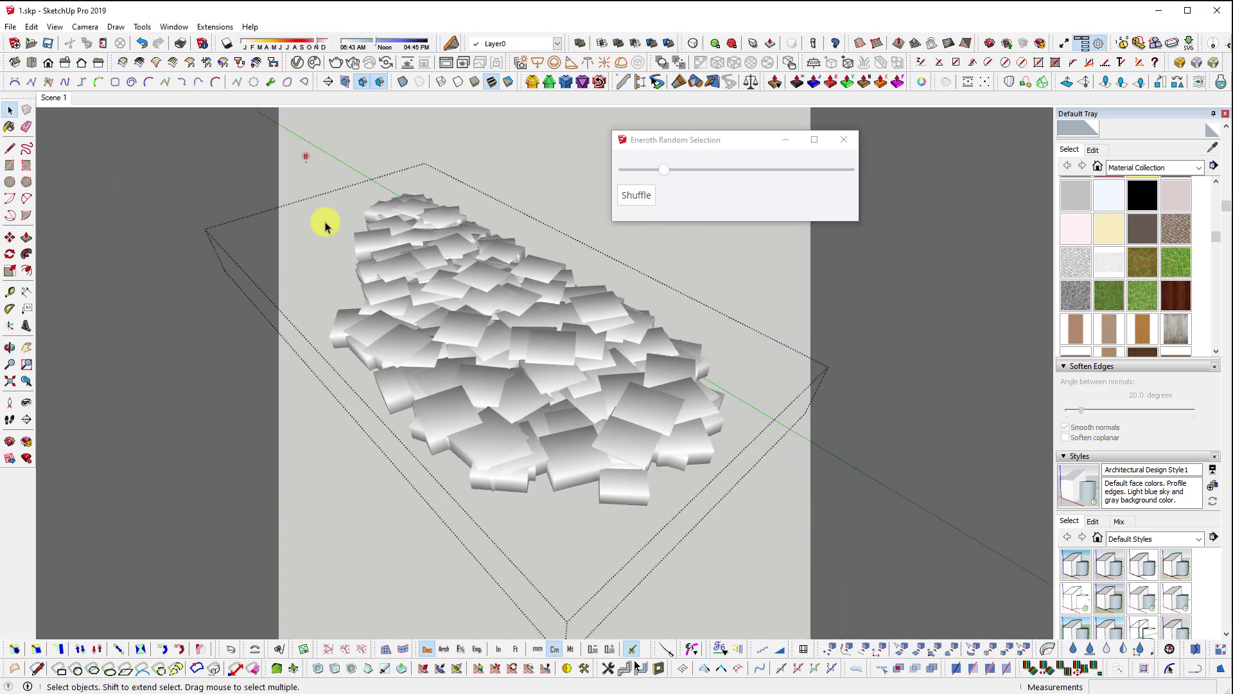
click(392, 223)
scroll(454, 253, up, 1)
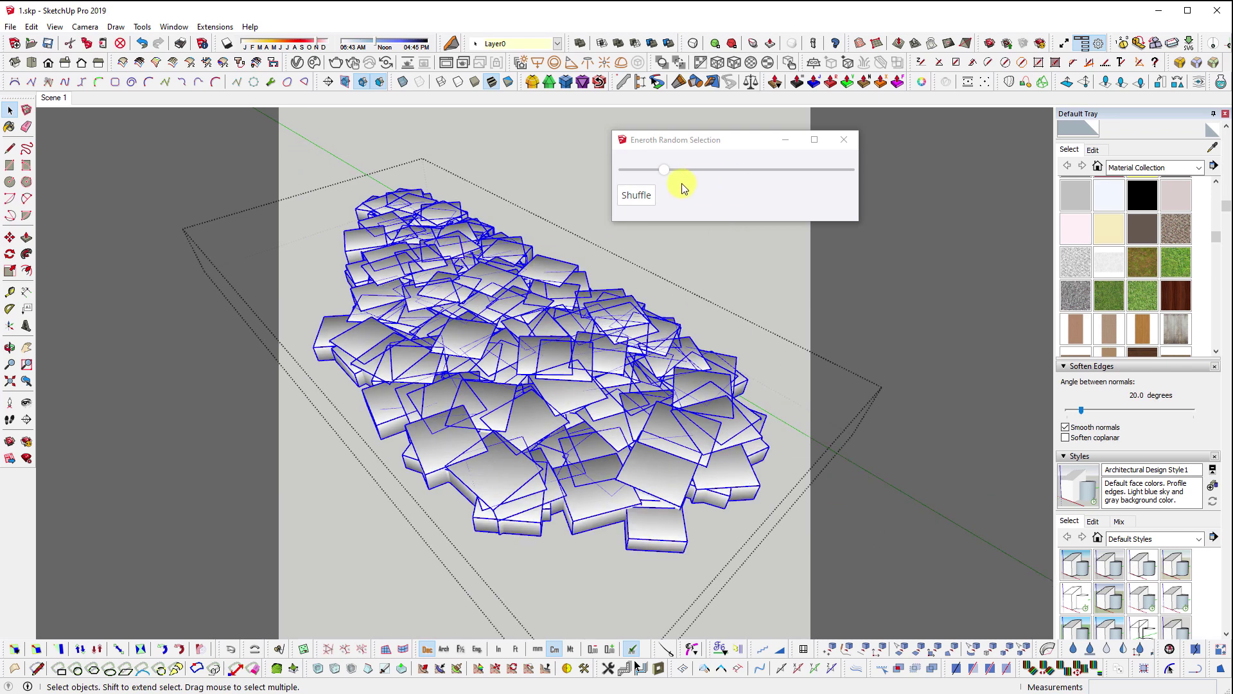
drag(663, 173, 798, 179)
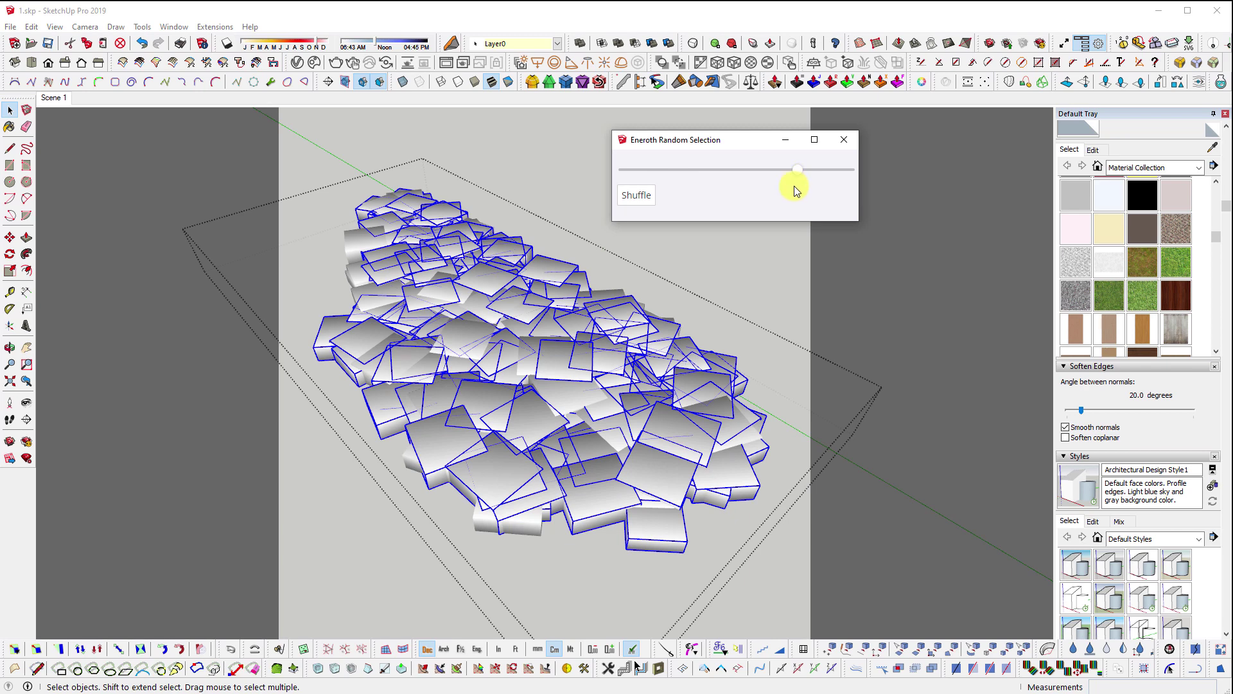
click(711, 296)
- Delete a few individual grass clumps near the middle of the thinned group and close Eneroth Random Selection
scroll(642, 501, up, 2)
scroll(542, 385, up, 1)
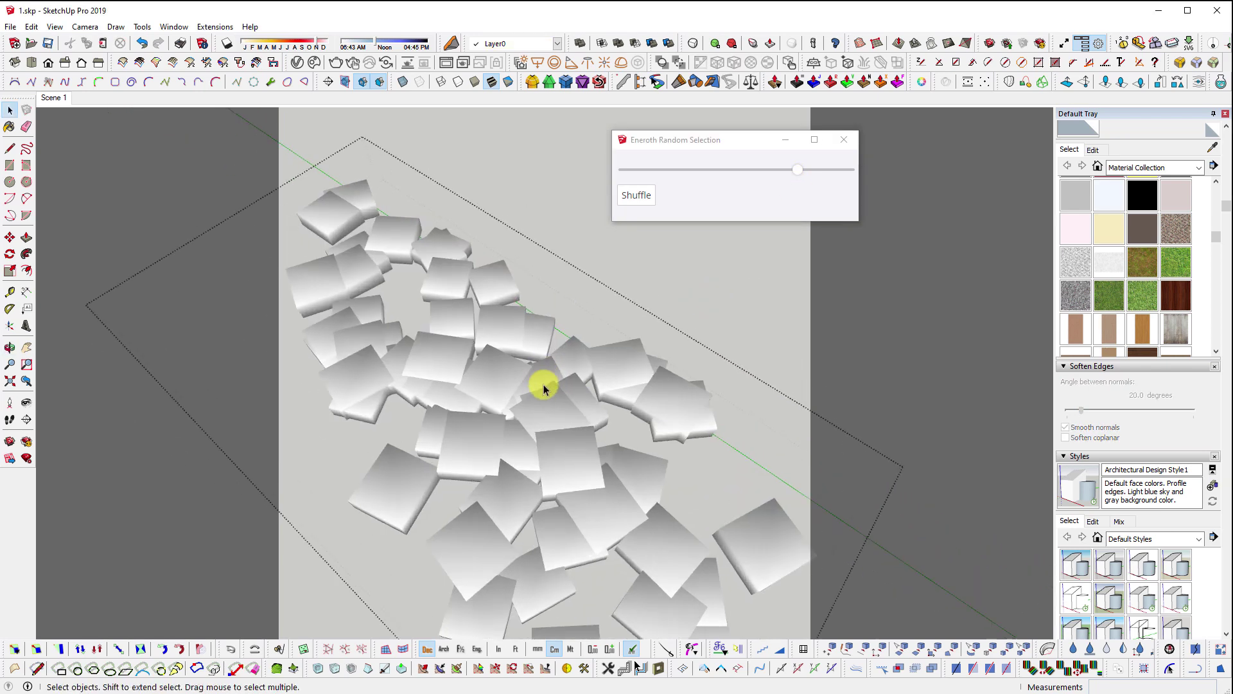
scroll(571, 421, up, 3)
click(572, 423)
key(Delete)
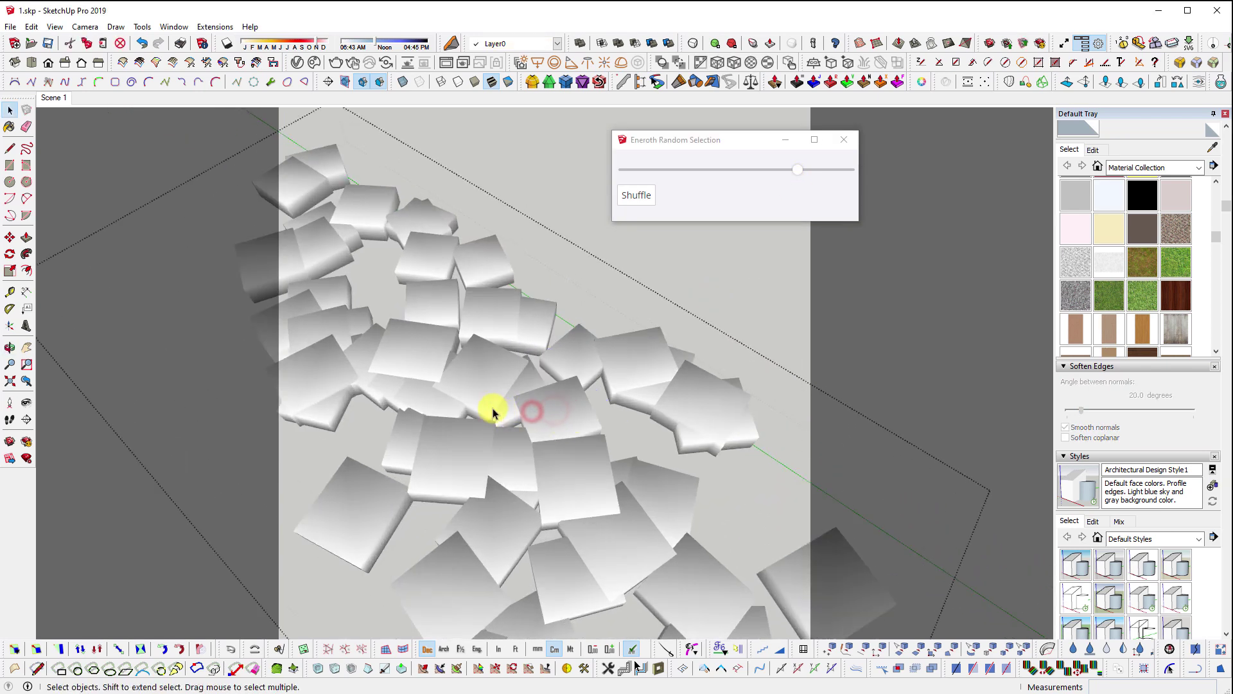
click(453, 397)
key(Delete)
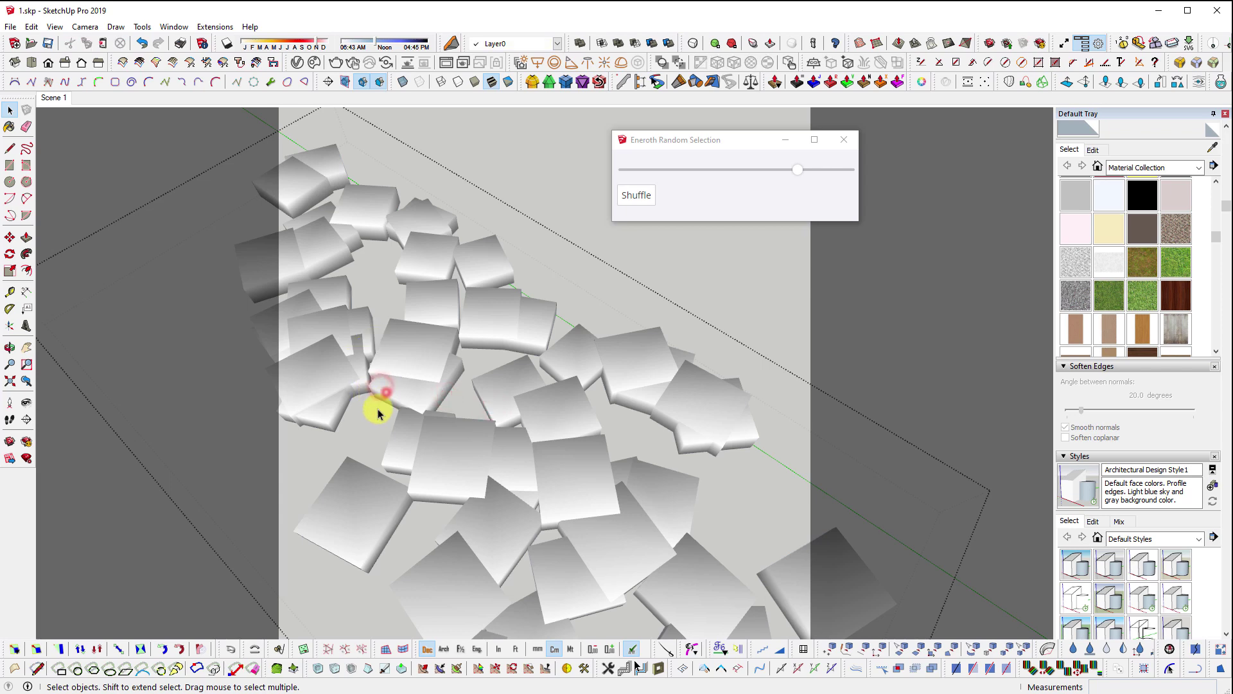
click(365, 353)
key(Delete)
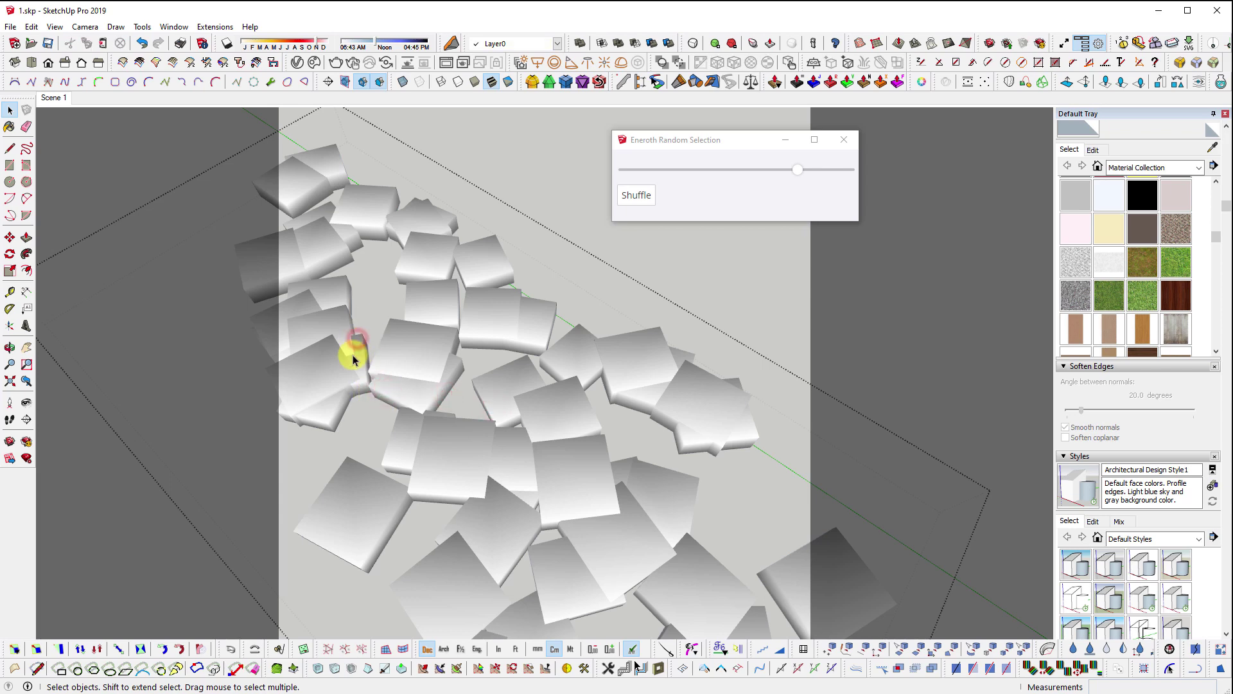
click(843, 139)
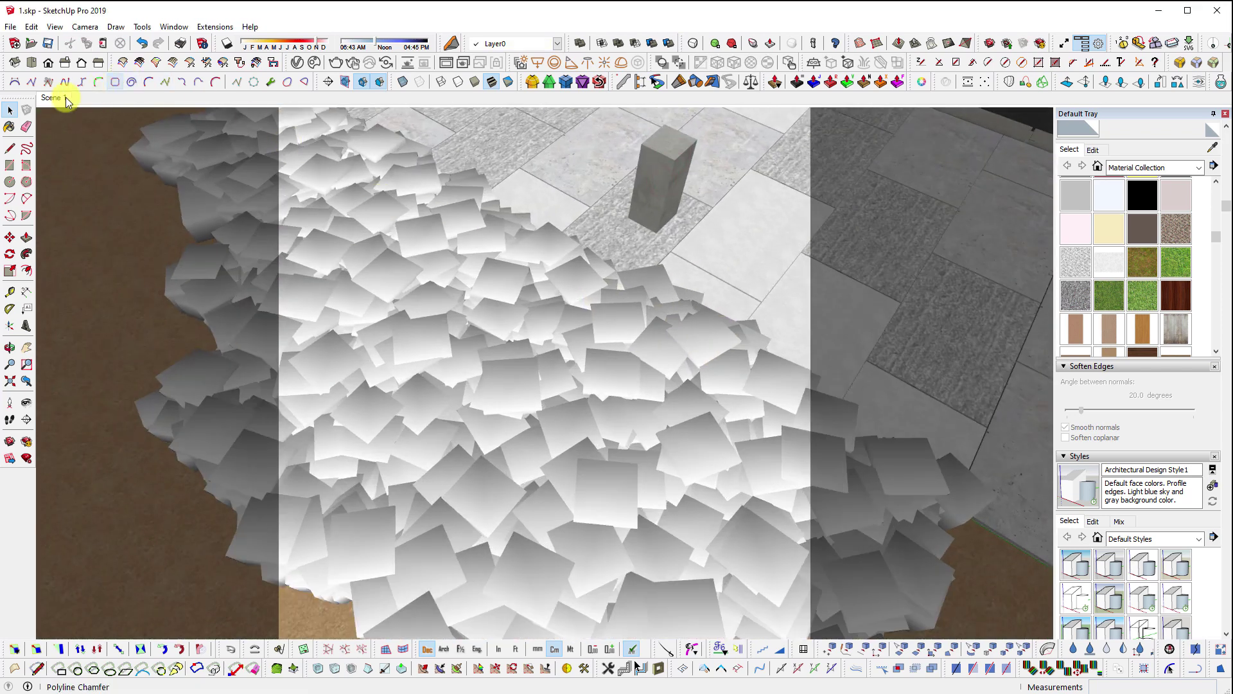
- Return to the Scene 1 view, render the thinned lawn with V-Ray, stop the render and close the frame buffer
click(57, 98)
click(352, 62)
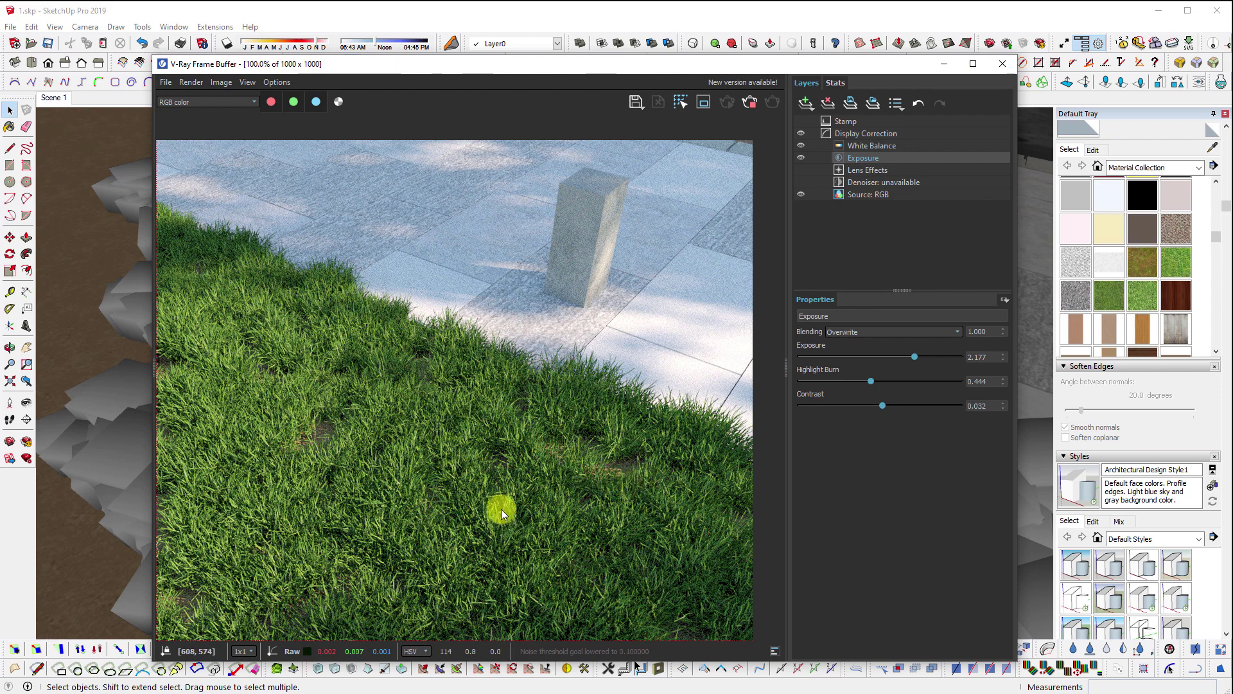
drag(646, 68, 676, 62)
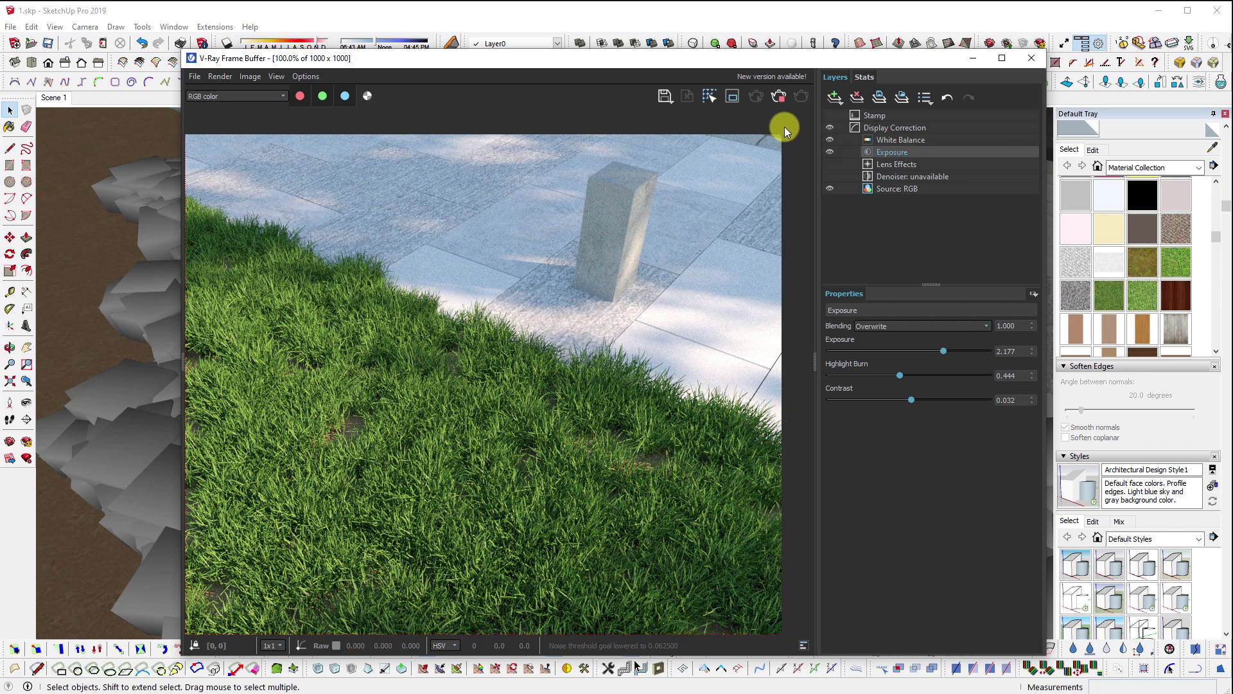
click(778, 97)
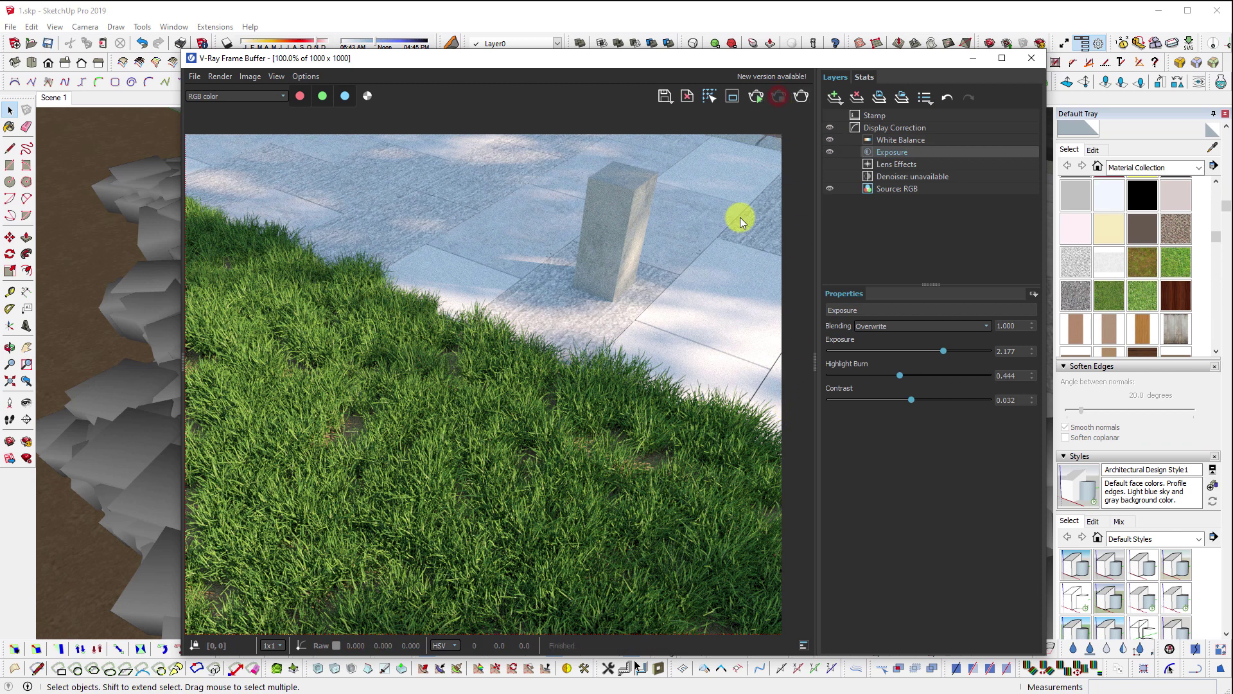
click(1025, 61)
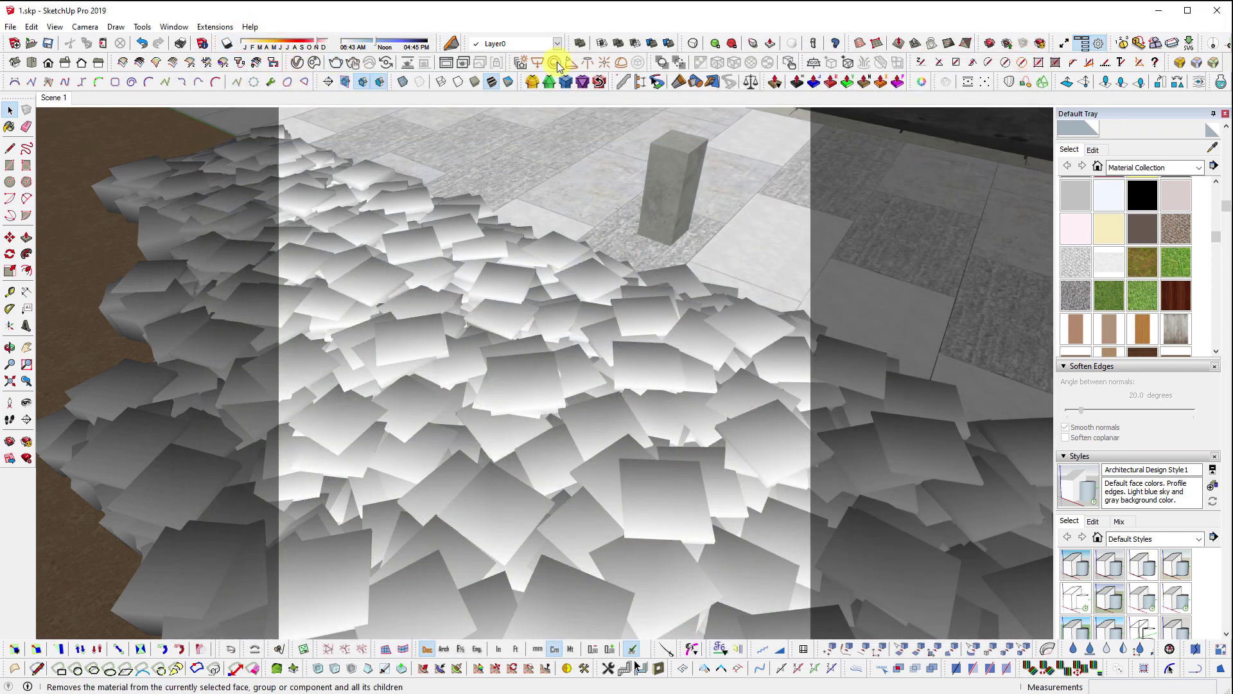
- Browse the grass assets in Chaos Cosmos, view the details of Field Grass 007 and close the browser
click(314, 61)
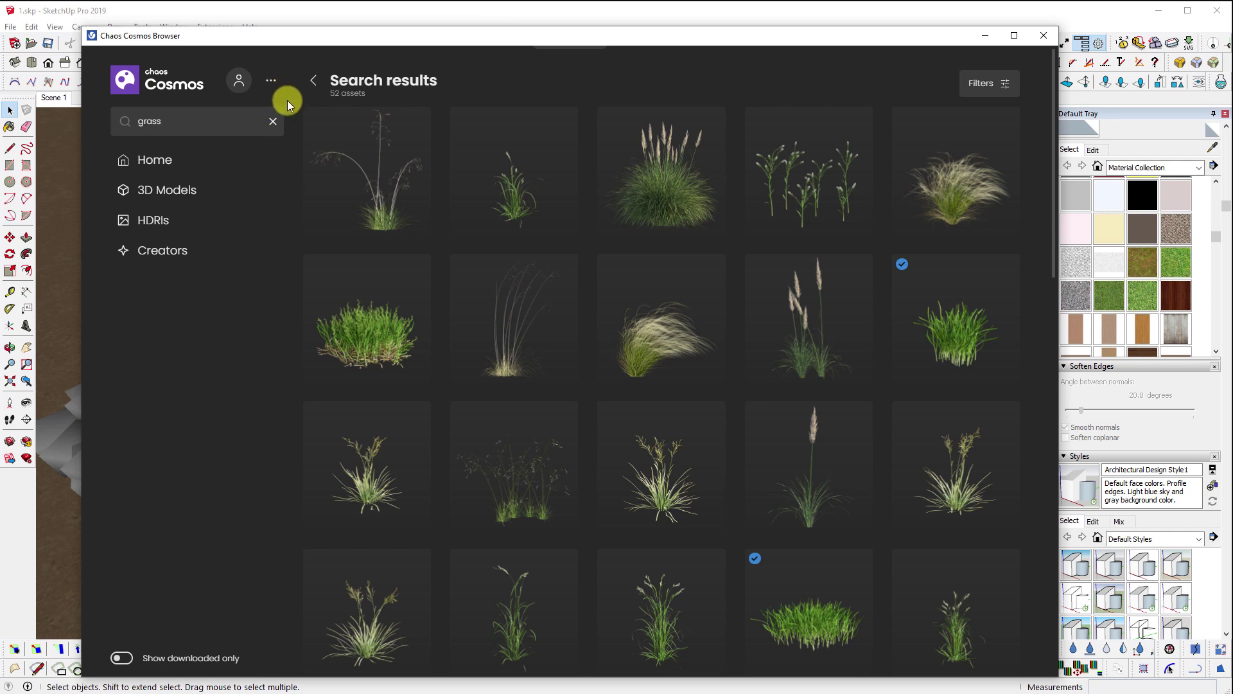
click(271, 121)
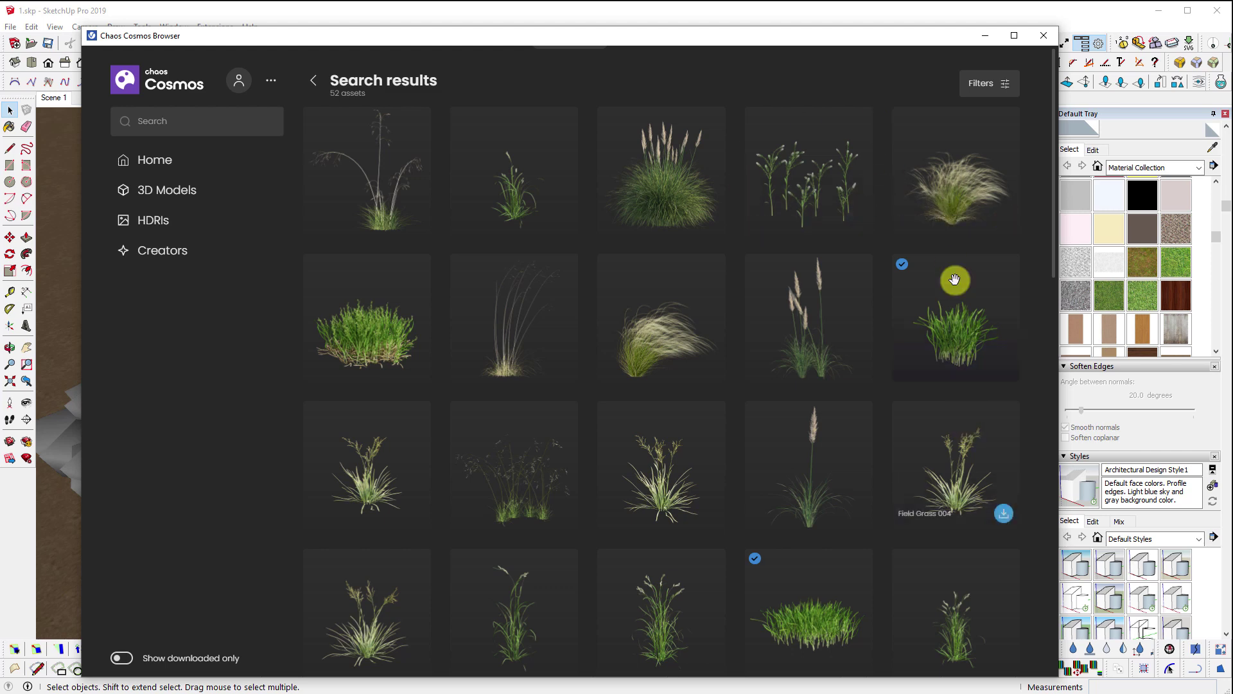
click(1044, 36)
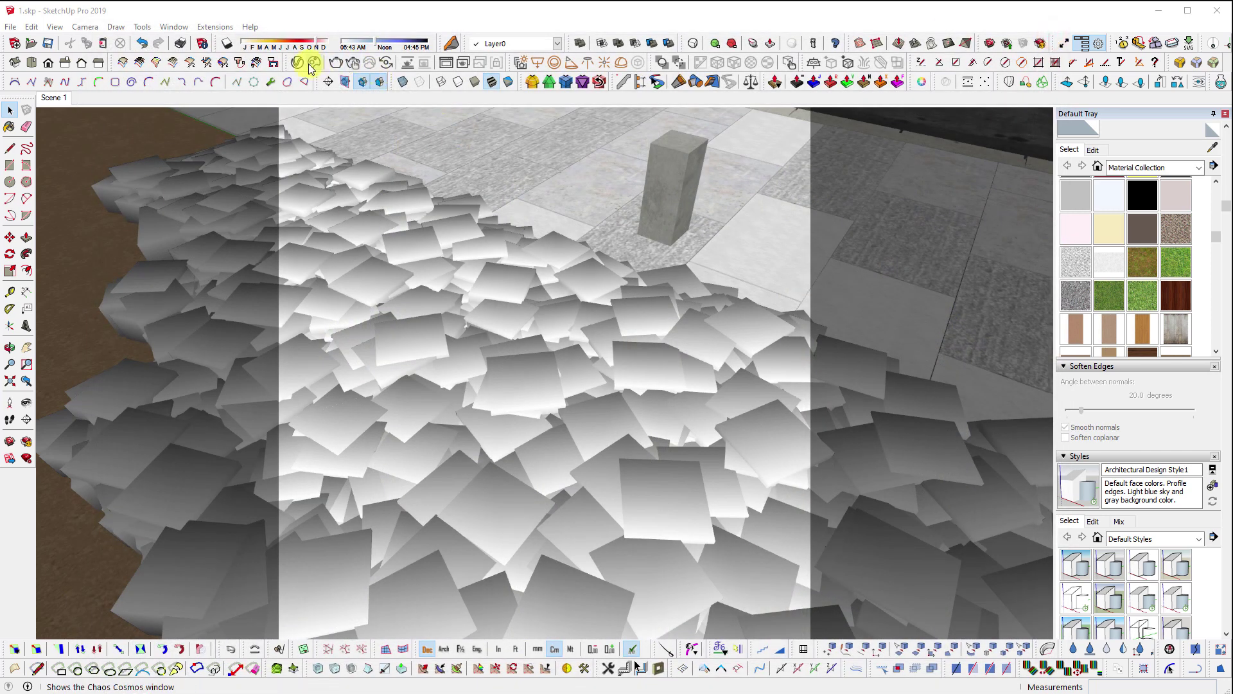
click(313, 63)
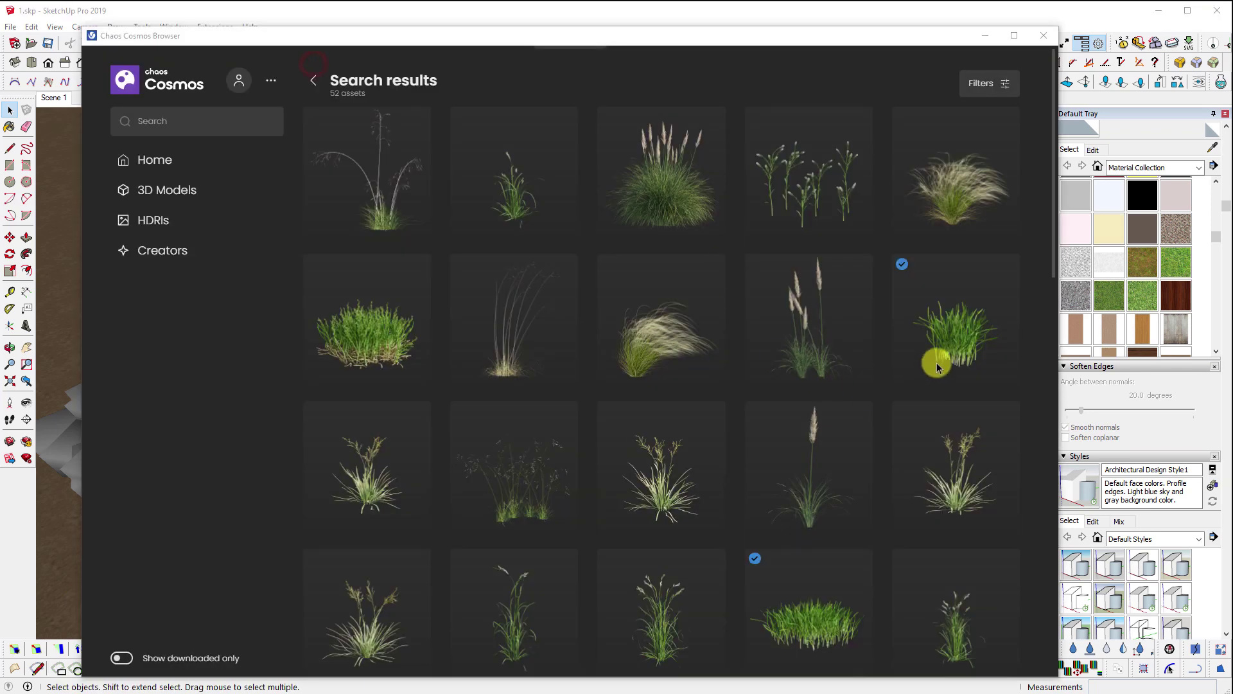
click(955, 338)
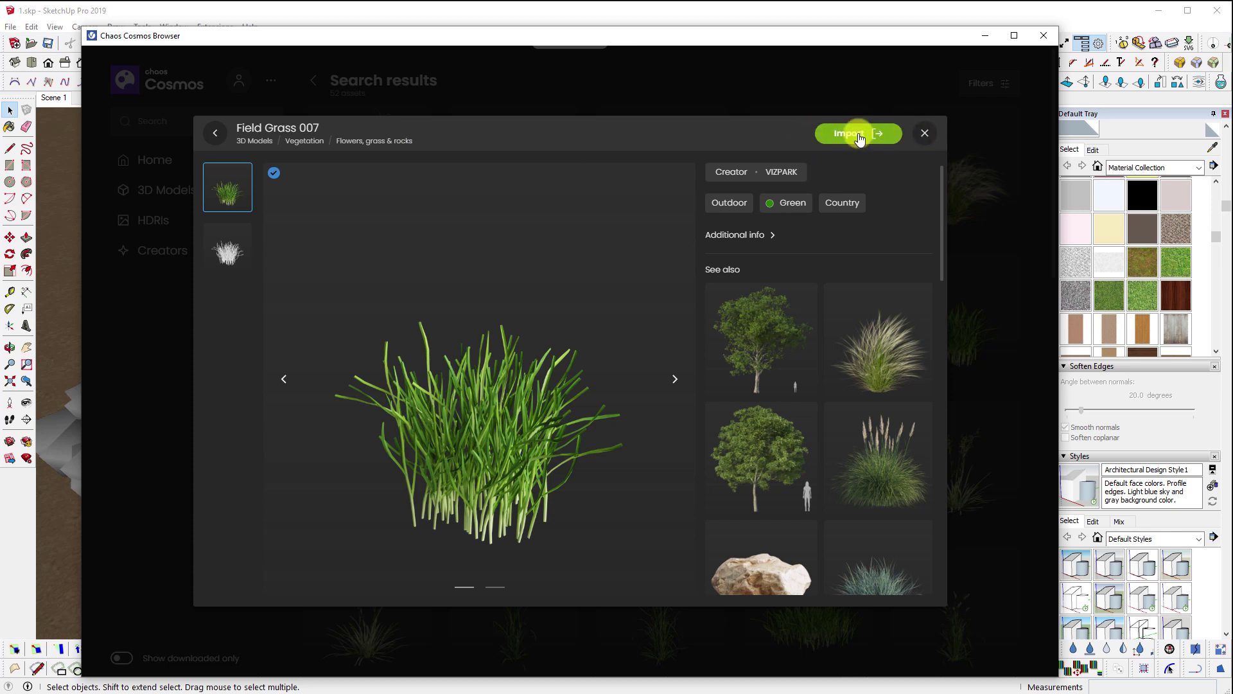
key(Escape)
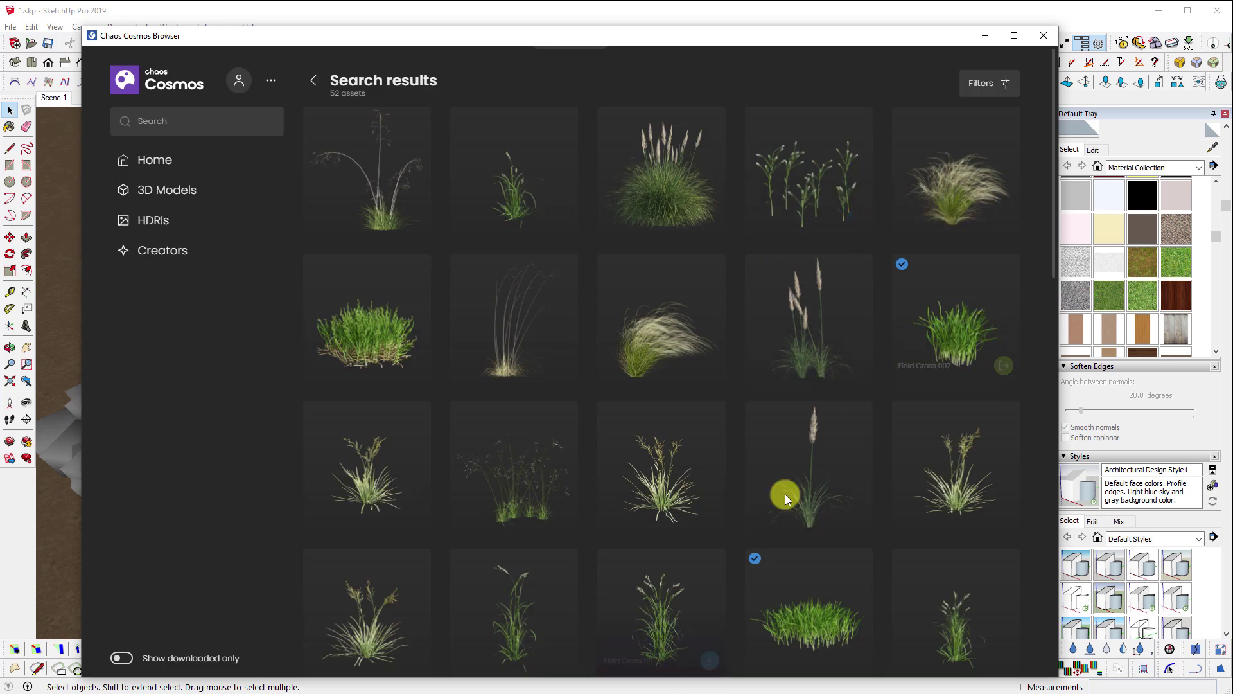
click(1041, 39)
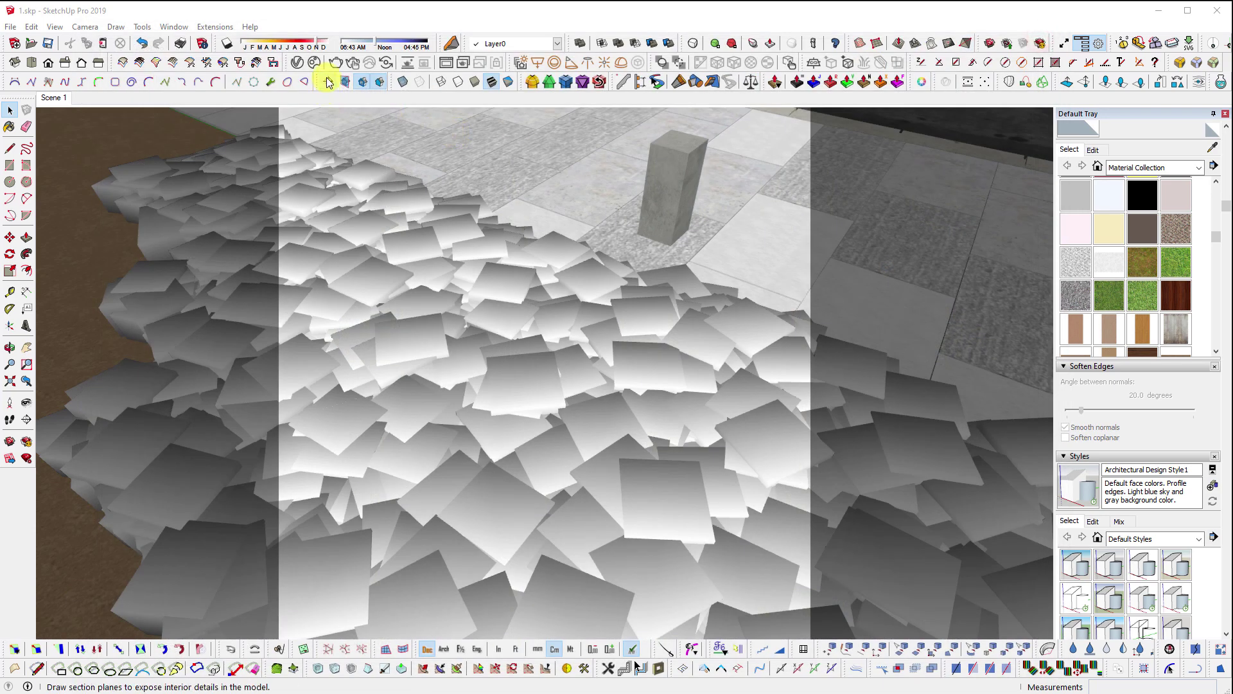
- Compare the Field Grass 007 and Field Grass 008 geometries in the V-Ray Asset Editor, then close it
click(296, 62)
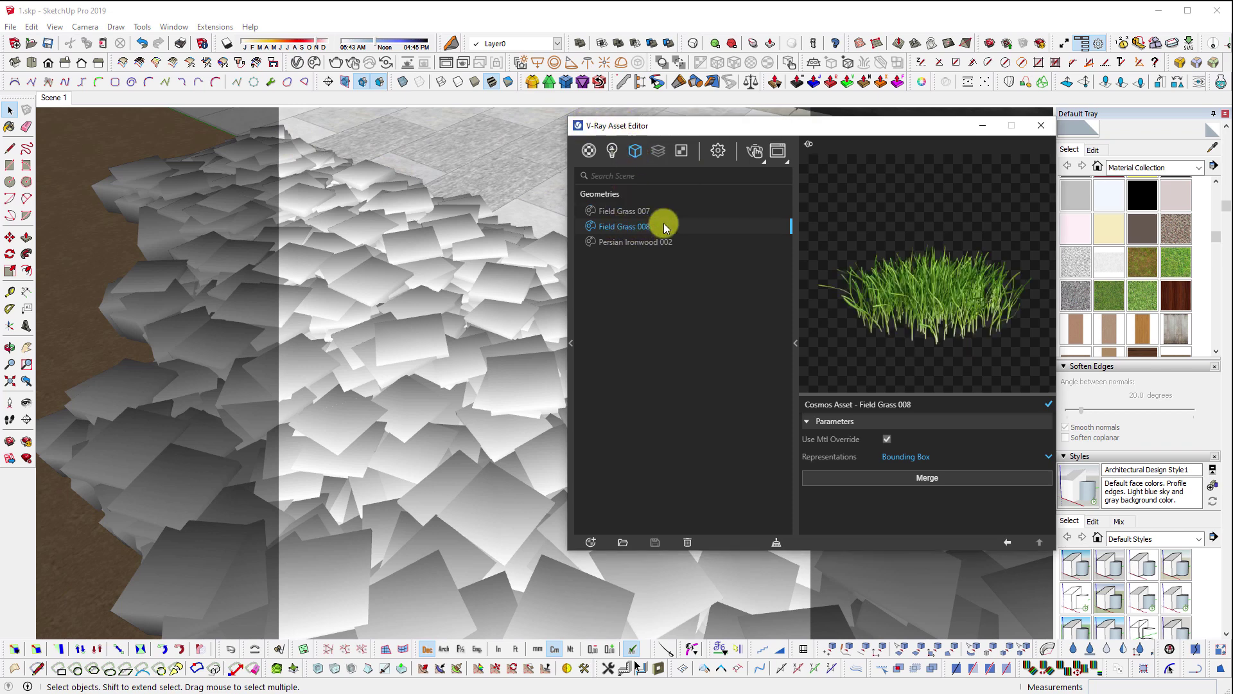
click(639, 216)
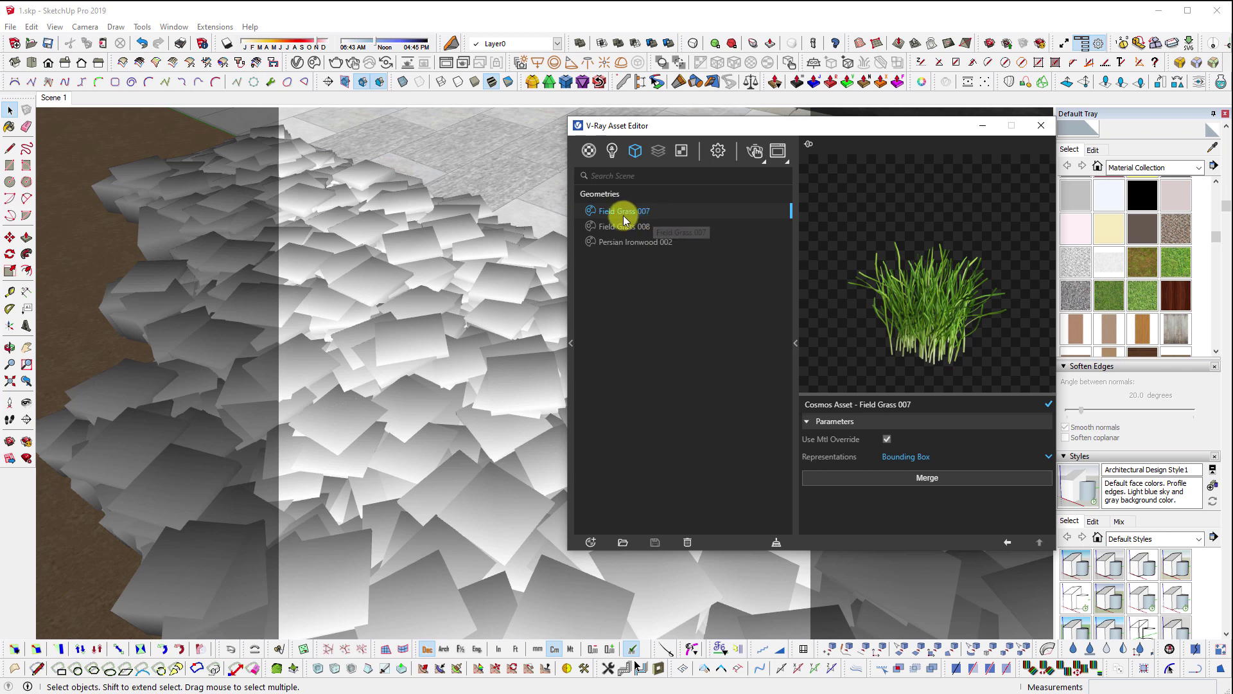
click(663, 227)
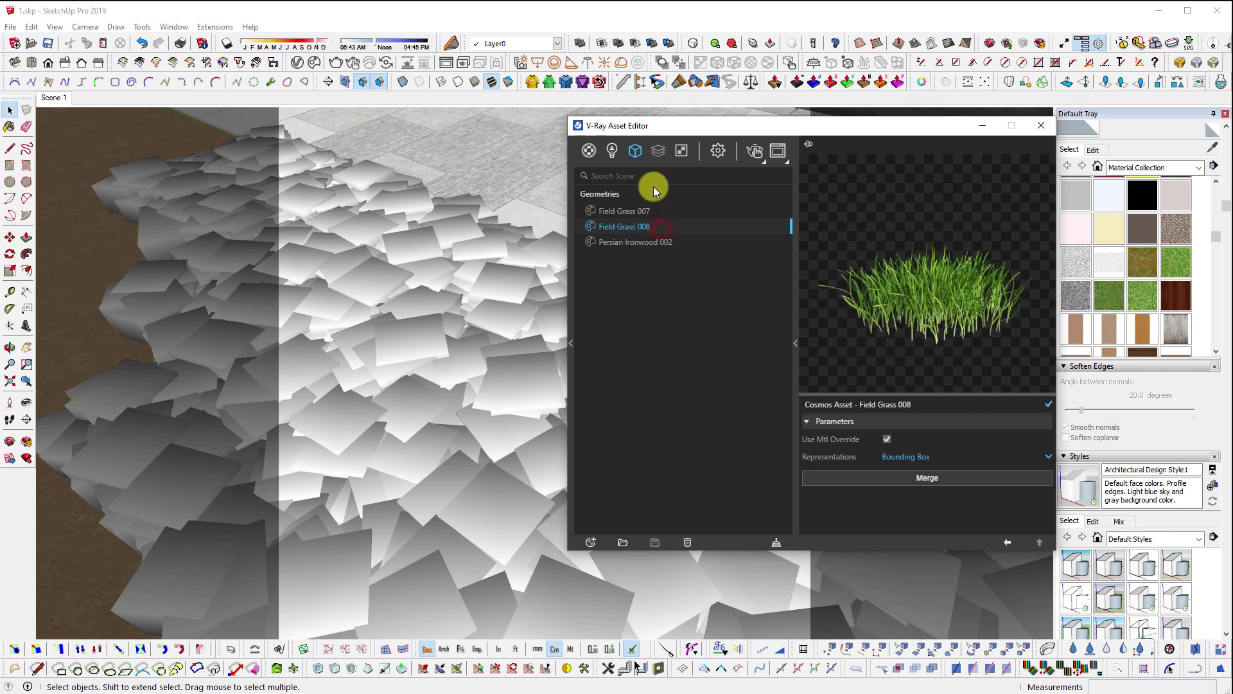
click(1041, 125)
- Pull back to an overview of the grass patch and float the Random Tools toolbar over the paving to examine its commands
middle_drag(311, 317, 559, 388)
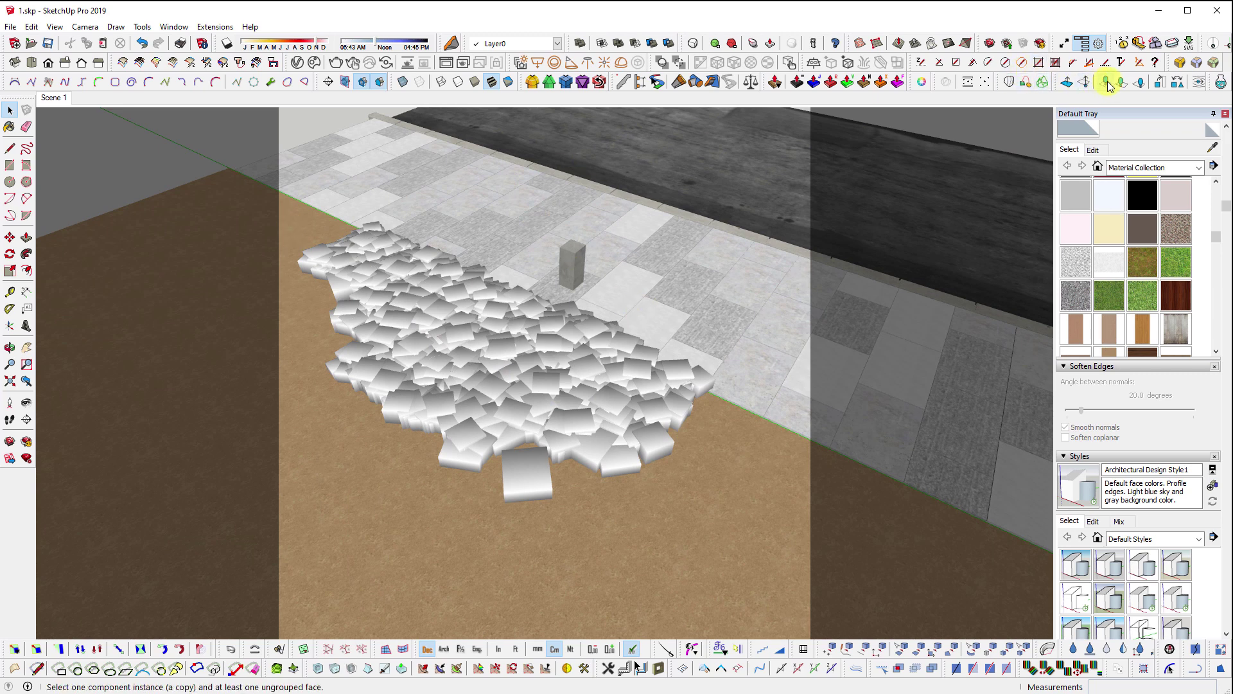
double_click(1057, 82)
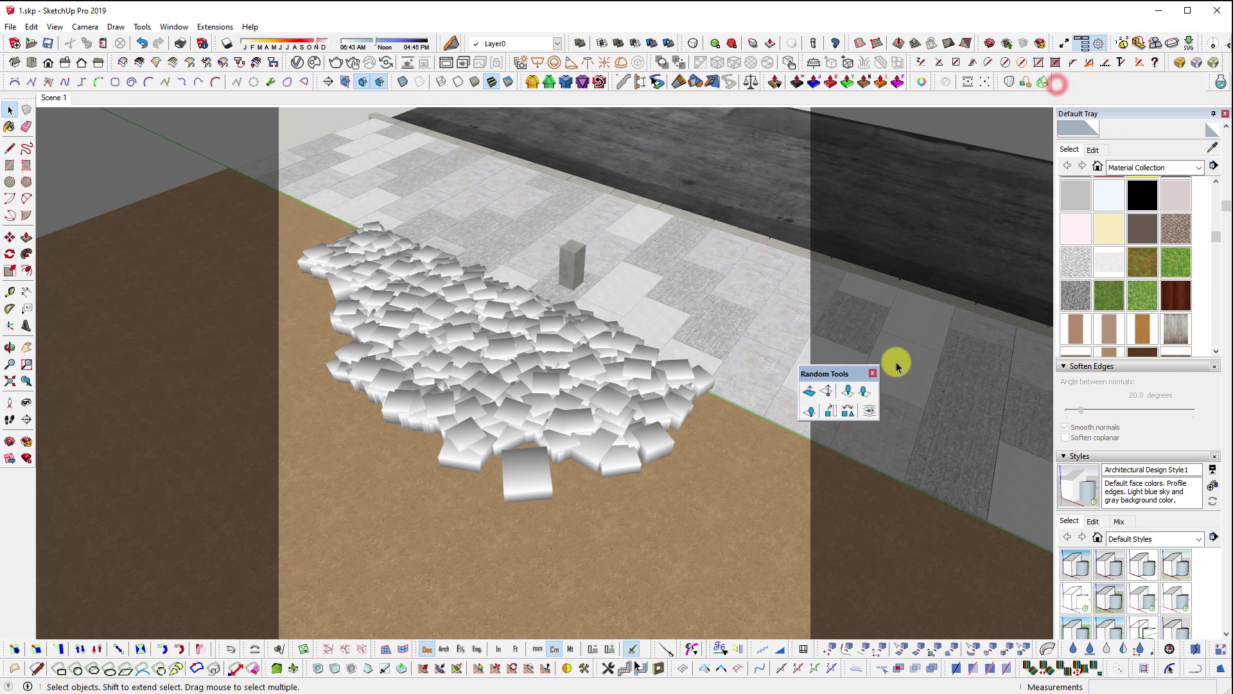
drag(830, 376, 720, 284)
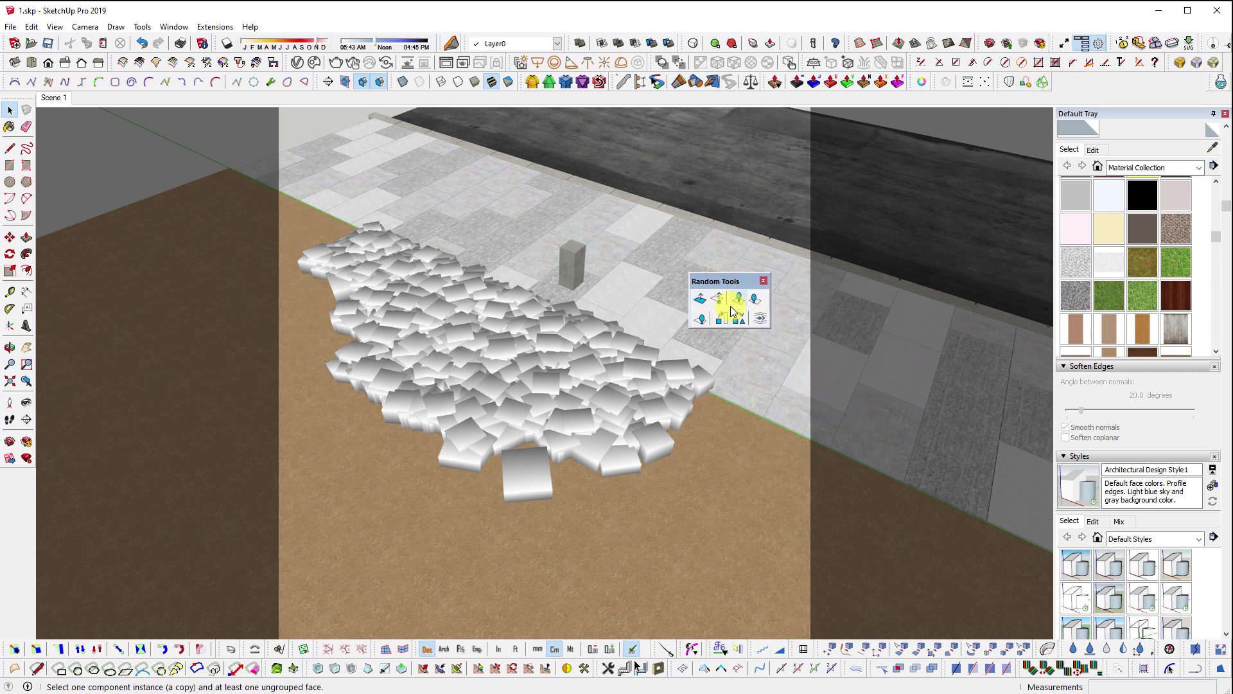
- Locate the Scale and Rotate Randomly command of Chris Fullmer Tools without running it, and dock the Random Tools toolbar again
click(216, 27)
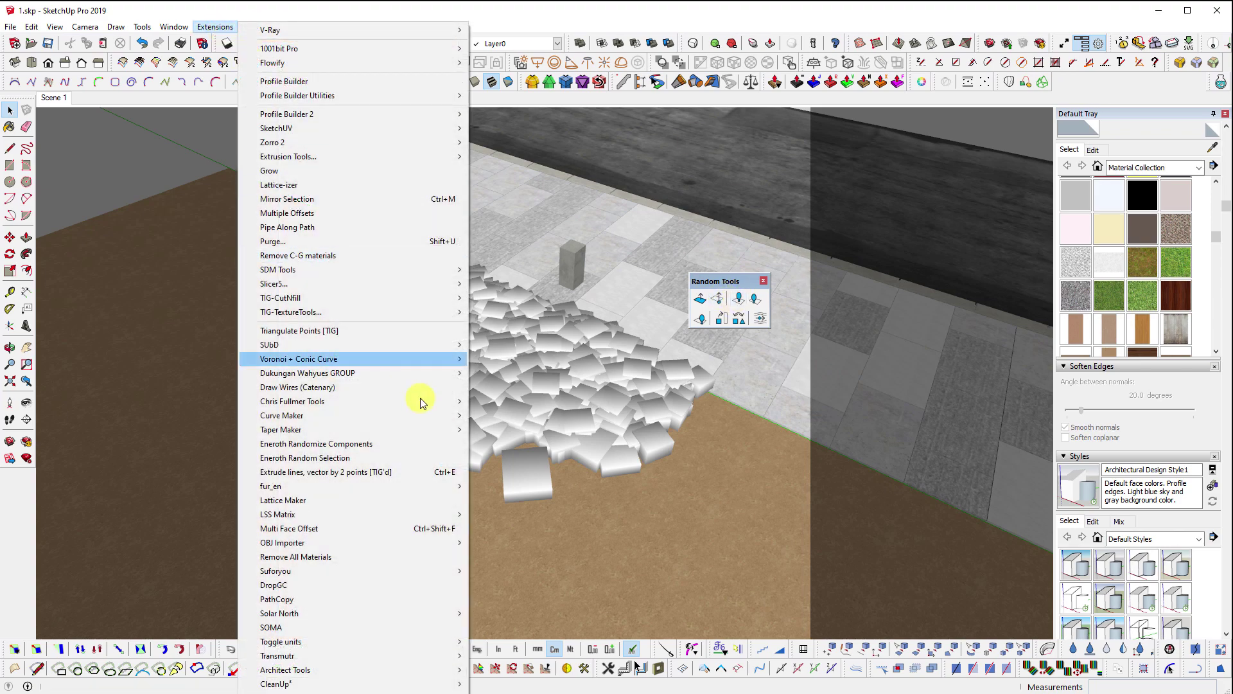
mouse_move(416, 416)
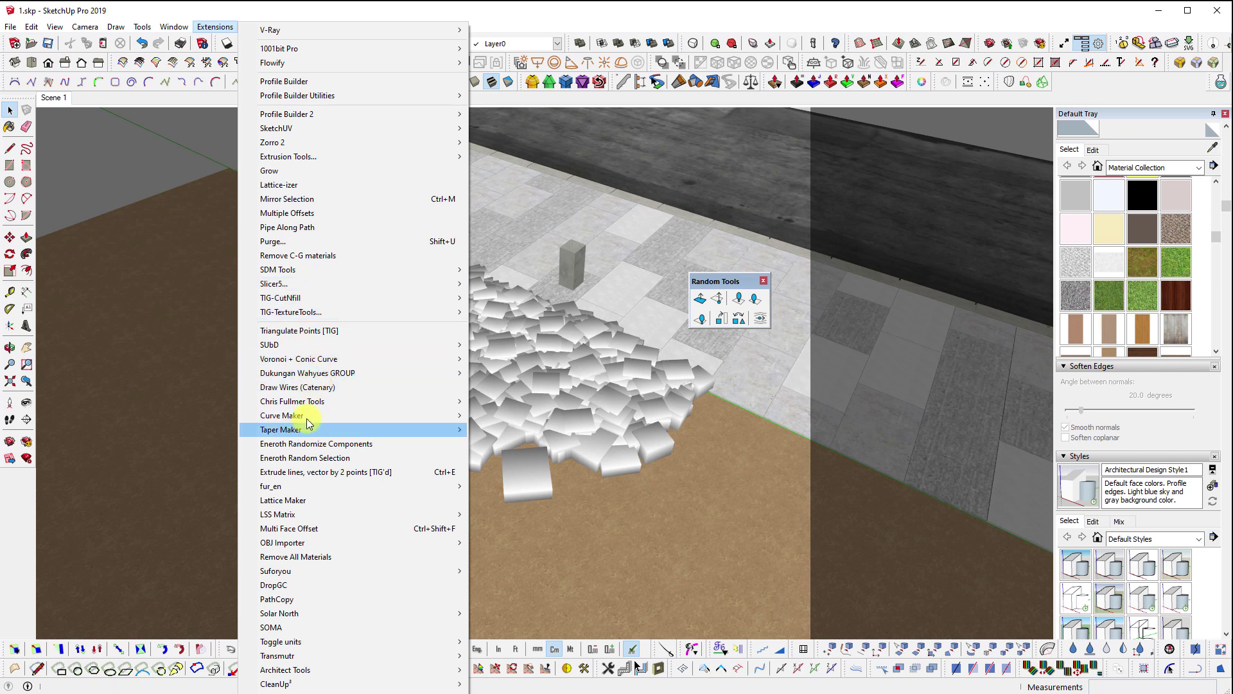
click(316, 401)
mouse_move(559, 454)
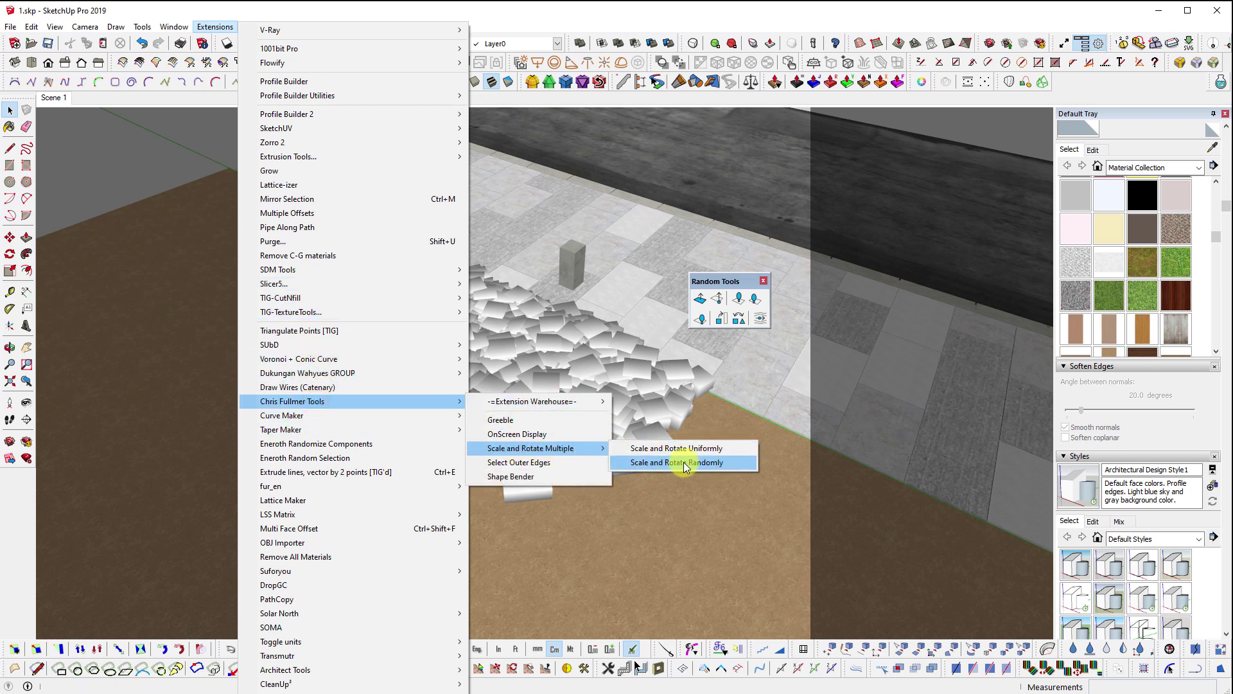
double_click(730, 280)
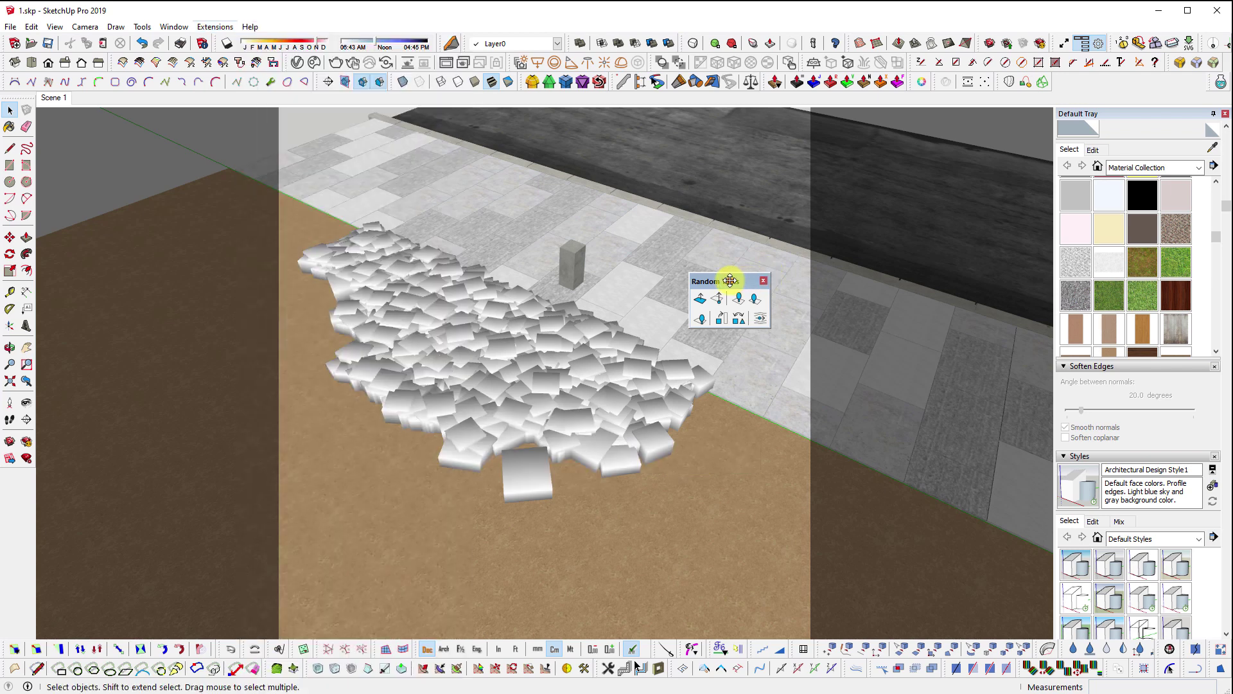
click(312, 126)
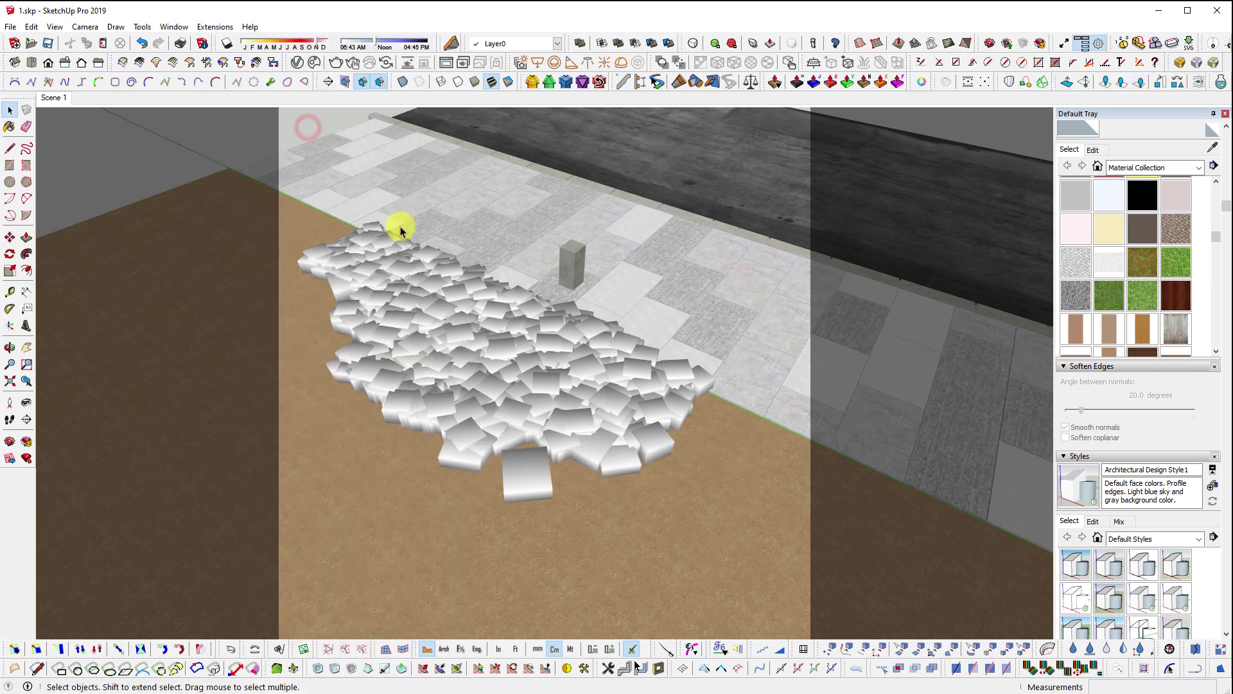
- Return to the Scene 1 view and select the scattered grass group beside the paving
click(54, 97)
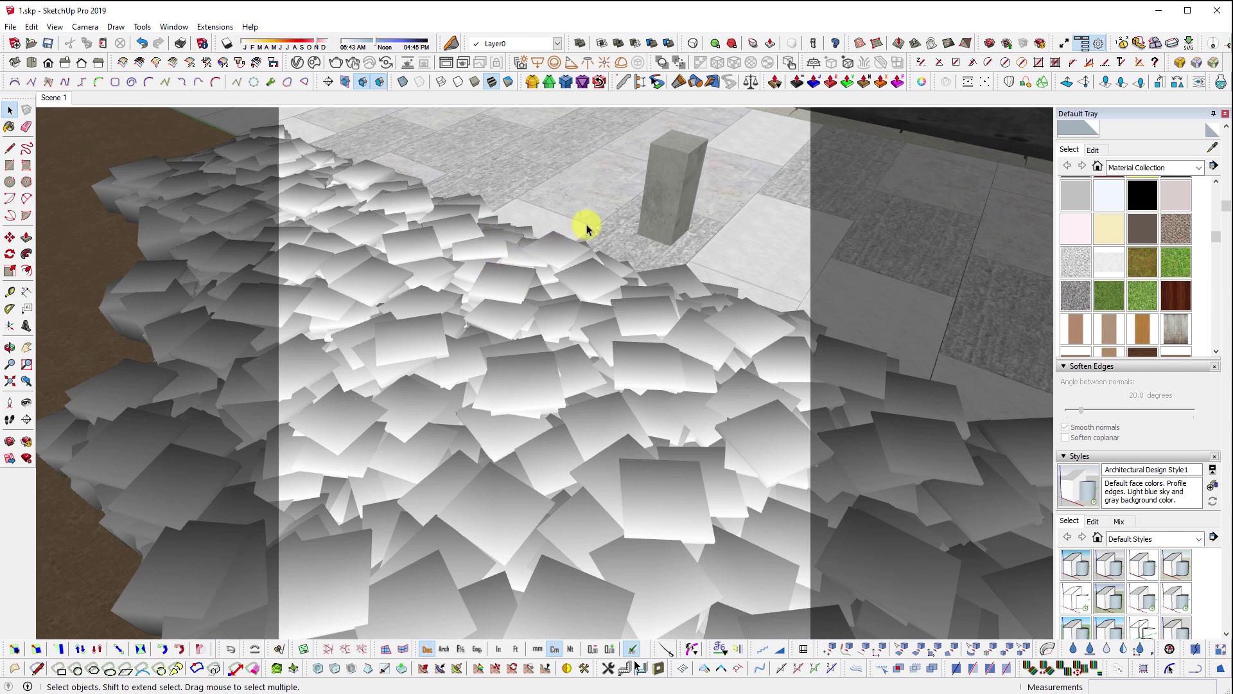
click(492, 220)
click(739, 360)
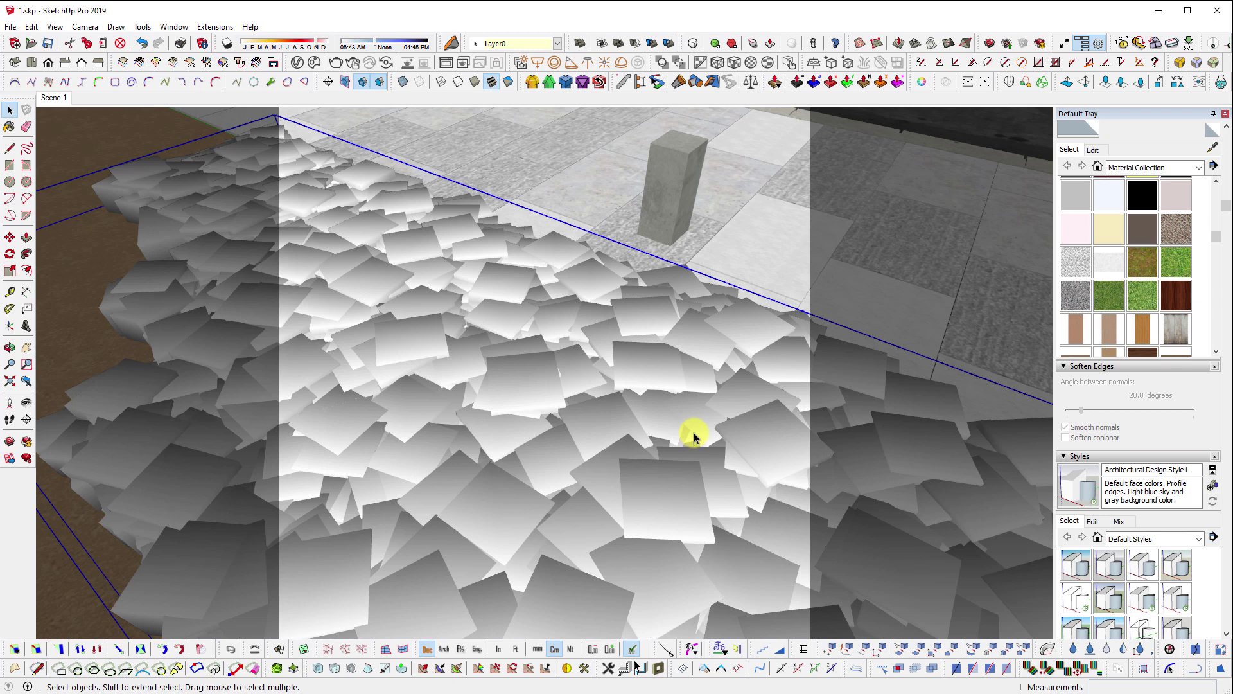
click(692, 395)
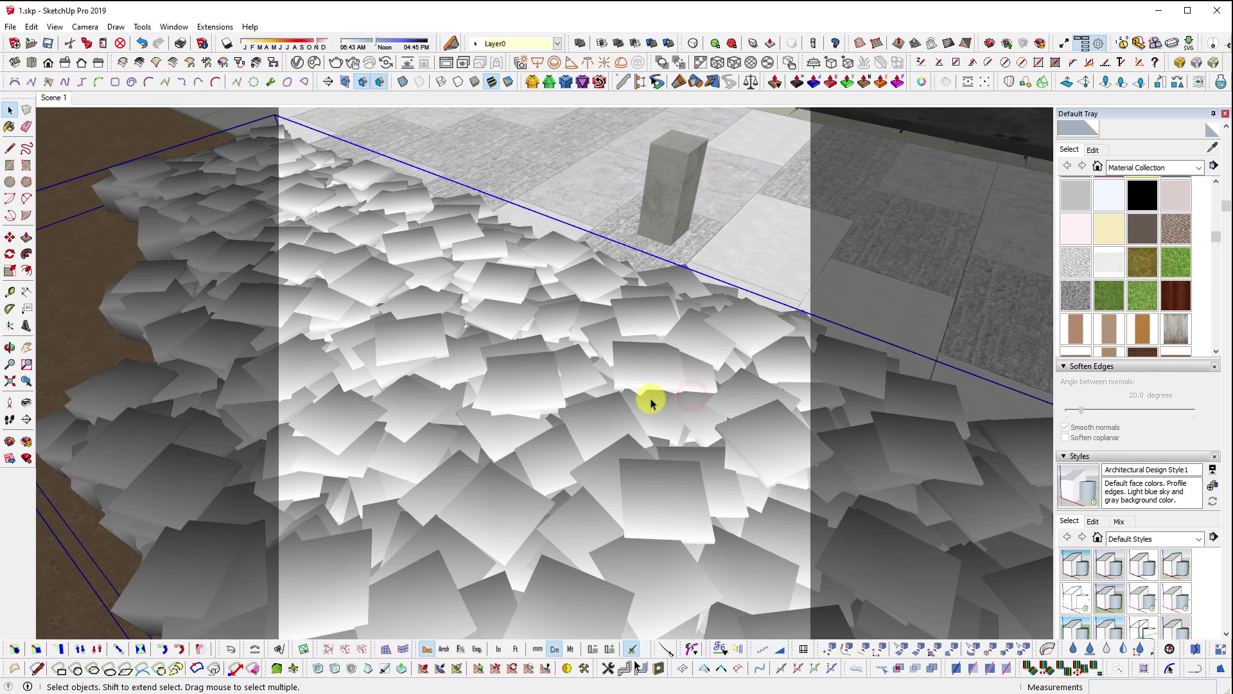